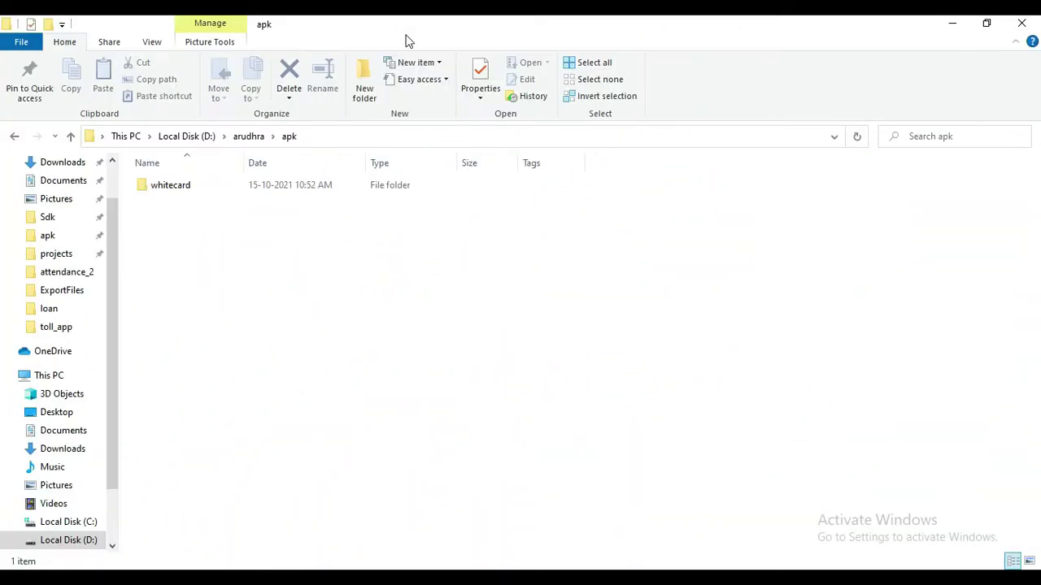
Select the whitecard folder in D:\arudhra\apk.
{"action": "left_click", "coordinate": [284, 191]}
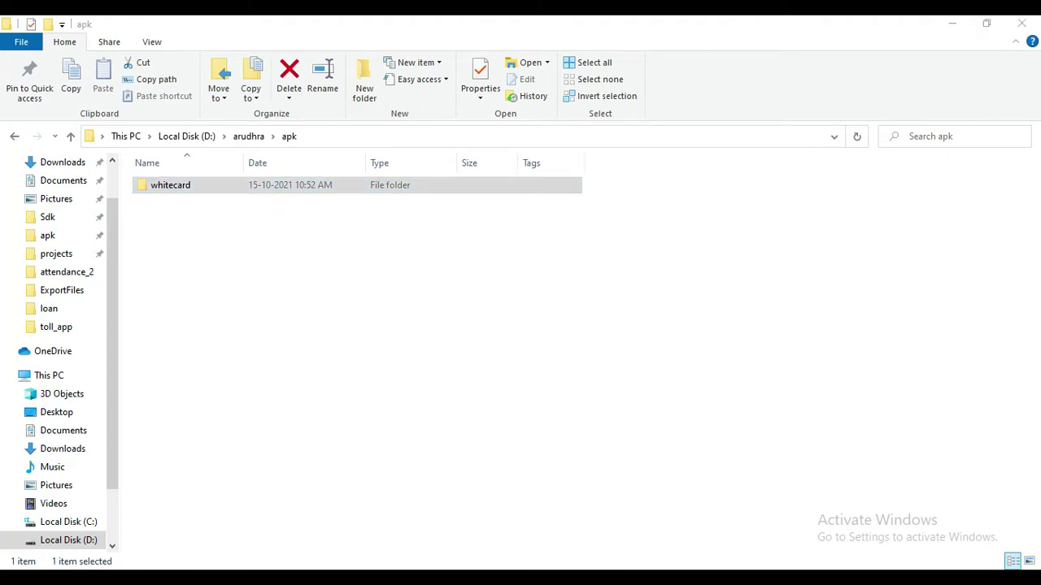
Launch XAMPP Control Panel via Start search 'xam' and start Apache and MySQL.
{"action": "key", "text": "super"}
{"action": "type", "text": "xam"}
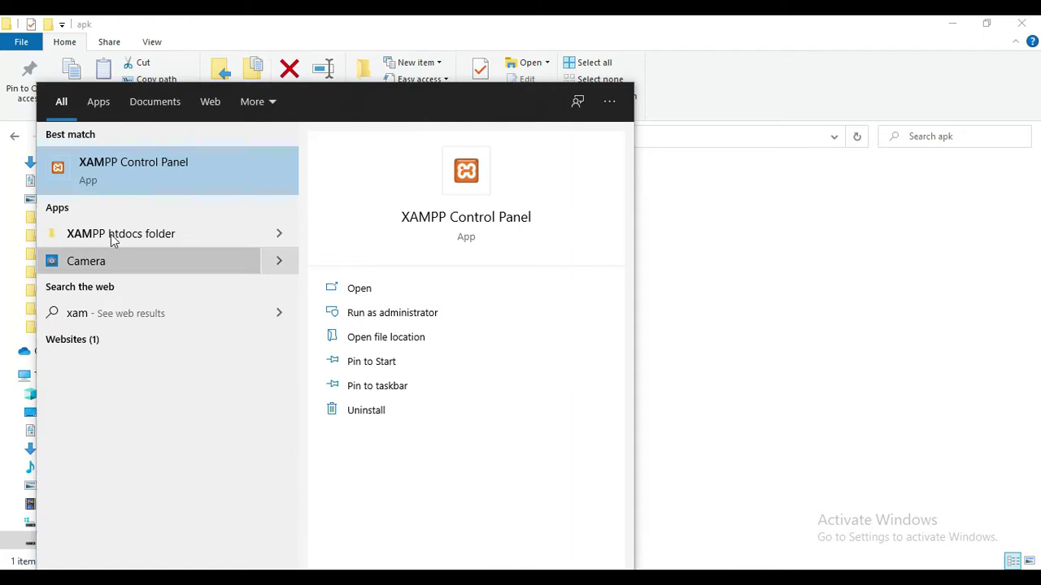
{"action": "left_click", "coordinate": [752, 292]}
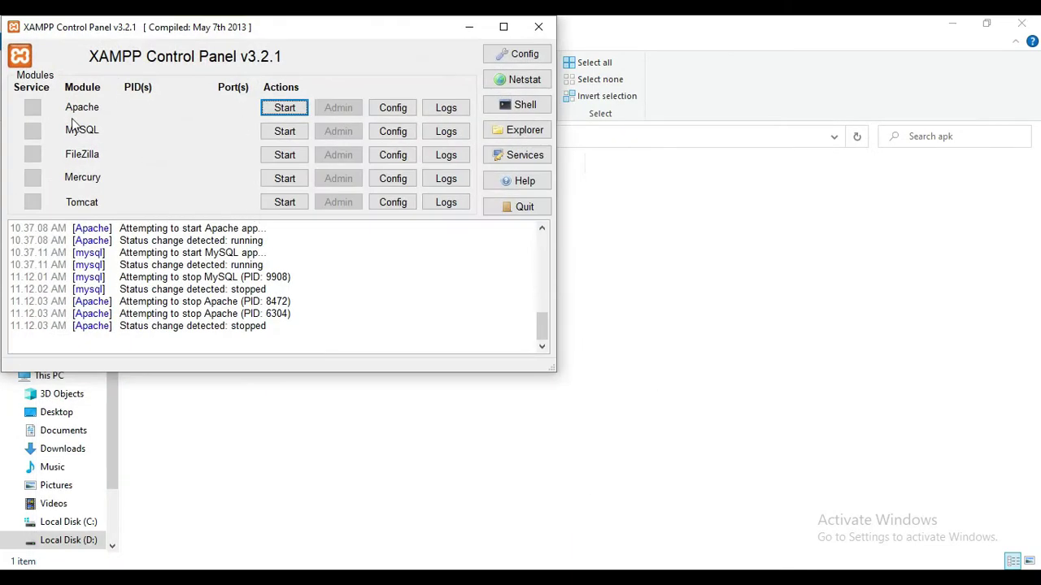
{"action": "left_click", "coordinate": [292, 105]}
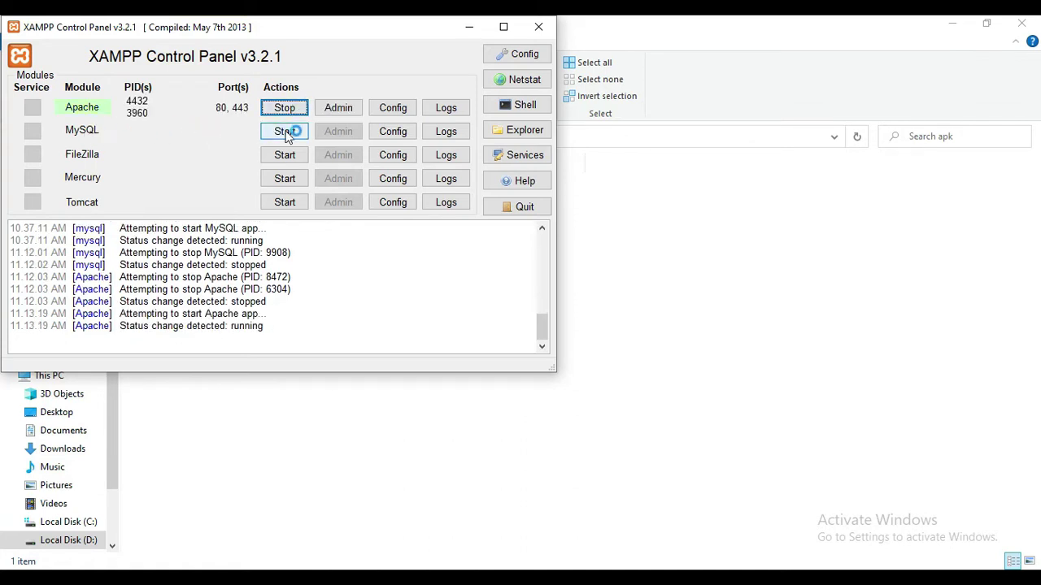
{"action": "left_click", "coordinate": [285, 131]}
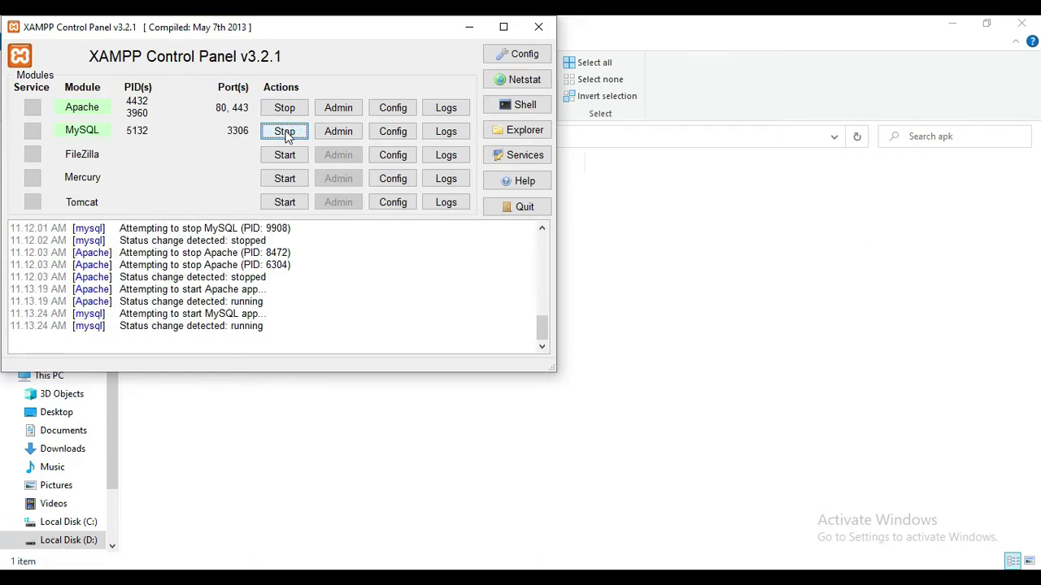
Open phpMyAdmin and browse the login table of the whitecard database.
{"action": "left_click", "coordinate": [336, 133]}
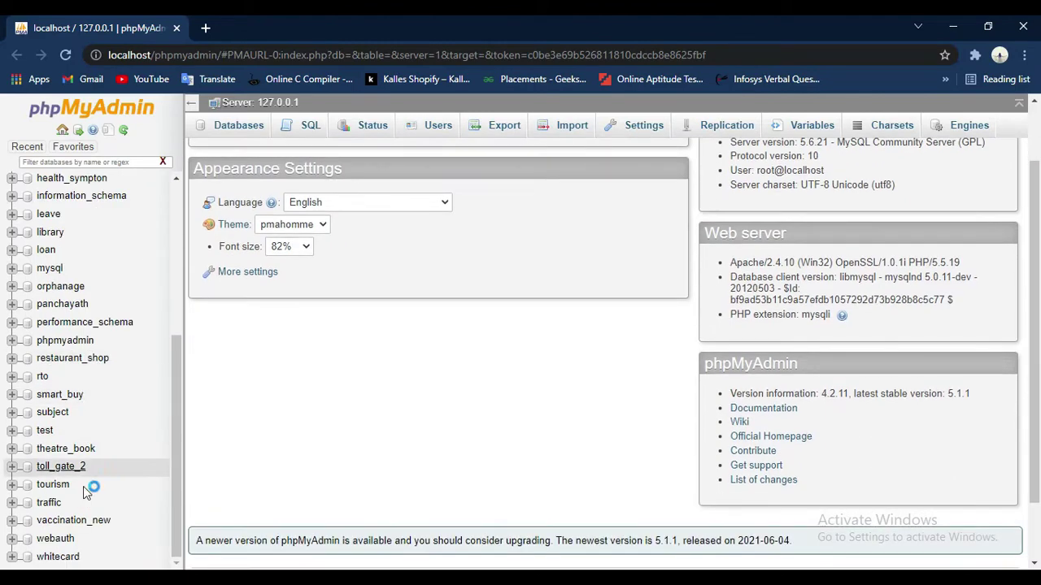
{"action": "left_click", "coordinate": [73, 558]}
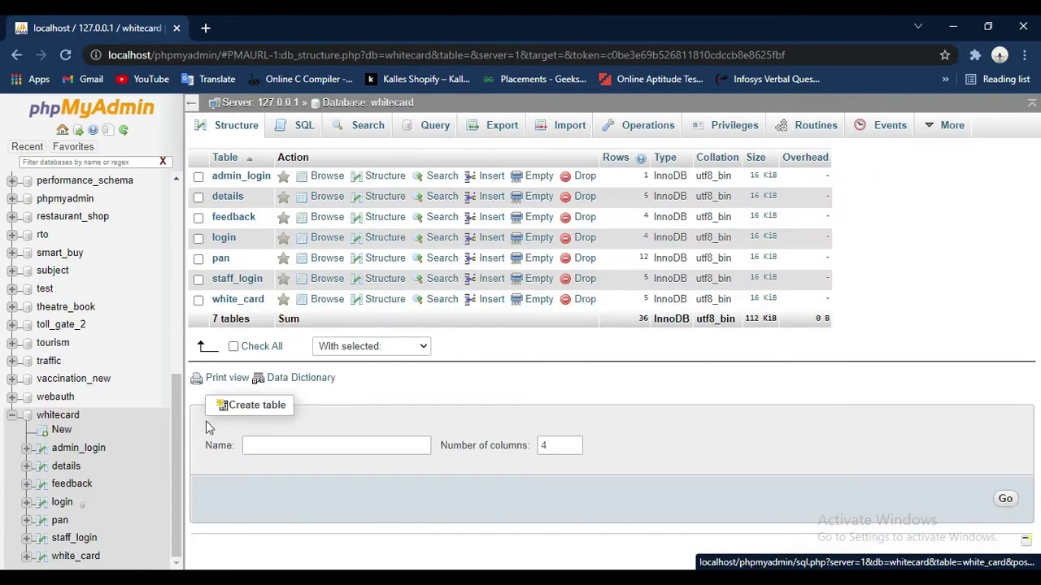
{"action": "left_click", "coordinate": [224, 238]}
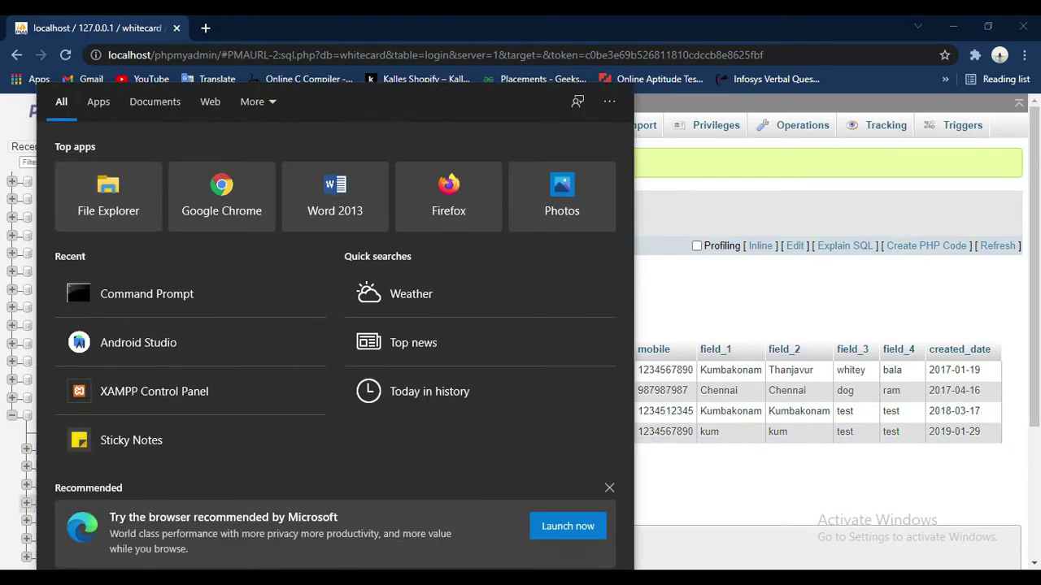
Launch Android Studio and start the Nexus One API 22 device from AVD Manager.
{"action": "type", "text": "and"}
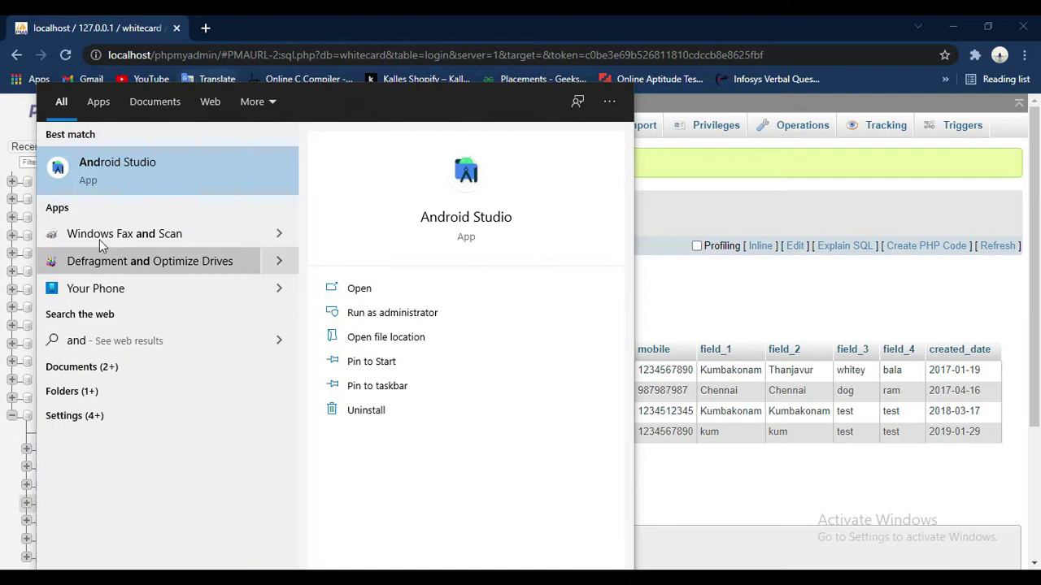
{"action": "left_click", "coordinate": [432, 288]}
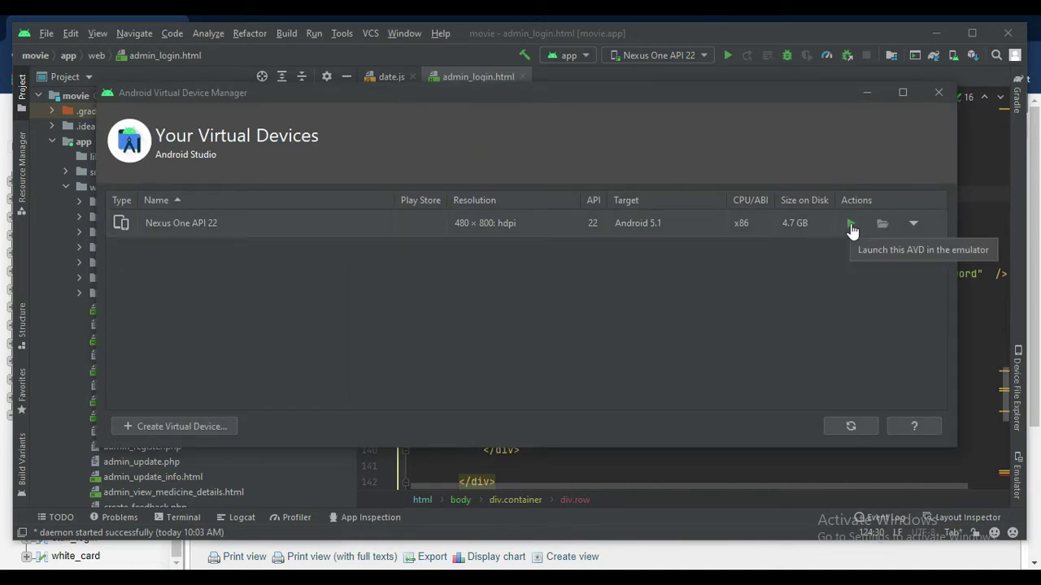
{"action": "left_click", "coordinate": [851, 223]}
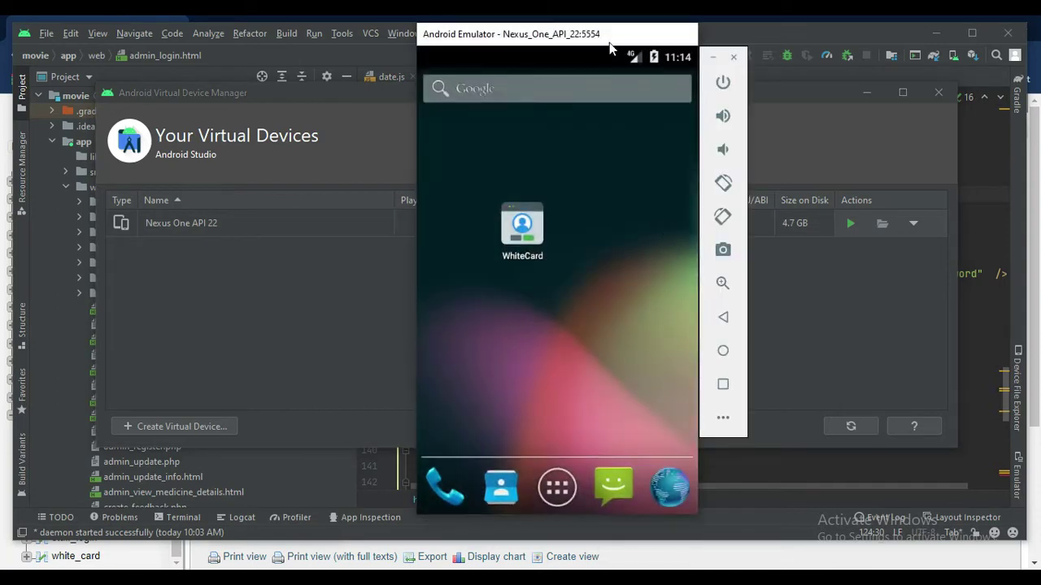
Open the WhiteCard app from the emulator home screen and scroll to Admin Login.
{"action": "left_click_drag", "start_coordinate": [609, 42], "coordinate": [596, 45]}
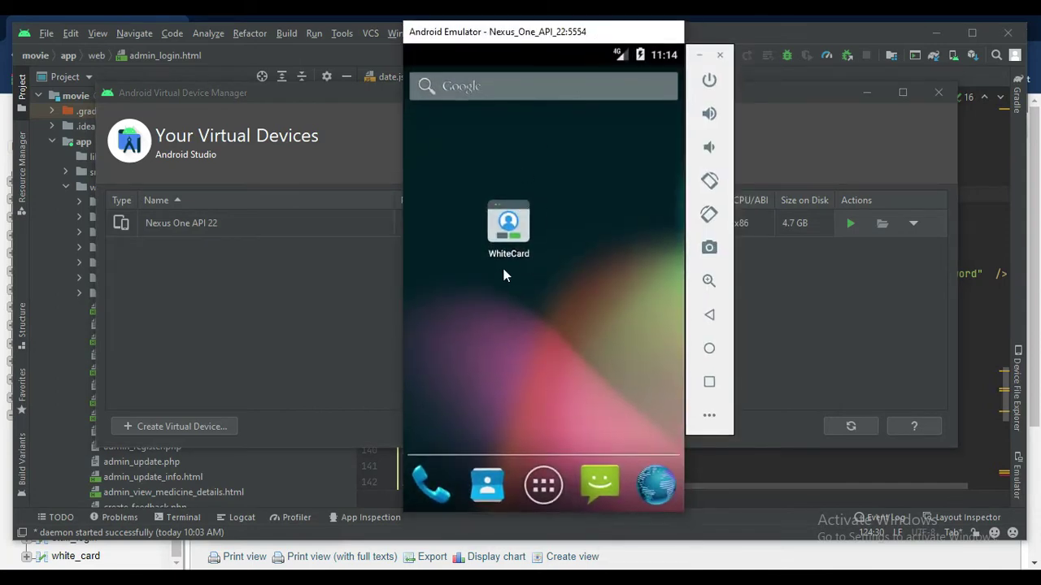
{"action": "left_click", "coordinate": [514, 227]}
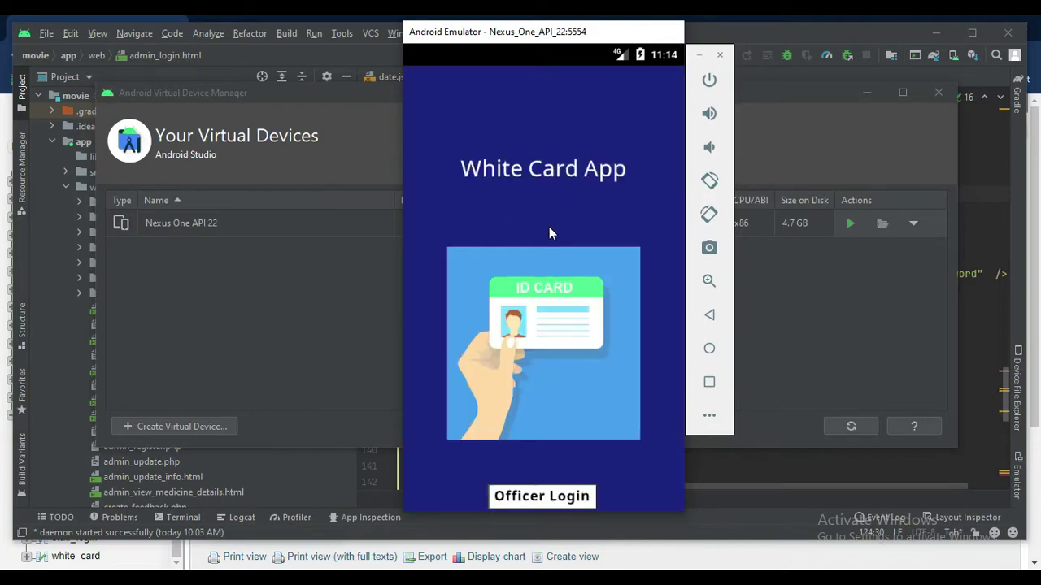
{"action": "scroll", "coordinate": [549, 227], "scroll_direction": "down", "scroll_amount": 2}
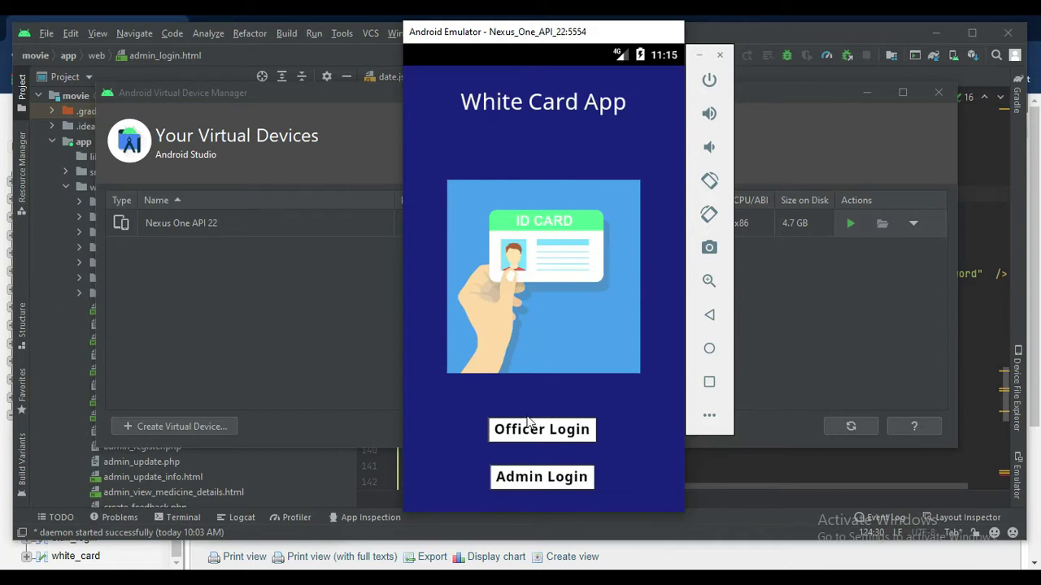
Log in through Admin Login with the admin e-mail and password, then dismiss the success alert.
{"action": "left_click", "coordinate": [528, 484]}
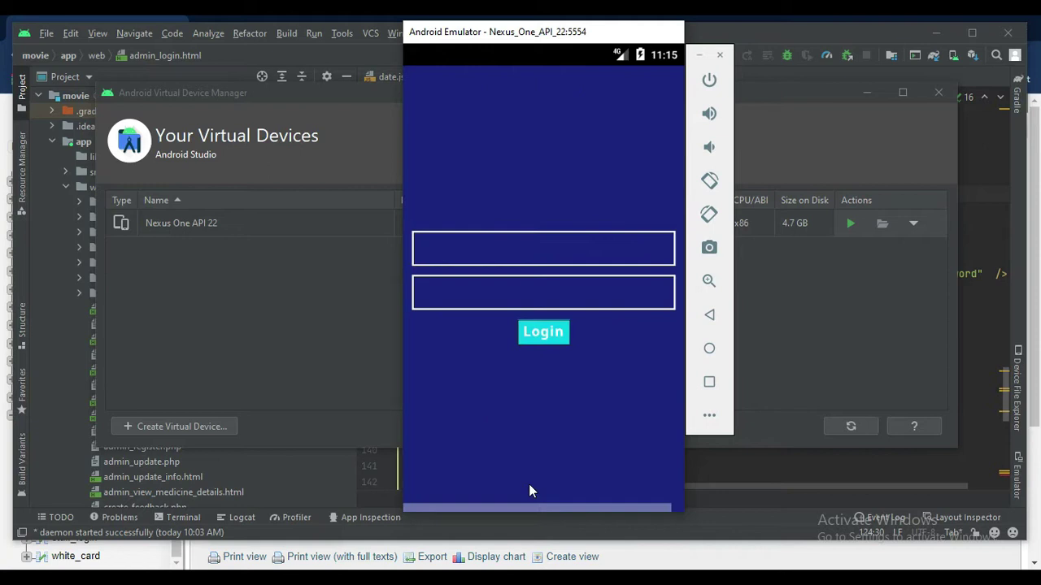
{"action": "left_click", "coordinate": [496, 257]}
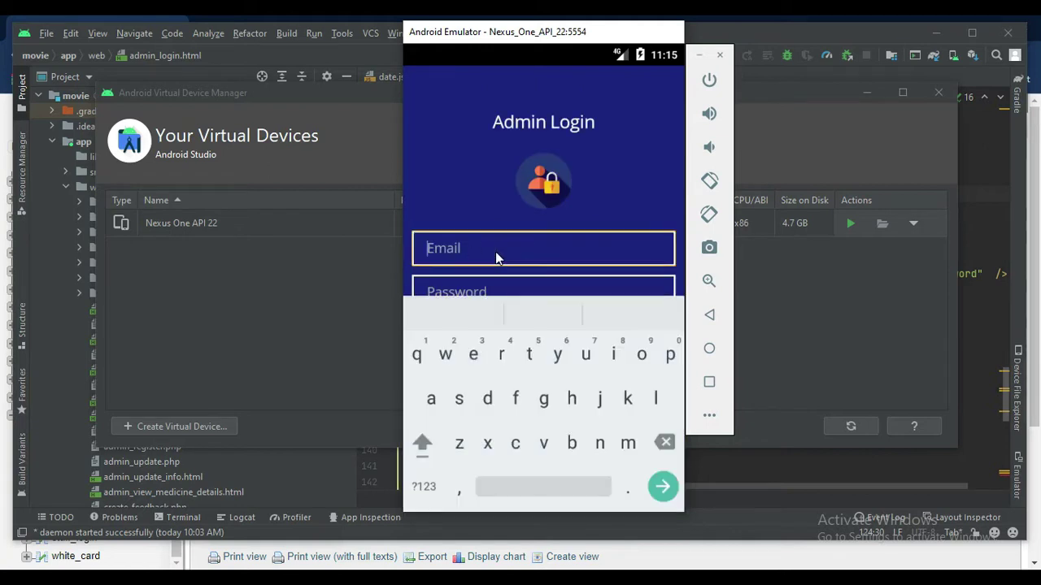
{"action": "key", "text": "Tab"}
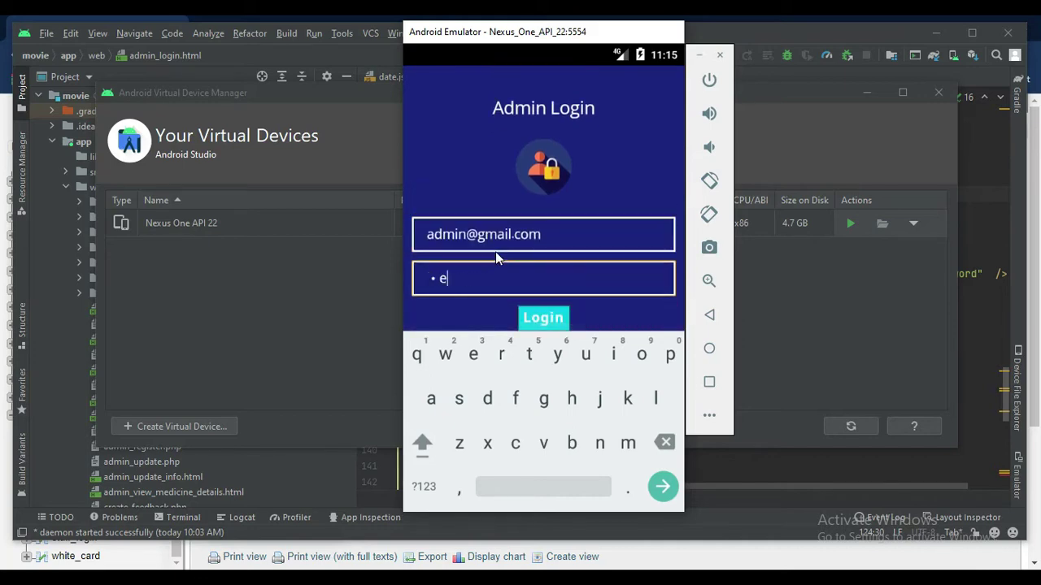
{"action": "left_click", "coordinate": [547, 318]}
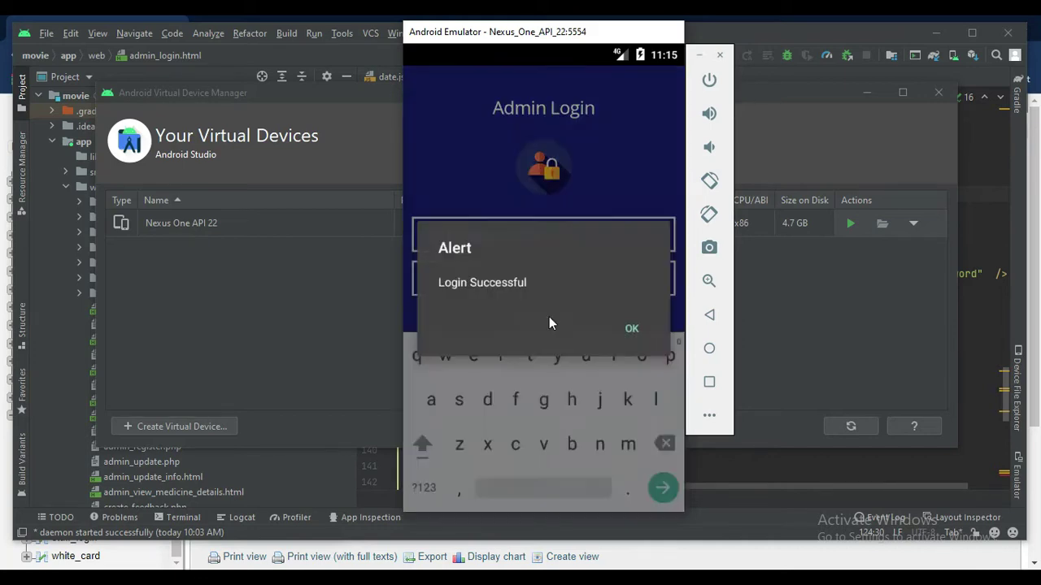
{"action": "left_click", "coordinate": [633, 328]}
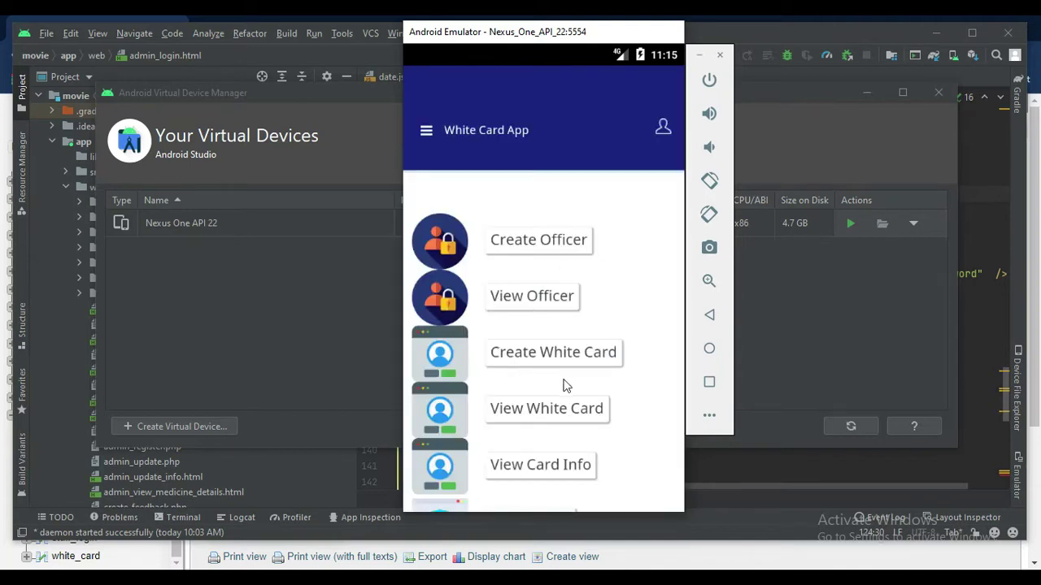
Open the new officer form and enter the officer's name, e-mail, password and mobile number.
{"action": "scroll", "coordinate": [572, 486], "scroll_direction": "down", "scroll_amount": 1}
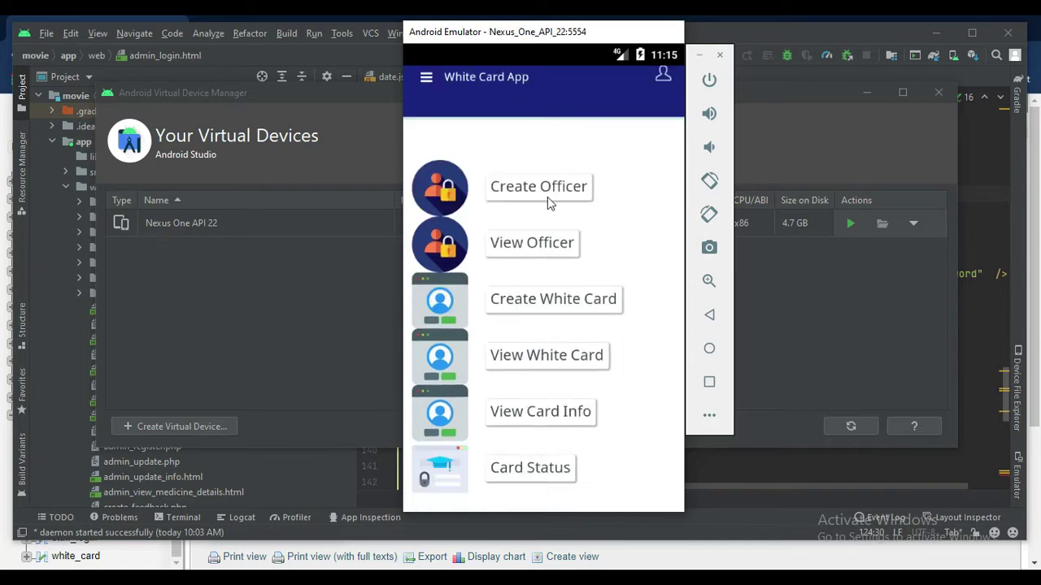
{"action": "left_click", "coordinate": [550, 192]}
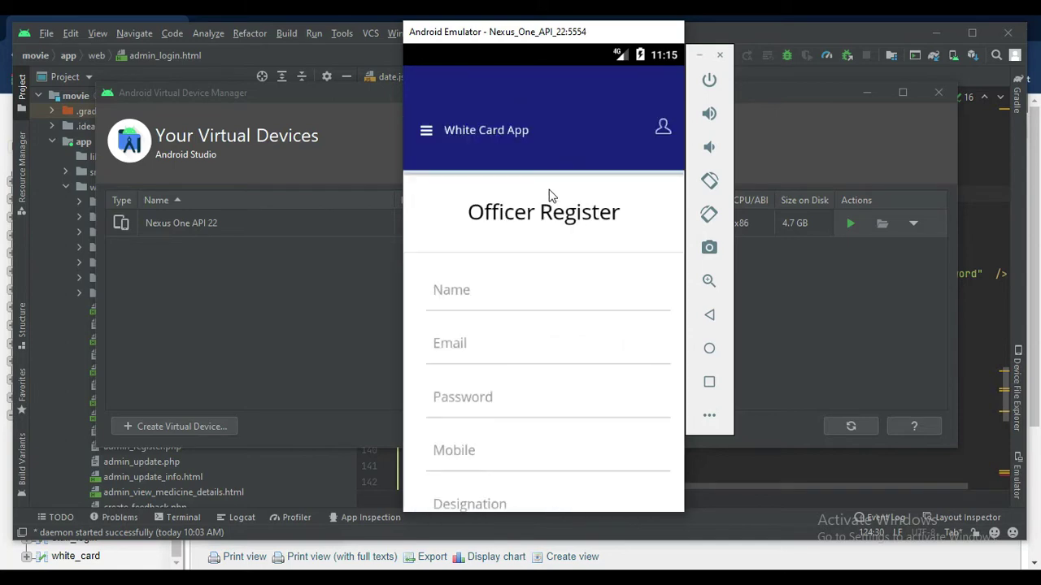
{"action": "left_click", "coordinate": [537, 296]}
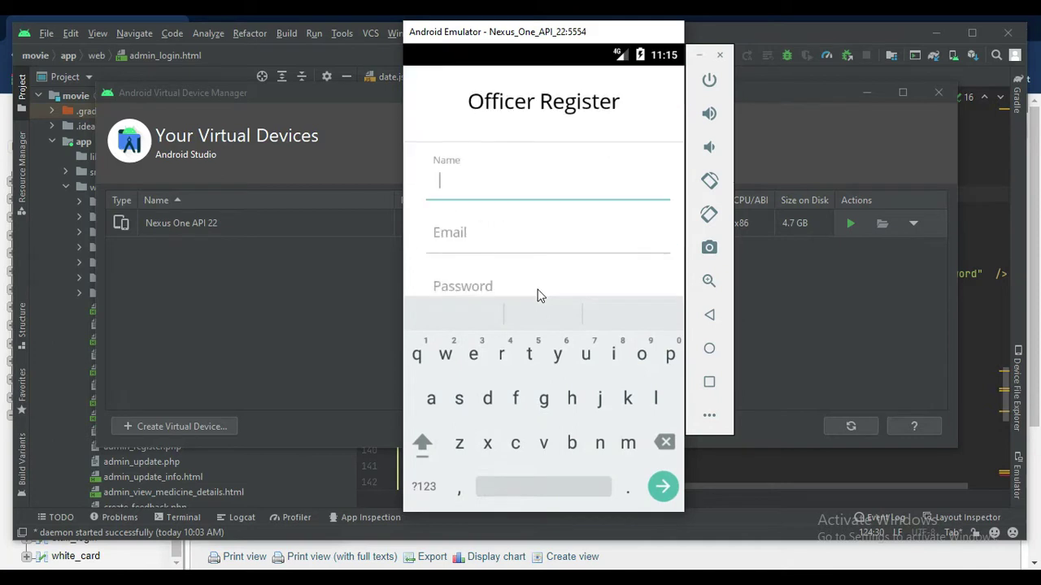
{"action": "type", "text": "Ajay"}
{"action": "key", "text": "Tab"}
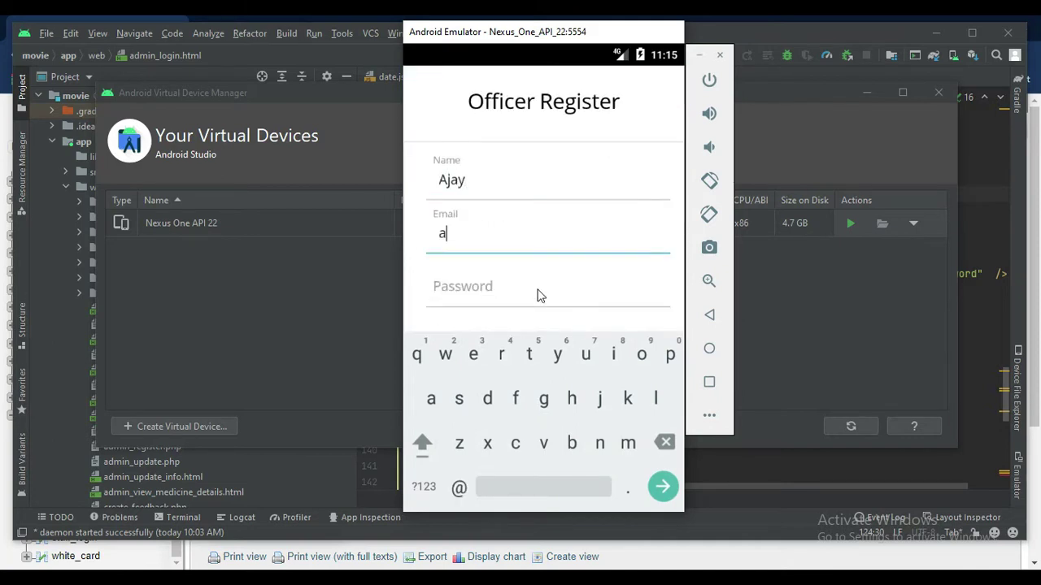
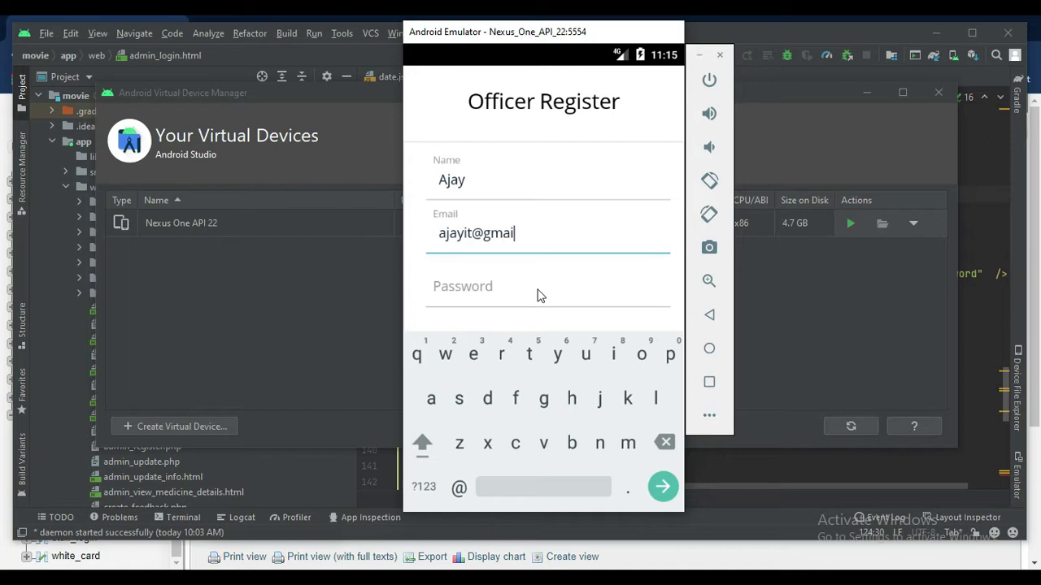
{"action": "left_click", "coordinate": [537, 295]}
{"action": "type", "text": "test"}
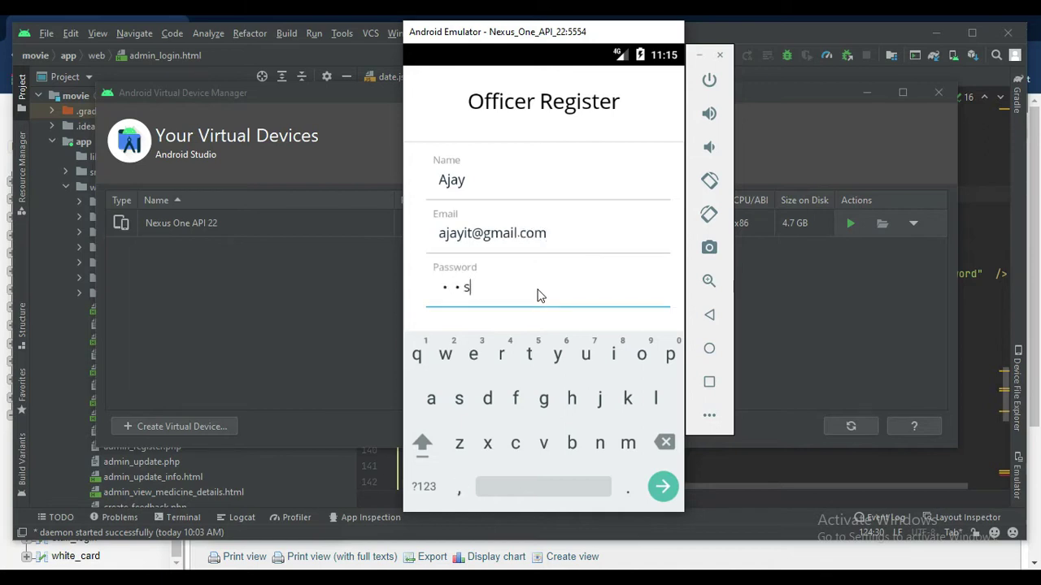
{"action": "key", "text": "Return"}
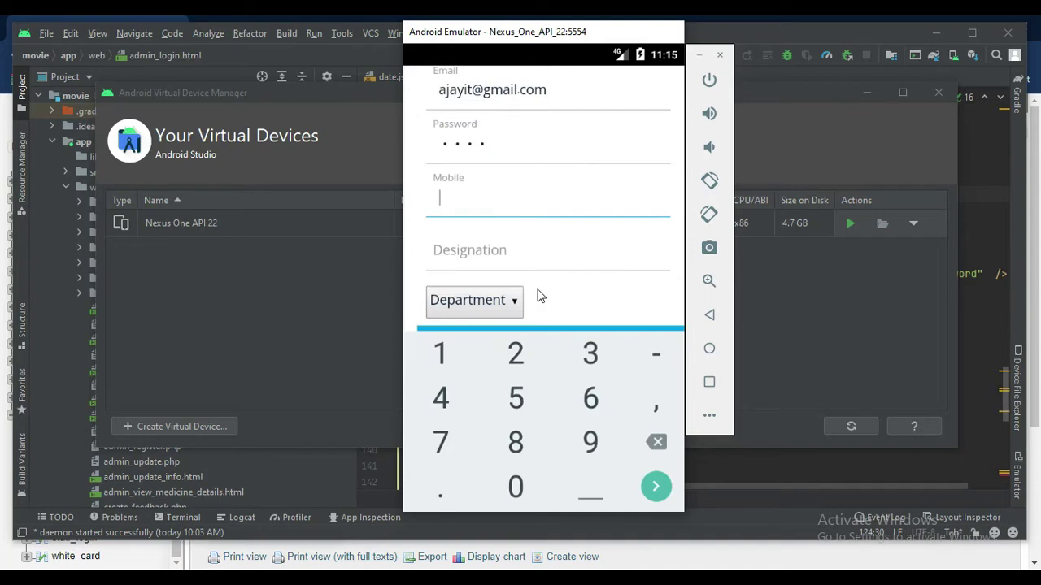
{"action": "type", "text": "1234"}
{"action": "type", "text": "567890"}
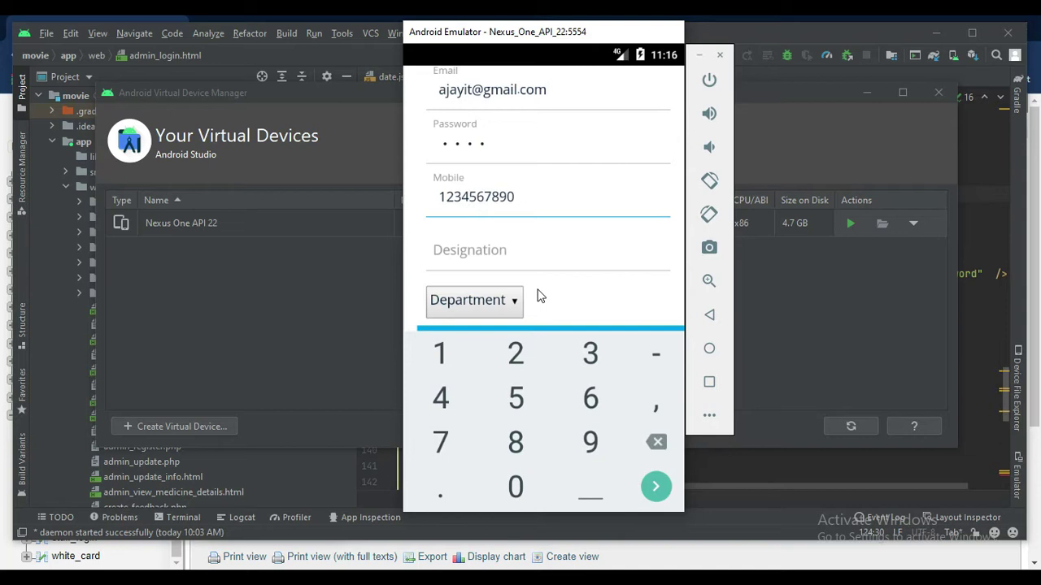
Set designation 'Dept Pan' and department IT Return, then register and dismiss the alert.
{"action": "left_click", "coordinate": [489, 258]}
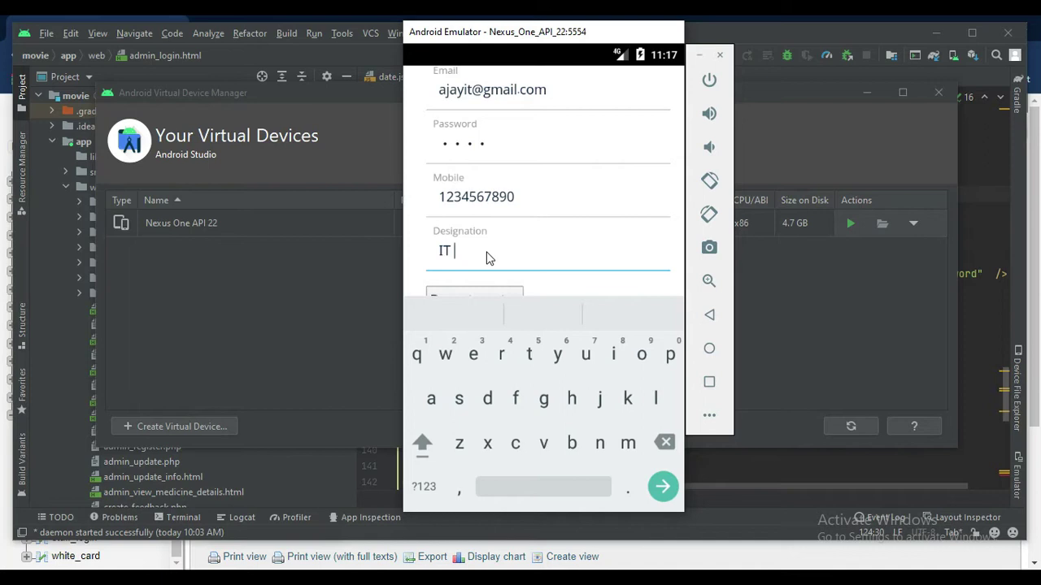
{"action": "type", "text": "Dept "}
{"action": "type", "text": "P"}
{"action": "type", "text": "an"}
{"action": "key", "text": "Tab"}
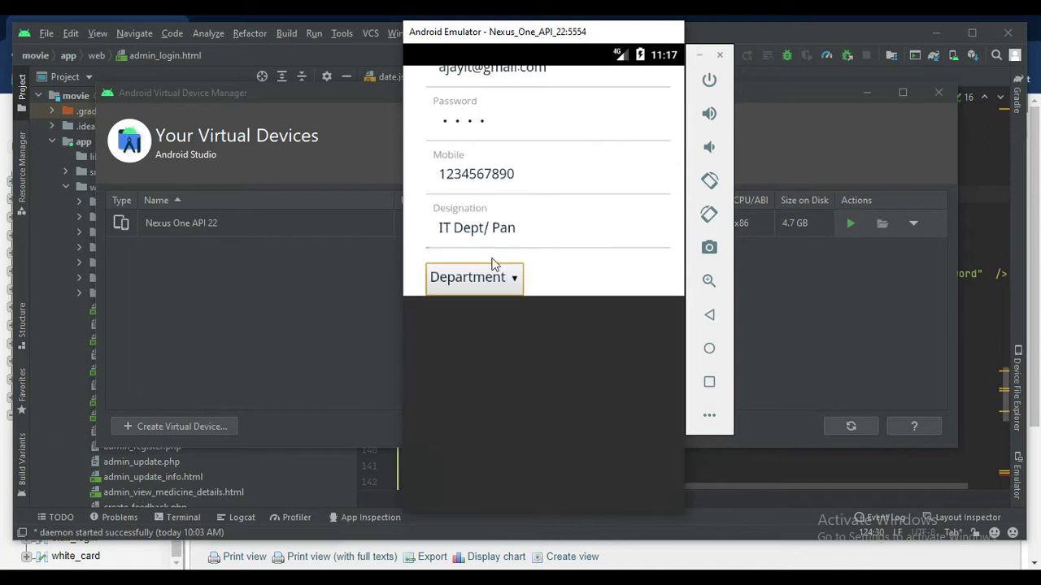
{"action": "left_click", "coordinate": [479, 388]}
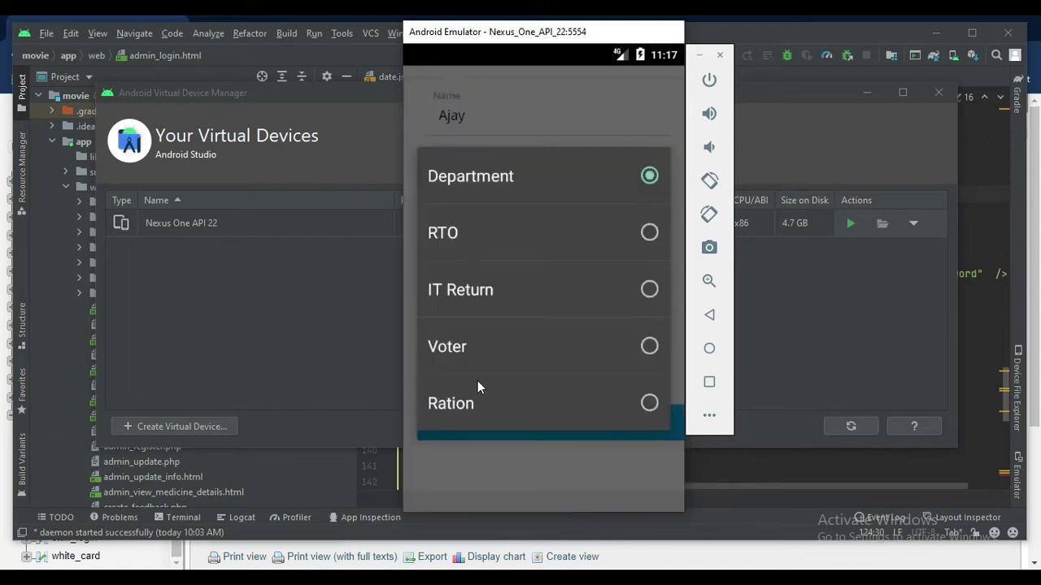
{"action": "left_click", "coordinate": [483, 295]}
{"action": "left_click", "coordinate": [532, 431]}
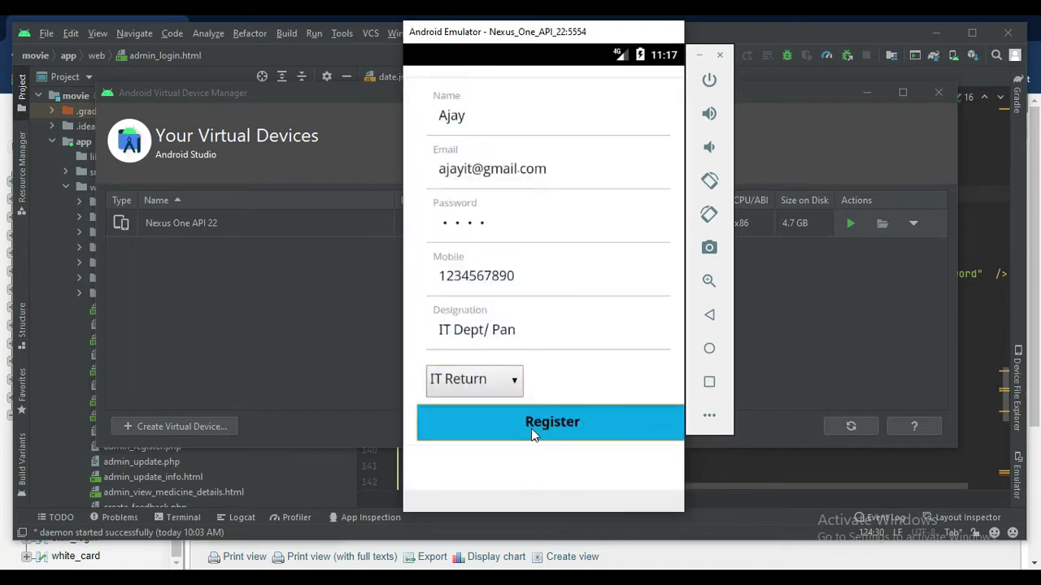
{"action": "left_click", "coordinate": [629, 330]}
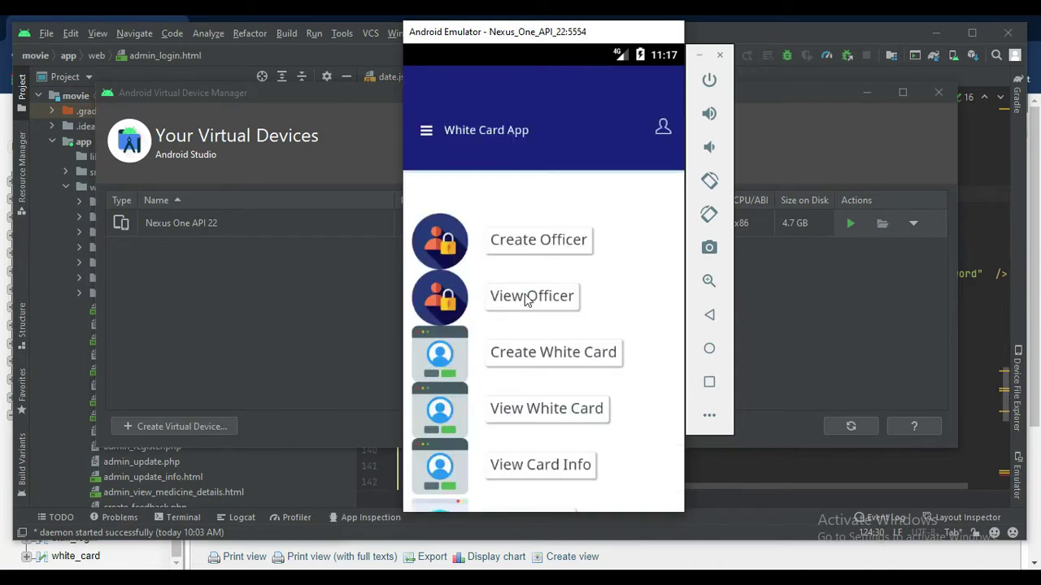
Open View Officer, filter by IT Return, then reset the category to Department.
{"action": "left_click", "coordinate": [527, 297]}
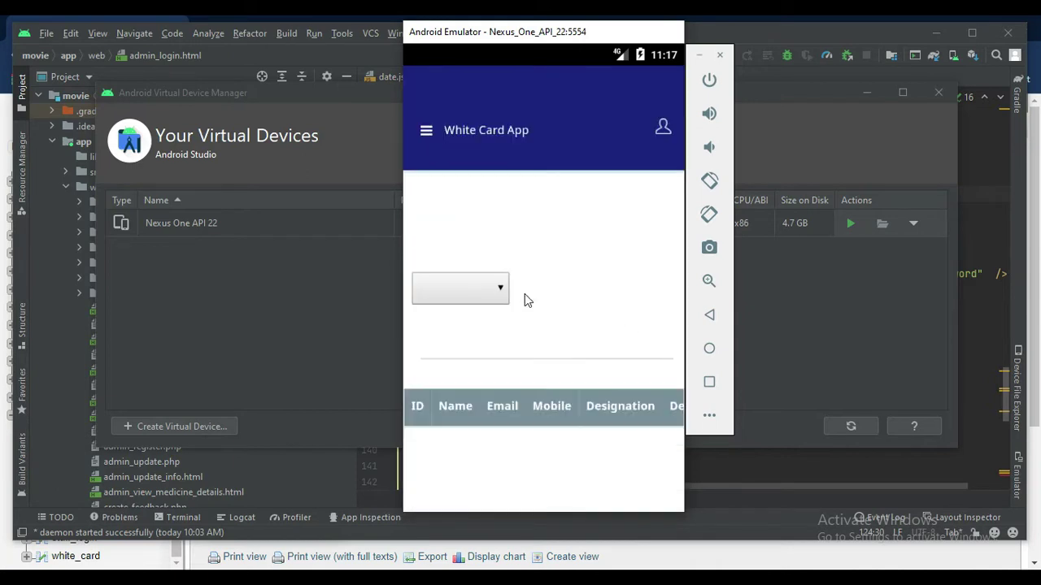
{"action": "left_click", "coordinate": [478, 300]}
{"action": "left_click", "coordinate": [477, 300]}
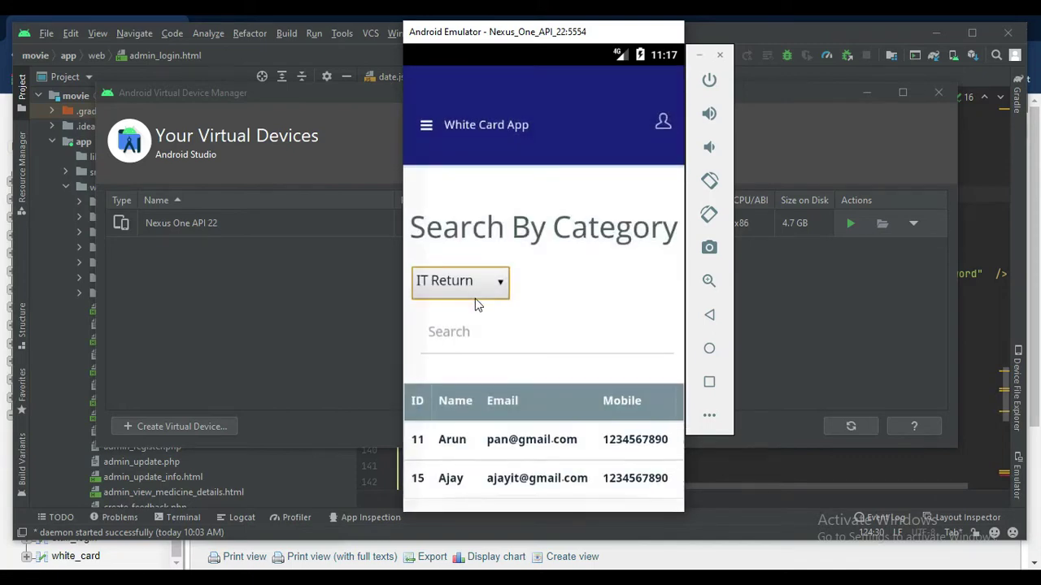
{"action": "left_click_drag", "start_coordinate": [521, 481], "coordinate": [479, 485]}
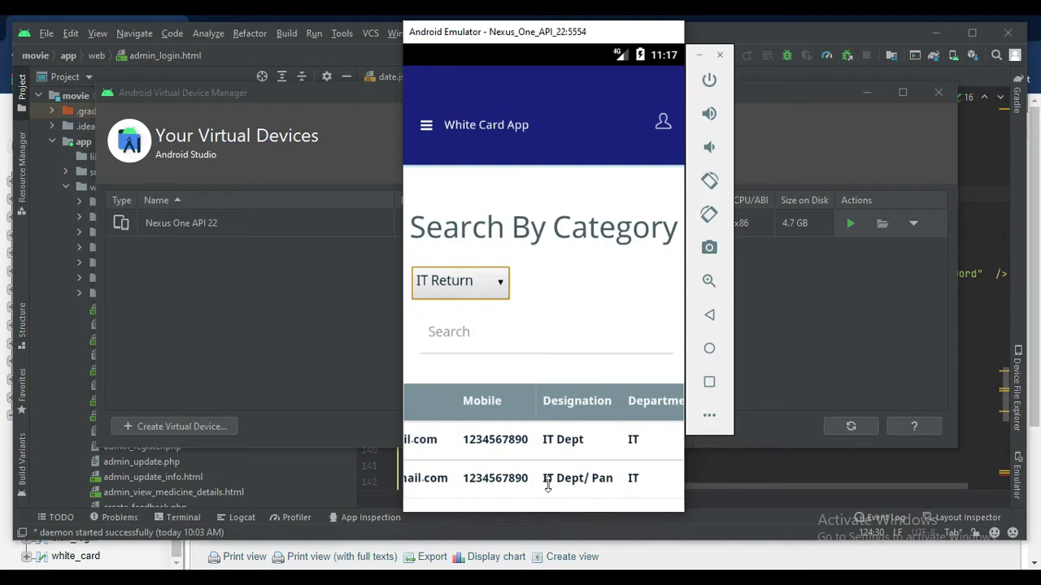
{"action": "left_click_drag", "start_coordinate": [615, 448], "coordinate": [660, 451]}
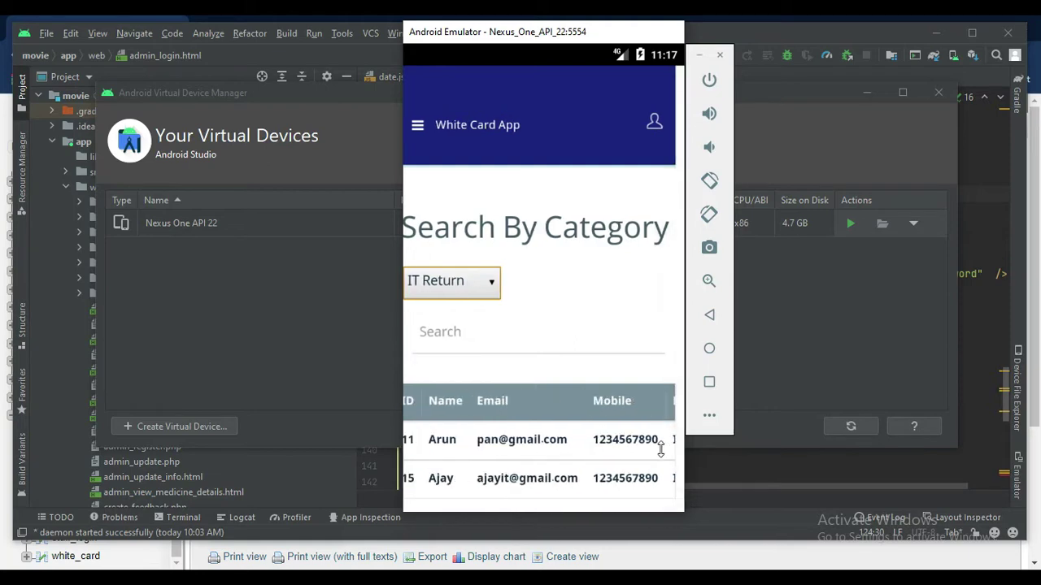
{"action": "left_click", "coordinate": [498, 286]}
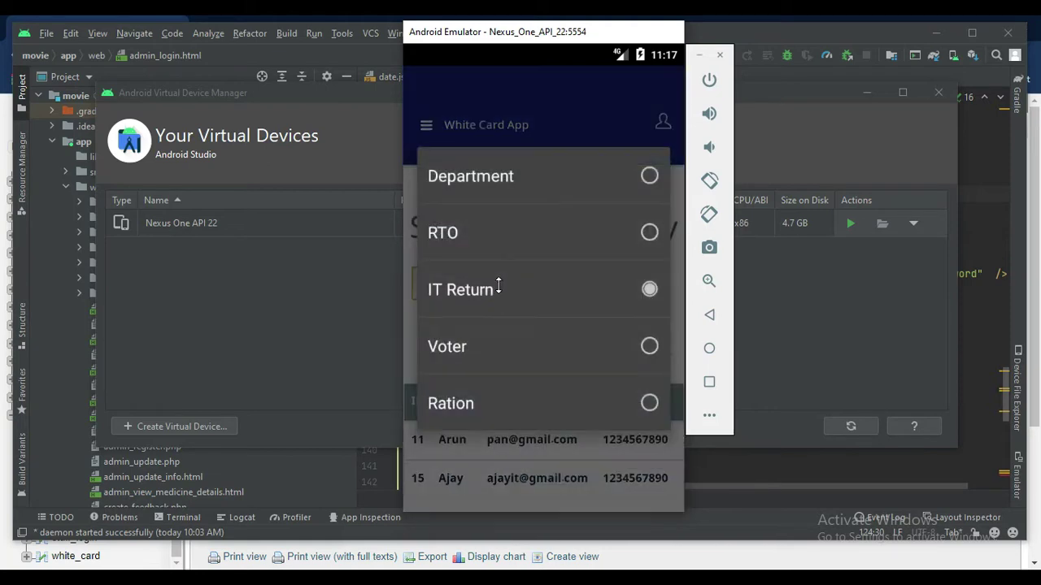
{"action": "left_click", "coordinate": [493, 177]}
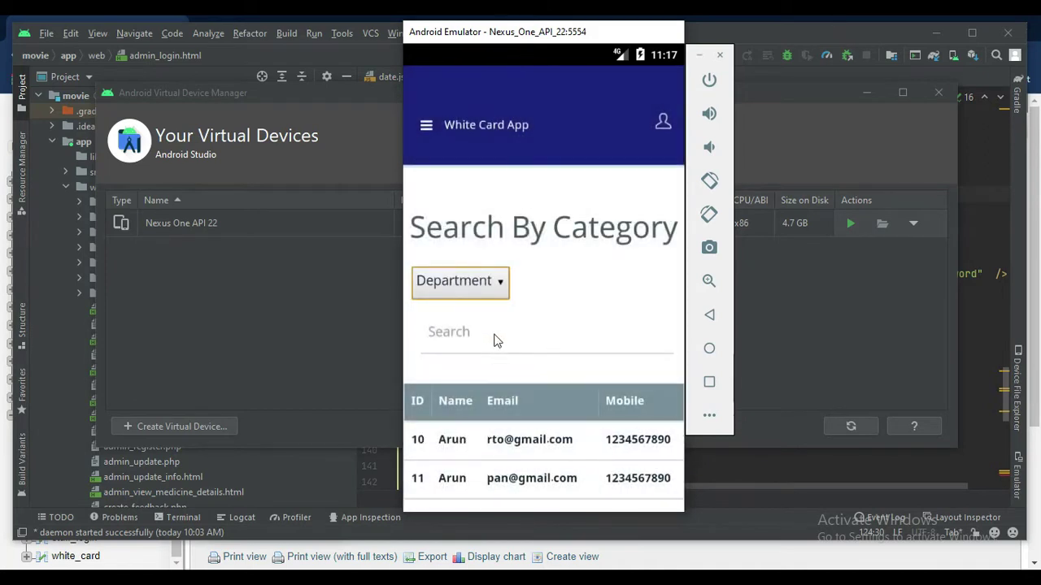
Search the officer list for the new officer's name so only that row remains.
{"action": "left_click", "coordinate": [496, 341]}
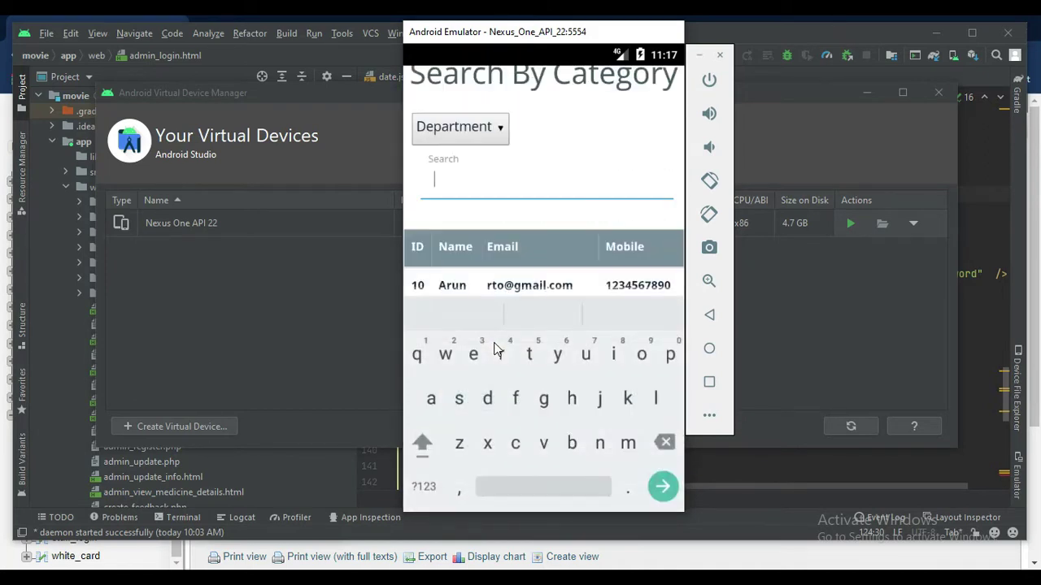
{"action": "type", "text": "aja"}
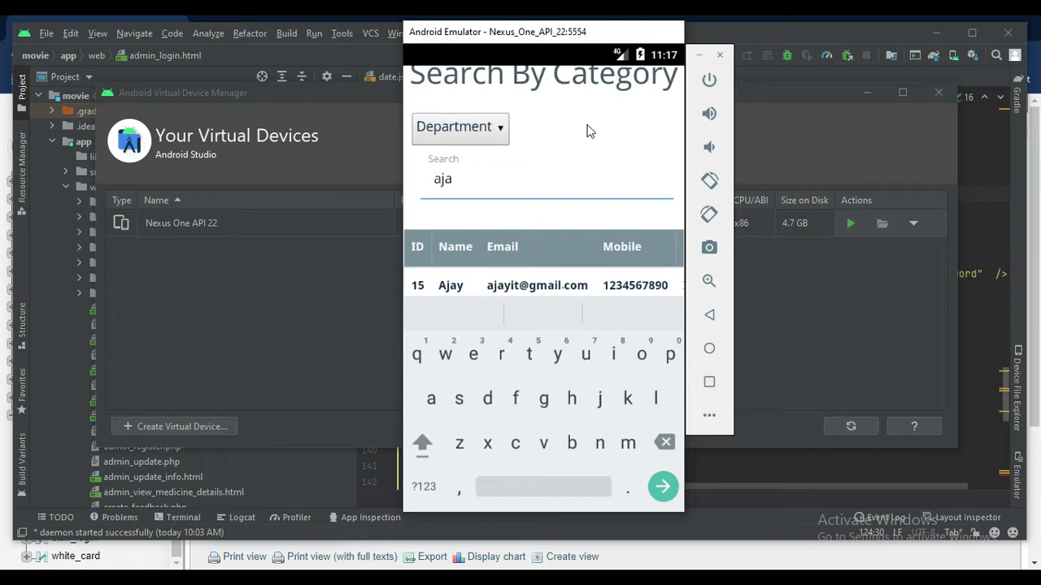
{"action": "left_click", "coordinate": [588, 133]}
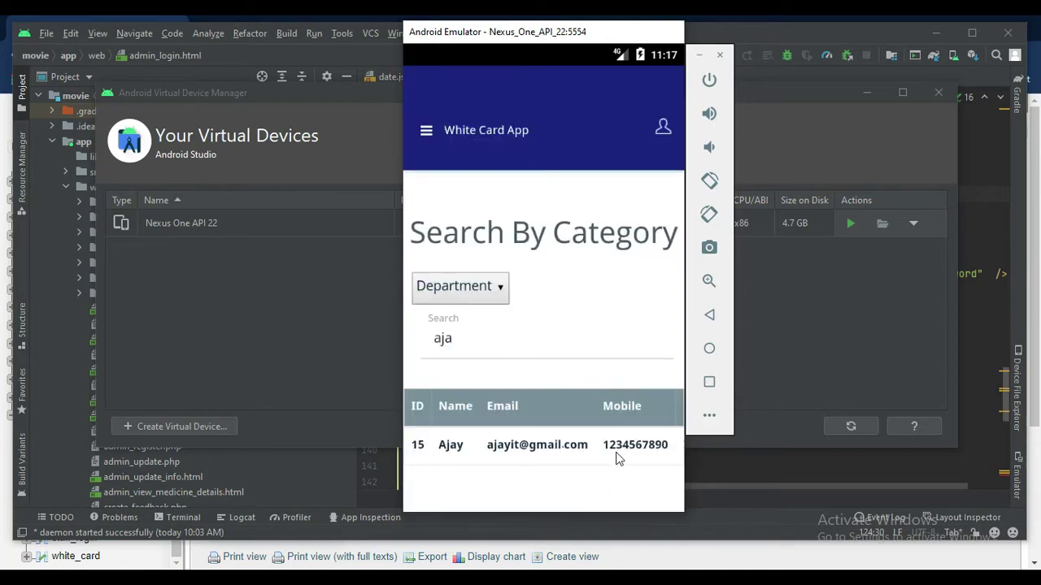
{"action": "left_click_drag", "start_coordinate": [580, 464], "coordinate": [463, 458]}
{"action": "mouse_move", "coordinate": [562, 451]}
{"action": "left_mouse_down"}
{"action": "mouse_move", "coordinate": [468, 453]}
{"action": "mouse_move", "coordinate": [581, 458]}
{"action": "left_mouse_up"}
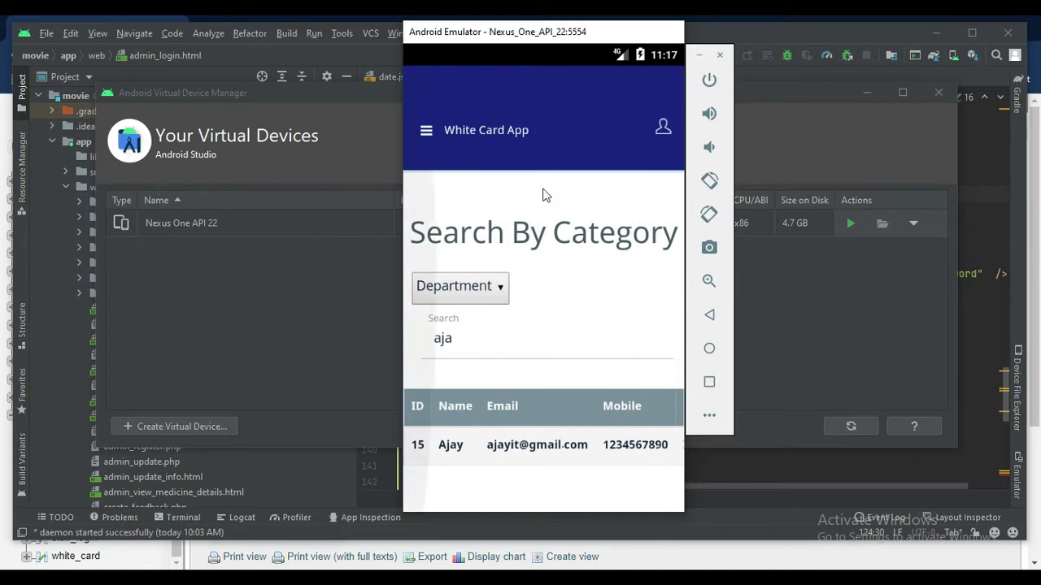
Return to Home through the navigation drawer and open Create White Card.
{"action": "left_click", "coordinate": [489, 279]}
{"action": "left_click", "coordinate": [497, 177]}
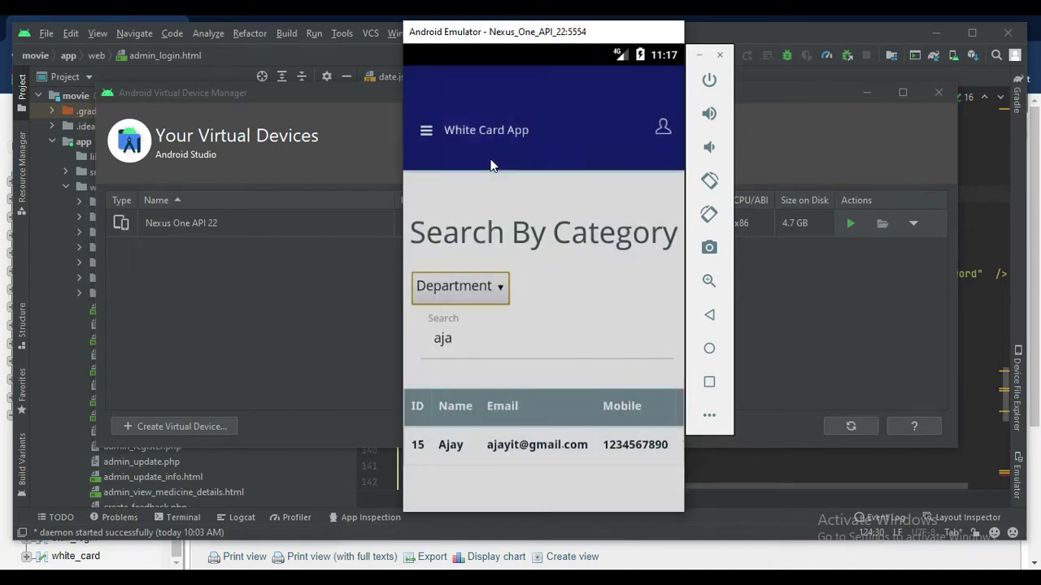
{"action": "left_click", "coordinate": [427, 133]}
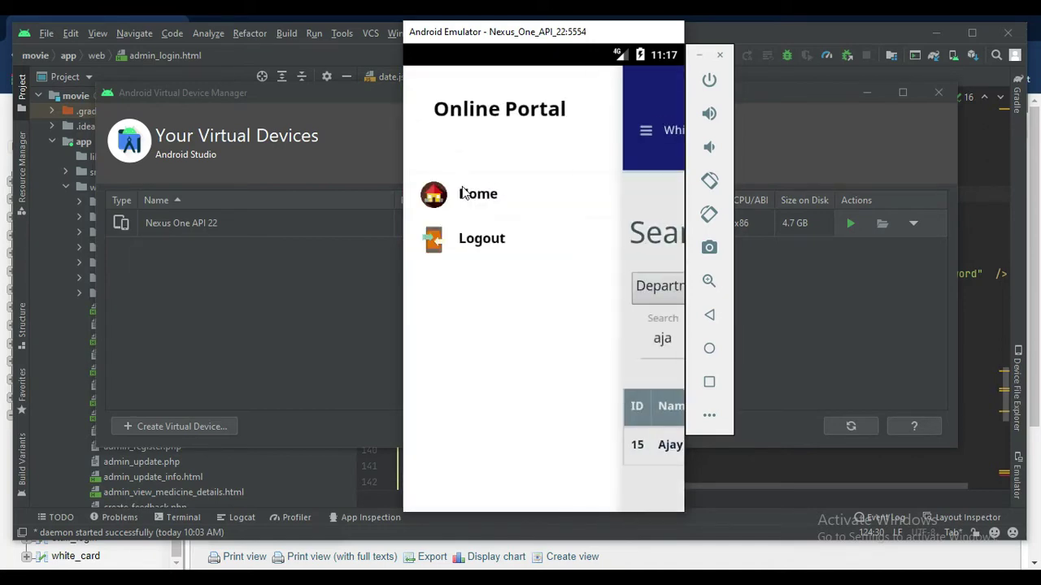
{"action": "left_click", "coordinate": [461, 189]}
{"action": "scroll", "coordinate": [572, 327], "scroll_direction": "down", "scroll_amount": 1}
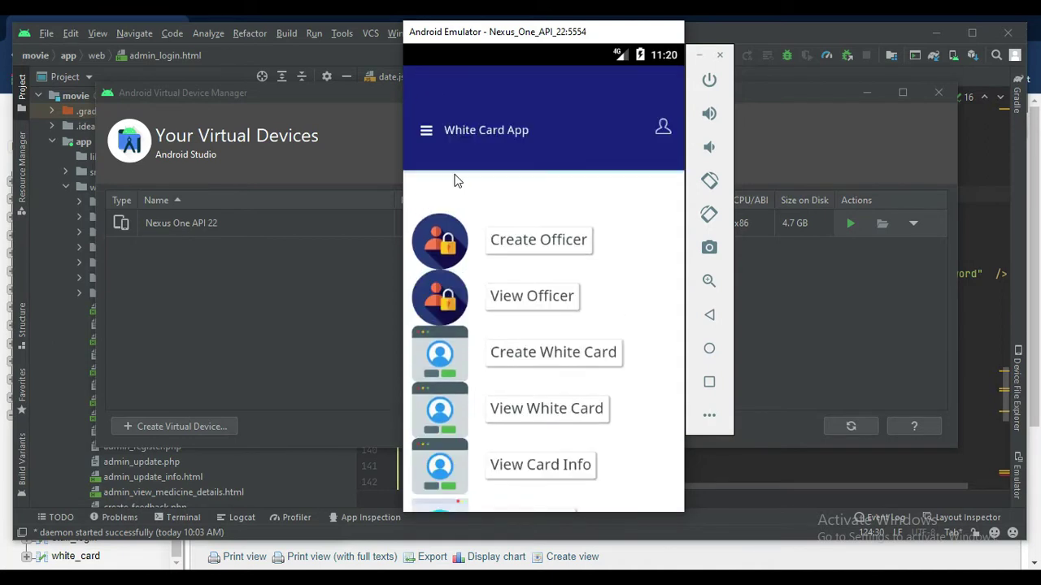
{"action": "left_click", "coordinate": [549, 357]}
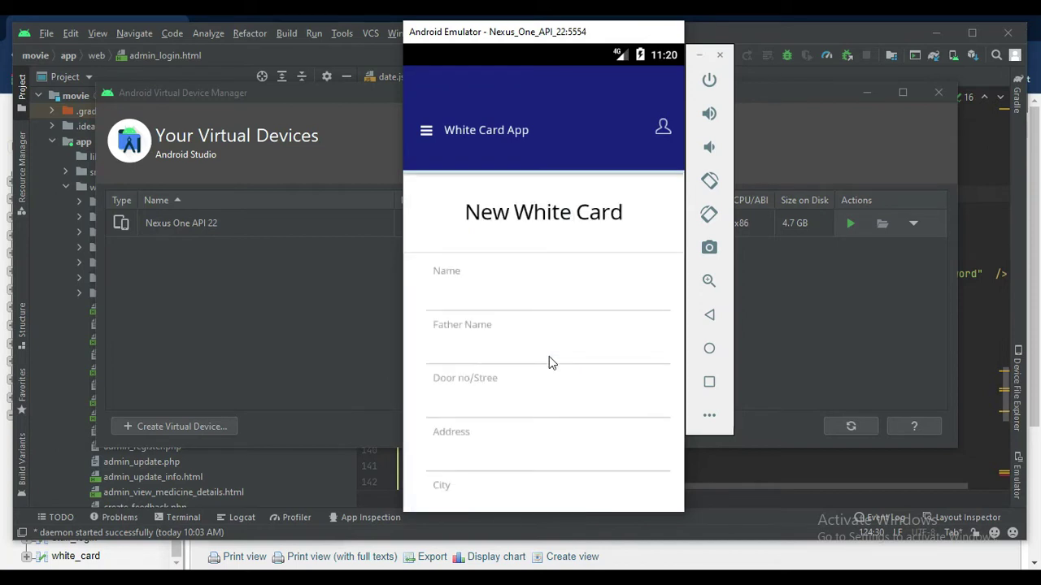
Enter the cardholder's name, father's name, door number, address, city and age 24.
{"action": "left_click", "coordinate": [535, 302]}
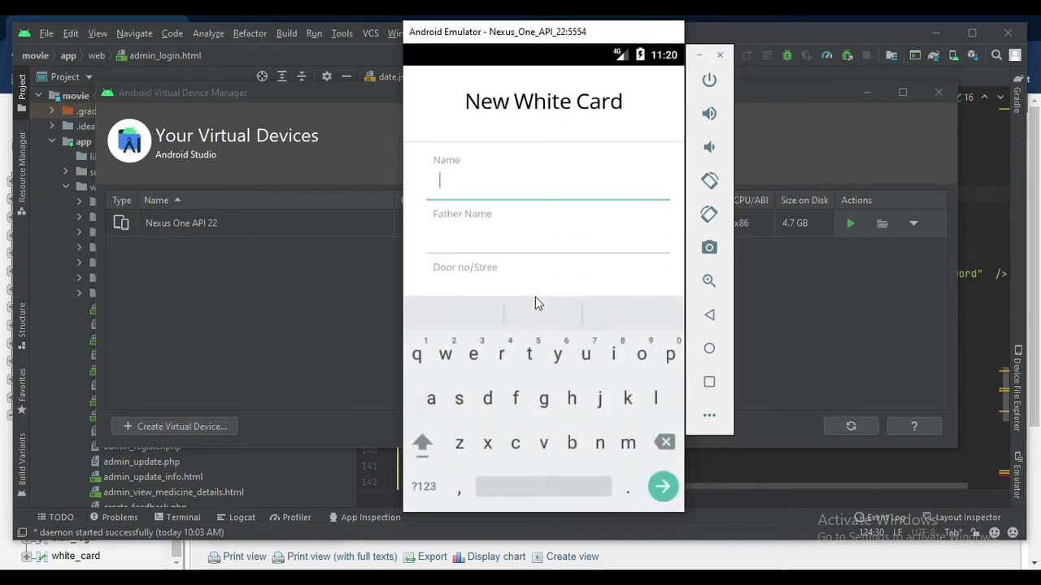
{"action": "key", "text": "Tab"}
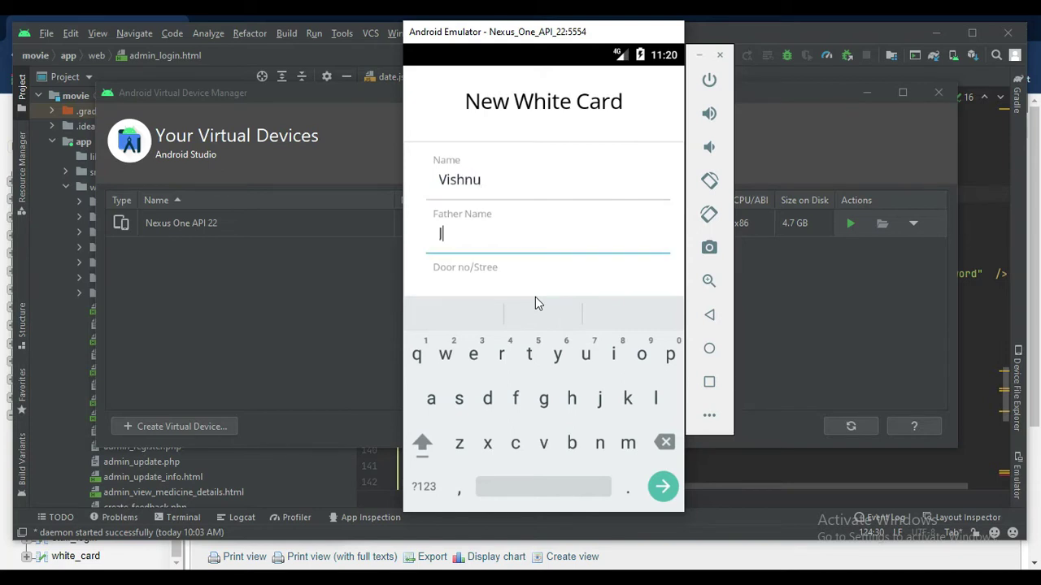
{"action": "key", "text": "Tab"}
{"action": "type", "text": "123"}
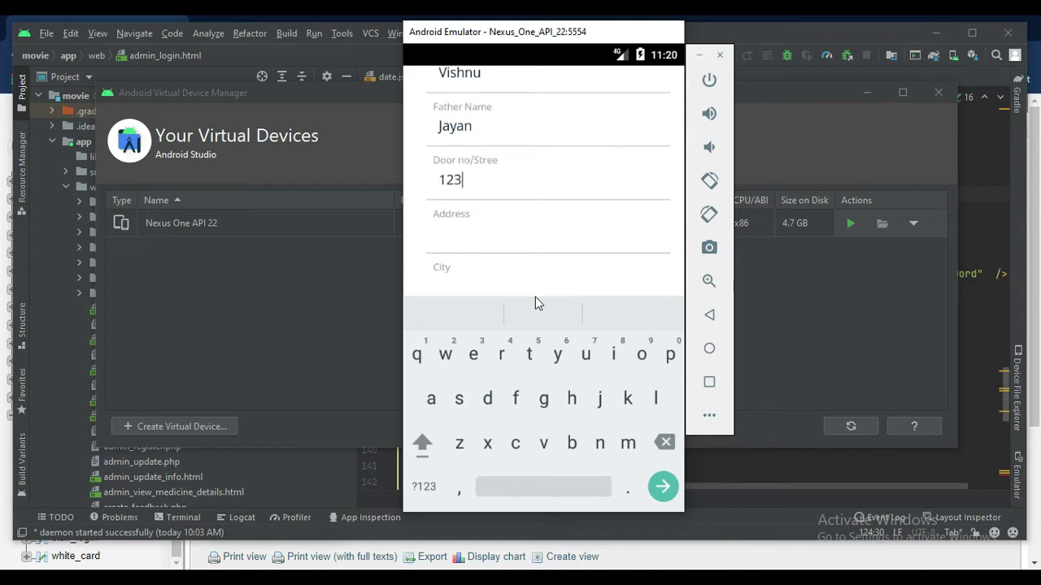
{"action": "type", "text": ", south"}
{"action": "type", "text": " street"}
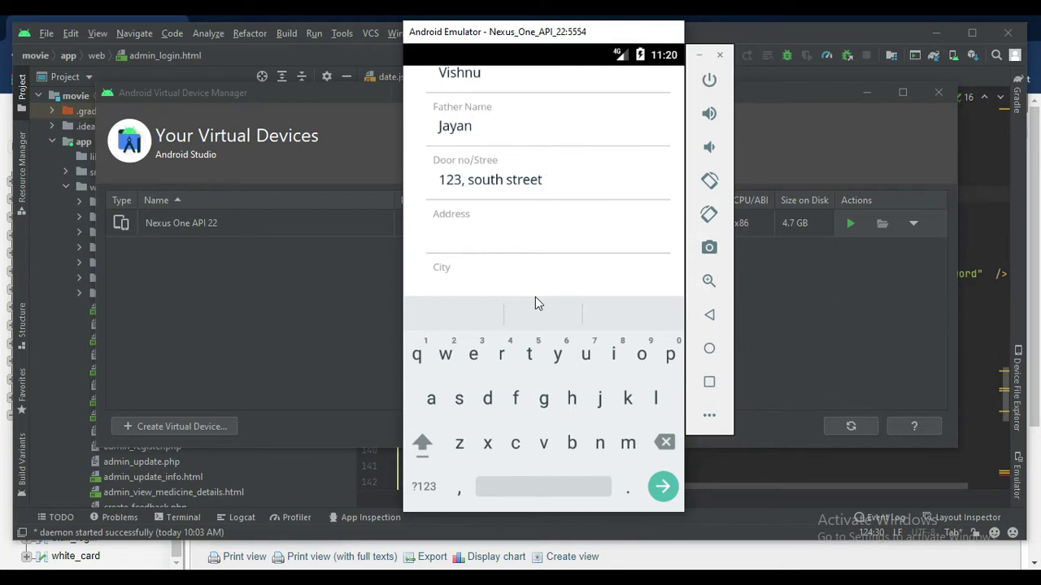
{"action": "key", "text": "Tab"}
{"action": "type", "text": "Chennai"}
{"action": "key", "text": "Tab"}
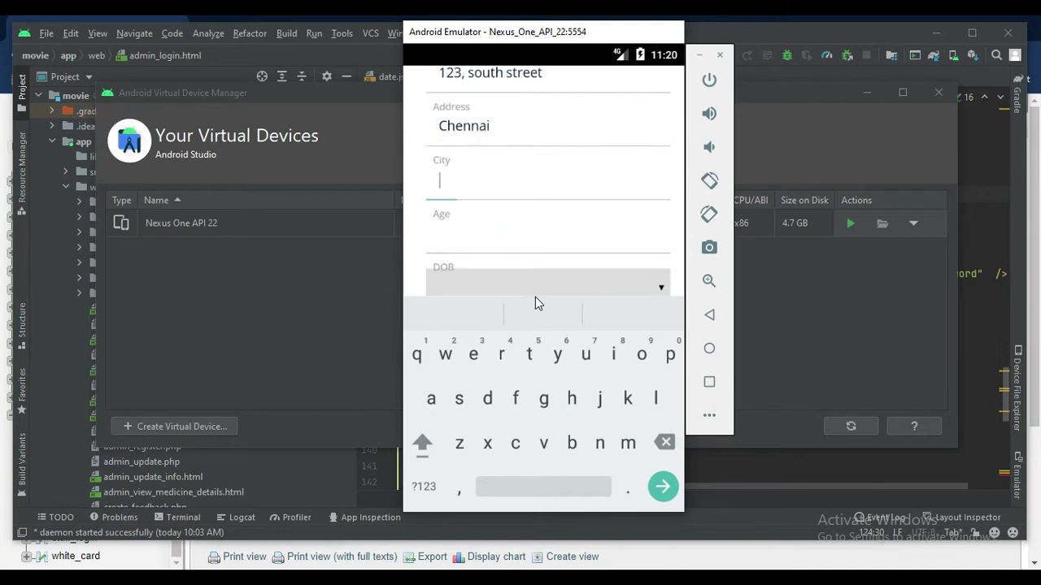
{"action": "type", "text": "Chen"}
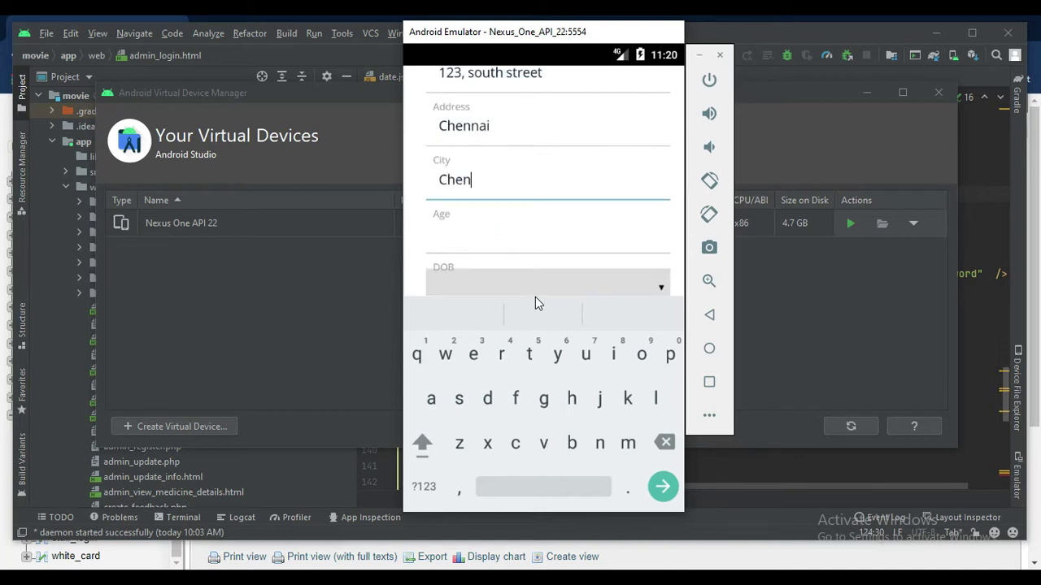
{"action": "type", "text": "ai"}
{"action": "key", "text": "Tab"}
{"action": "type", "text": "24"}
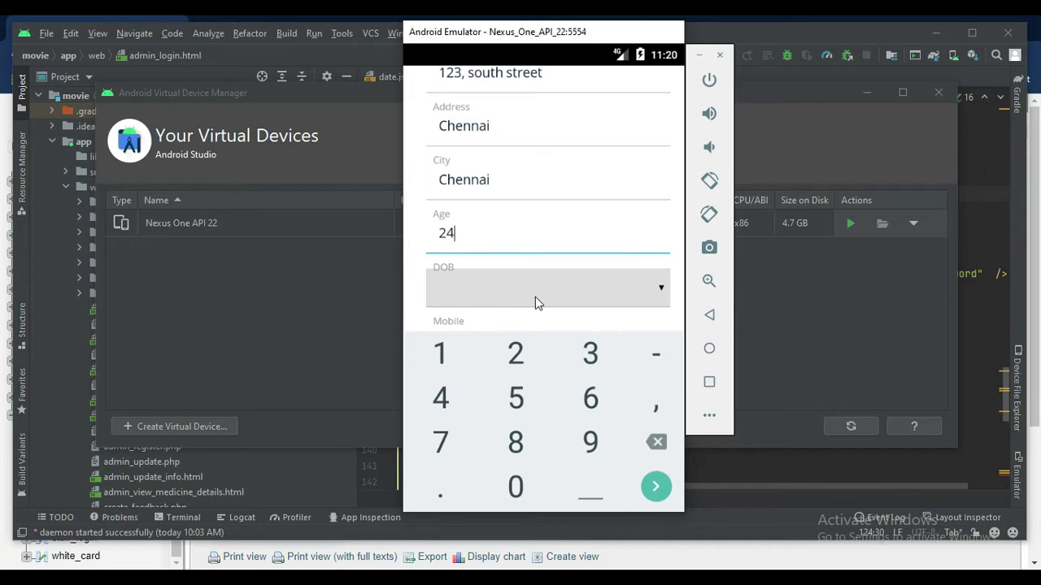
{"action": "left_click", "coordinate": [535, 298]}
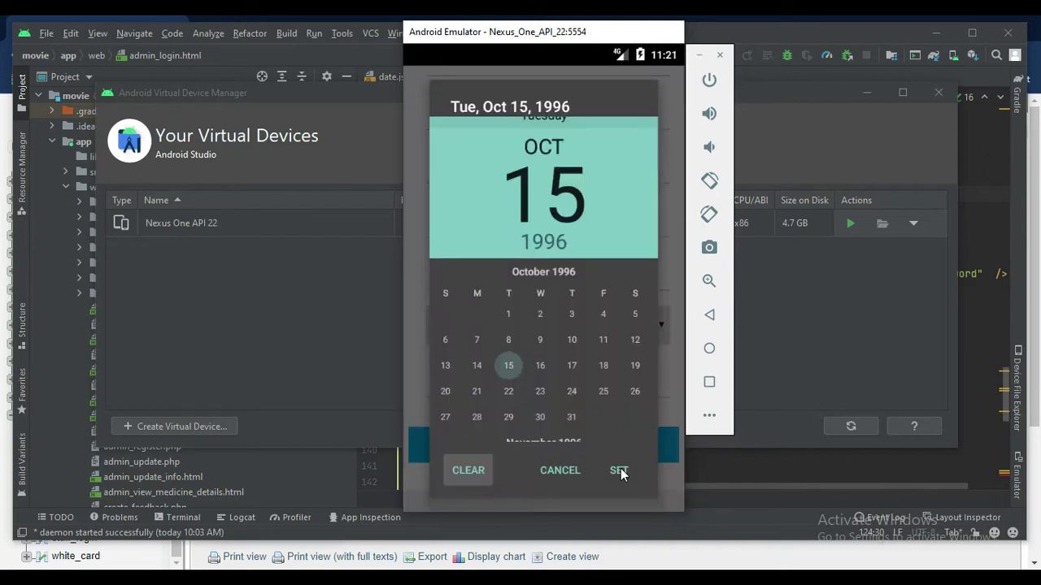
{"action": "left_click", "coordinate": [619, 471]}
{"action": "left_click", "coordinate": [547, 392]}
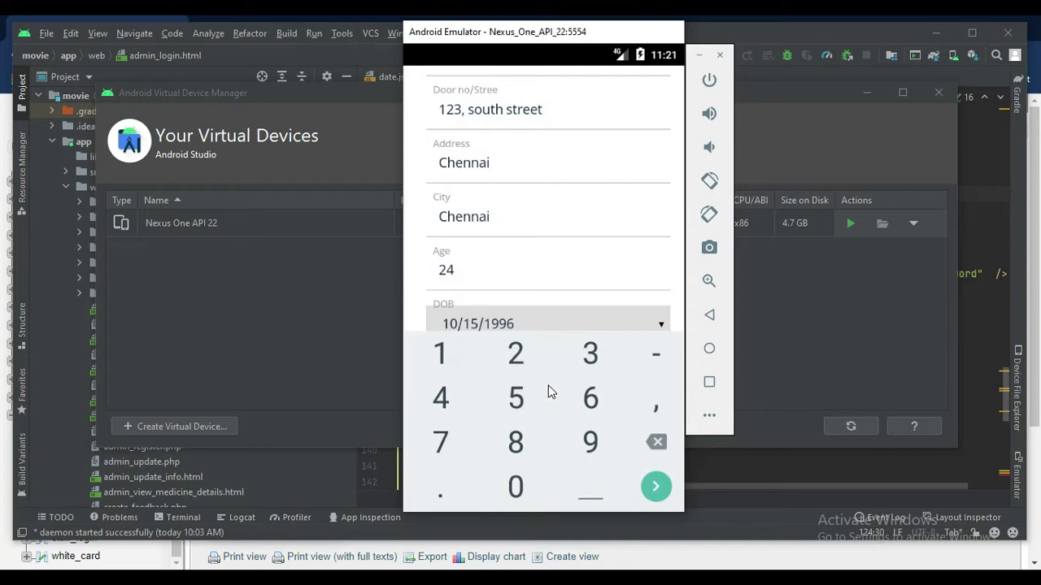
{"action": "type", "text": "123"}
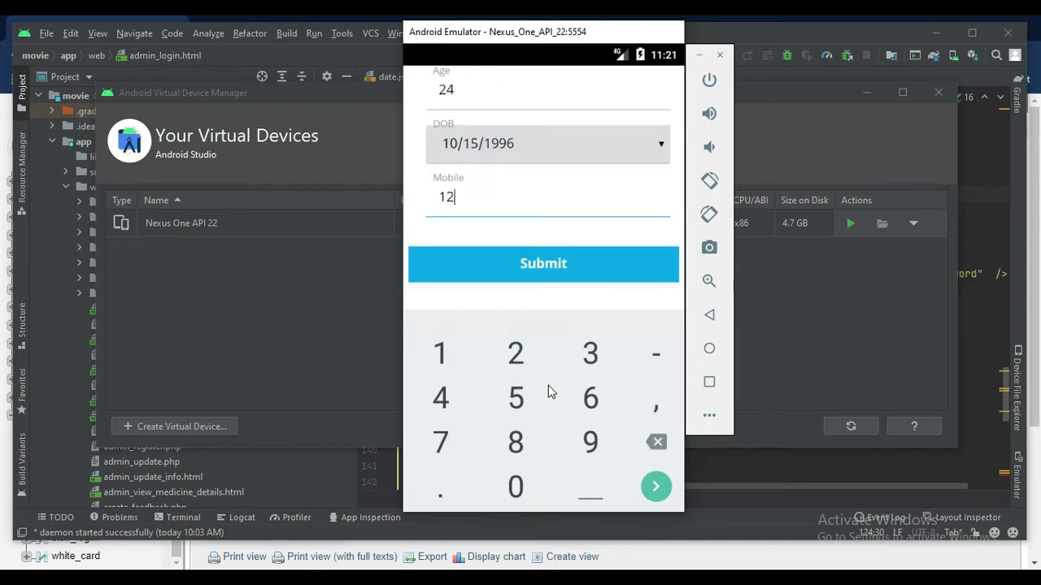
{"action": "type", "text": "4567990"}
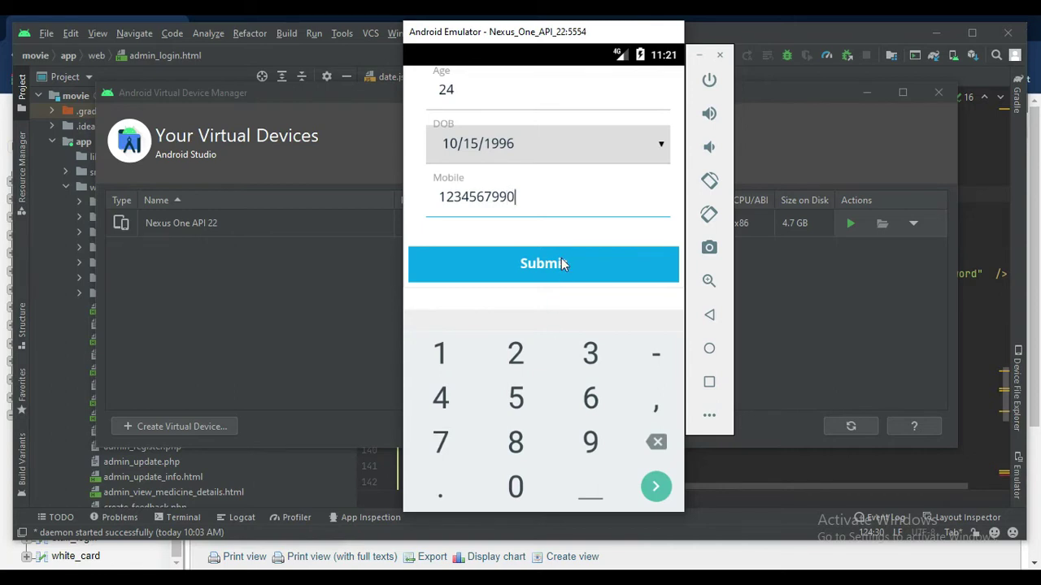
{"action": "left_click", "coordinate": [561, 262]}
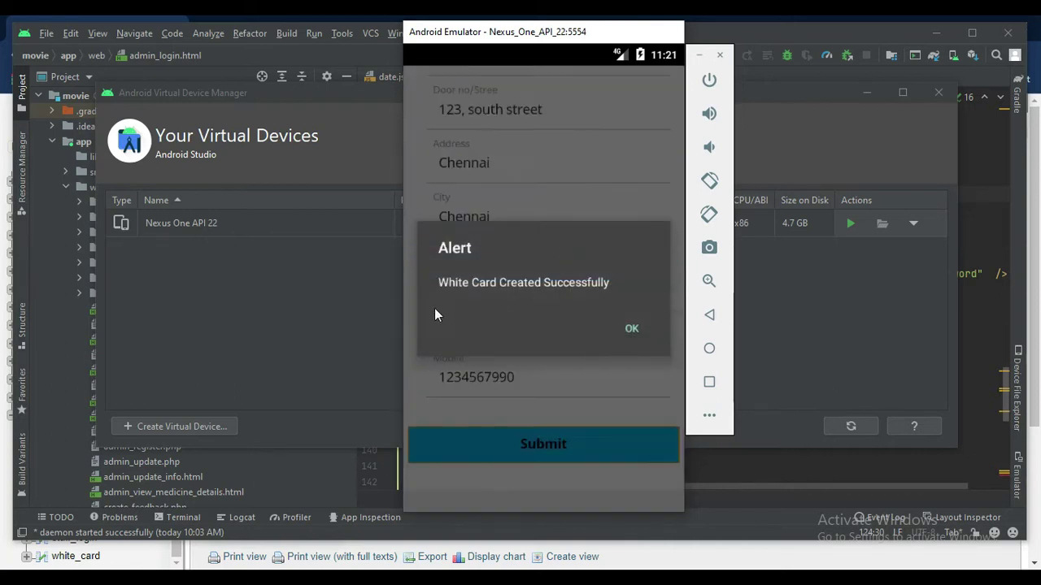
Dismiss the alert, scroll the card details, and open then leave the Update Photo form for card 35.
{"action": "left_click", "coordinate": [634, 330]}
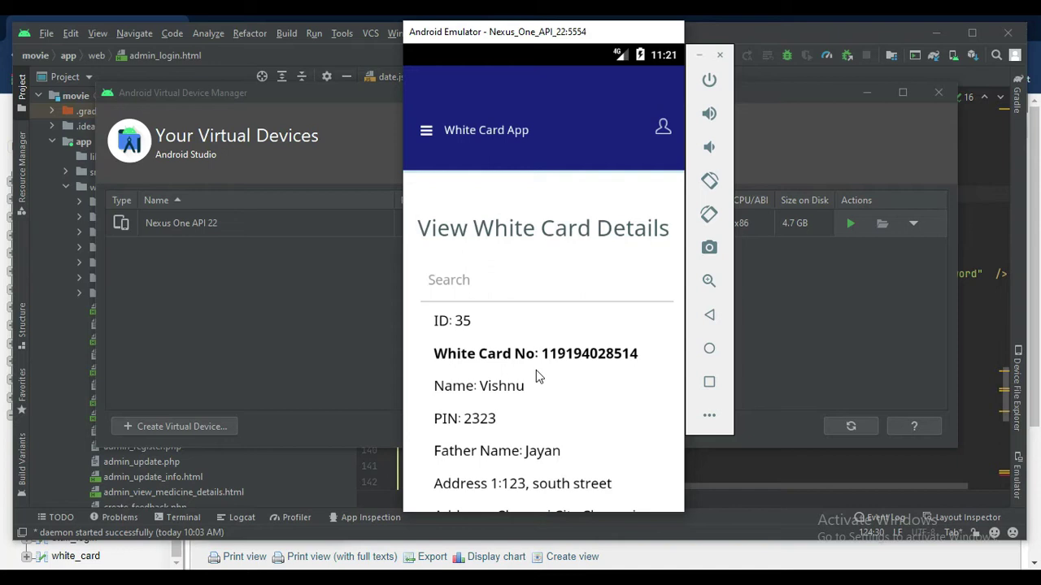
{"action": "left_click_drag", "start_coordinate": [536, 370], "coordinate": [522, 370]}
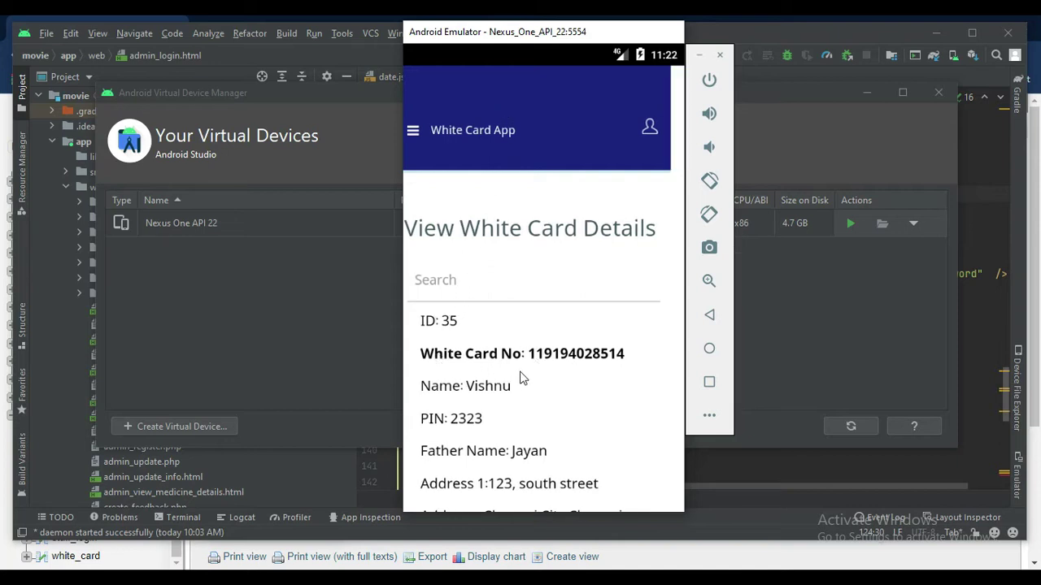
{"action": "scroll", "coordinate": [522, 378], "scroll_direction": "down", "scroll_amount": 2}
{"action": "scroll", "coordinate": [522, 378], "scroll_direction": "down", "scroll_amount": 1}
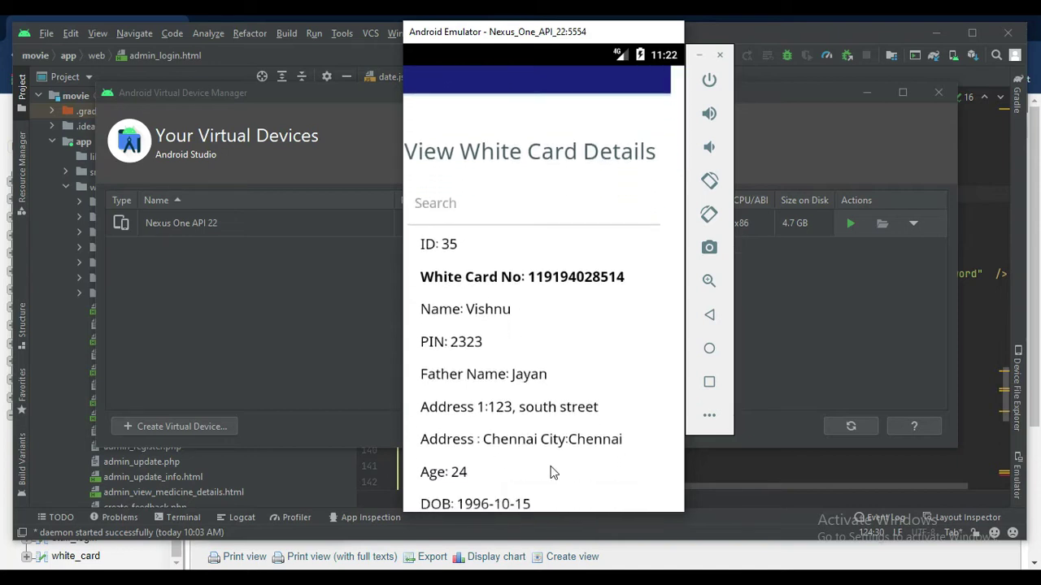
{"action": "scroll", "coordinate": [550, 475], "scroll_direction": "down", "scroll_amount": 2}
{"action": "scroll", "coordinate": [569, 486], "scroll_direction": "down", "scroll_amount": 1}
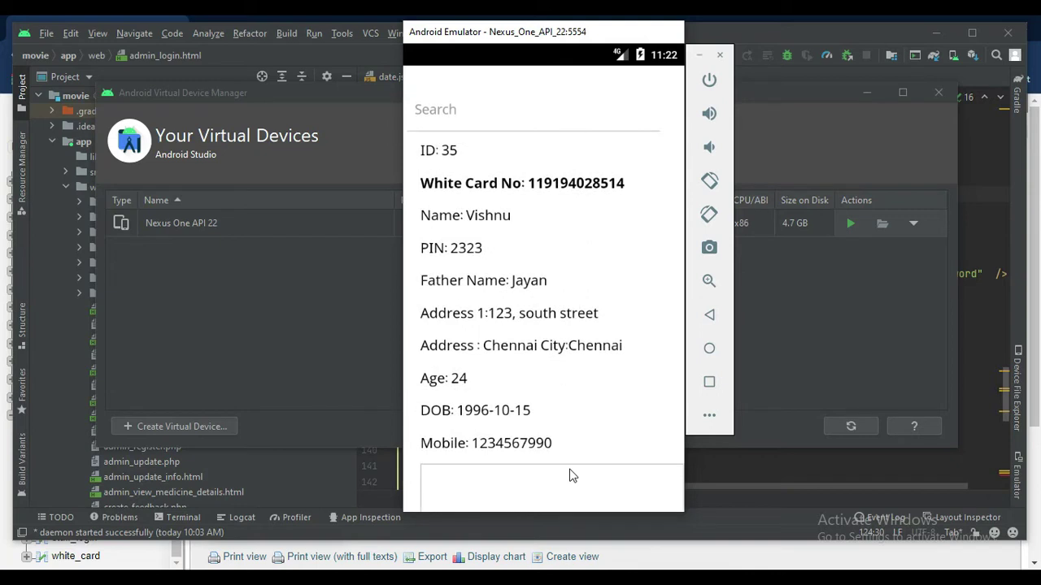
{"action": "scroll", "coordinate": [570, 456], "scroll_direction": "down", "scroll_amount": 3}
{"action": "scroll", "coordinate": [564, 416], "scroll_direction": "down", "scroll_amount": 4}
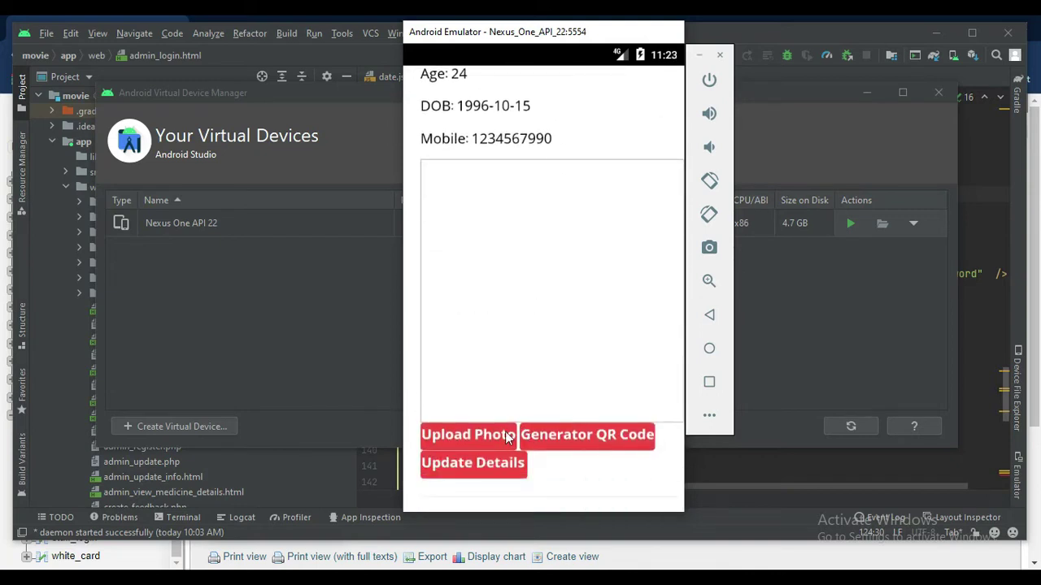
{"action": "left_click", "coordinate": [508, 437]}
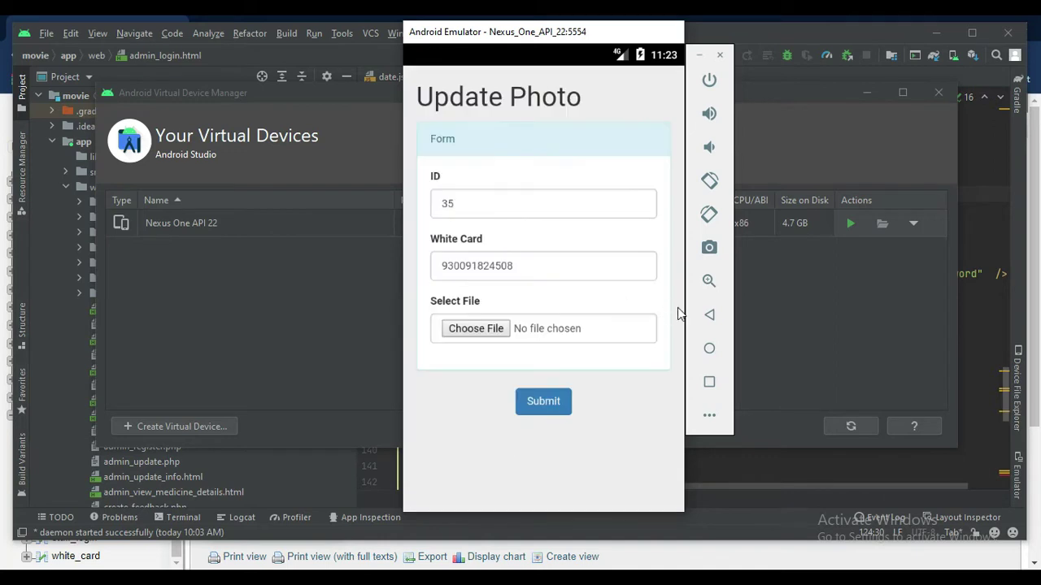
{"action": "left_click", "coordinate": [707, 315]}
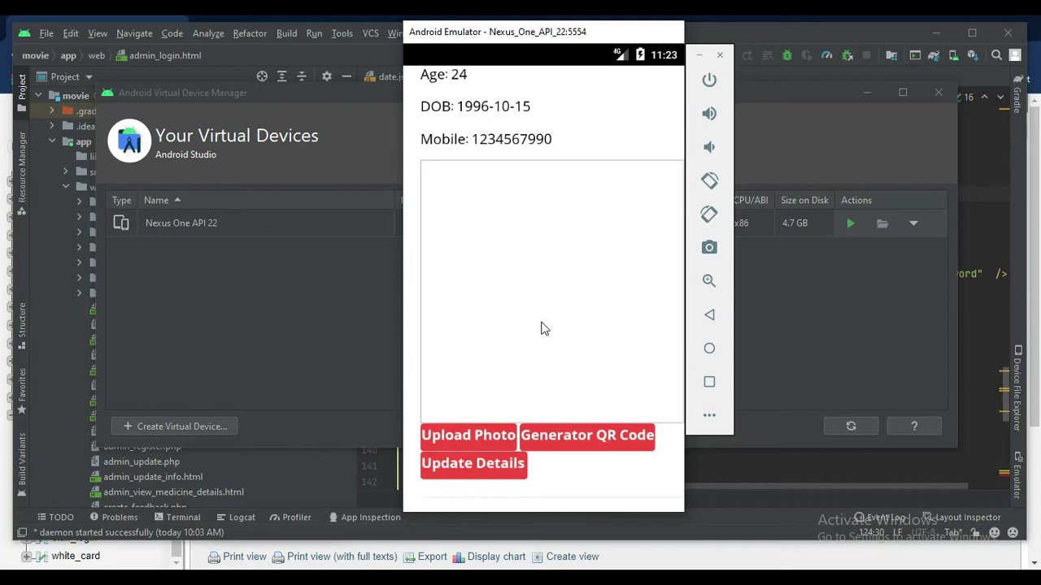
Open the update page from card 32's QR code in Chrome, then return to the dashboard.
{"action": "left_click", "coordinate": [619, 447]}
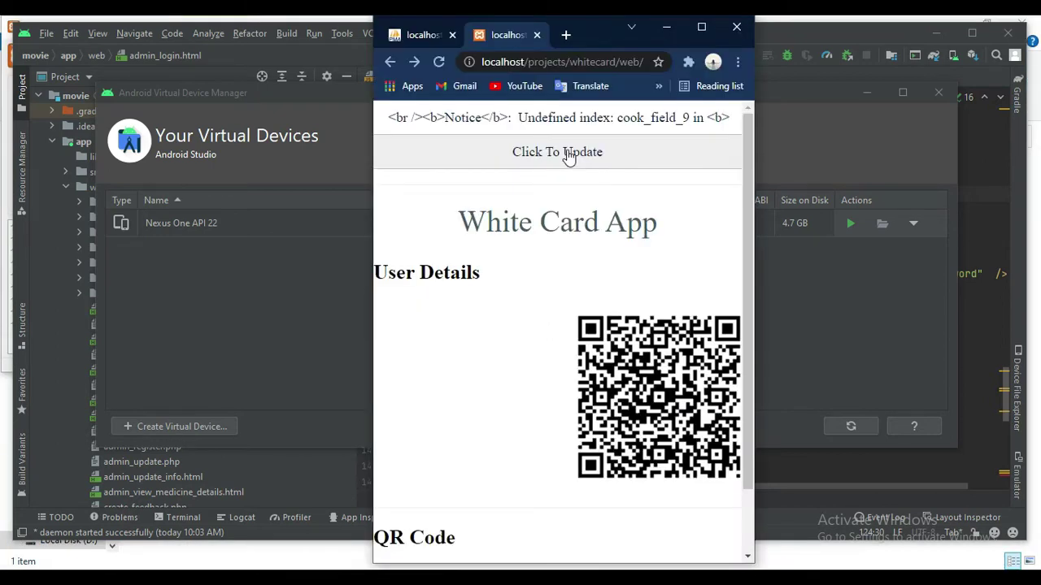
{"action": "left_click", "coordinate": [554, 159]}
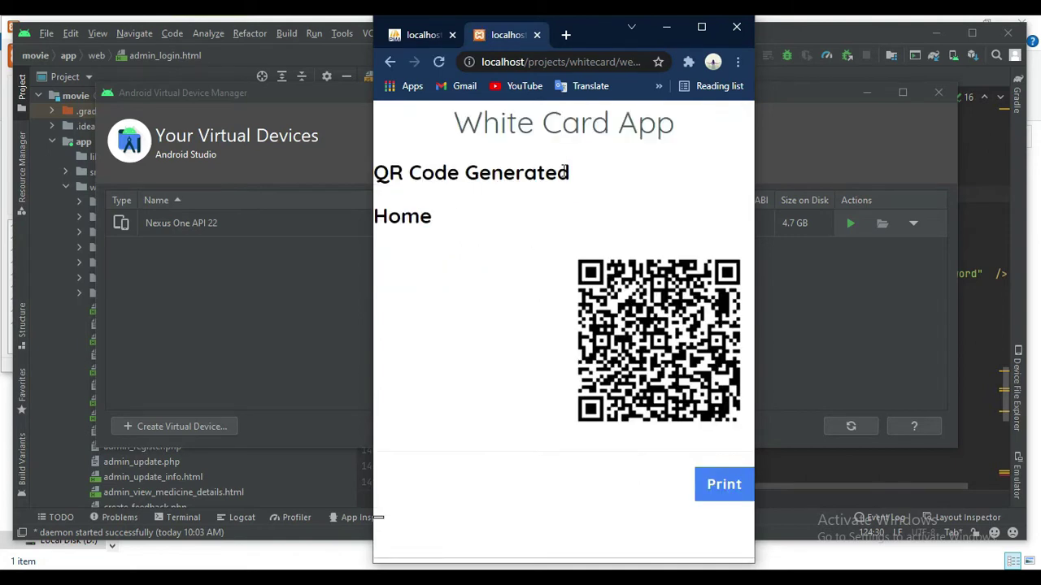
{"action": "left_click_drag", "start_coordinate": [573, 173], "coordinate": [374, 173]}
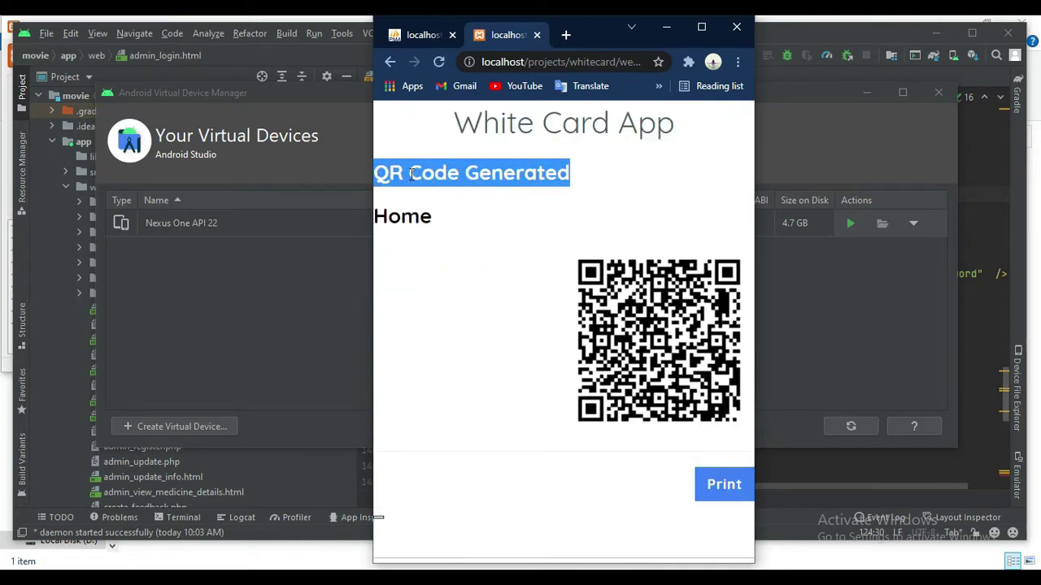
{"action": "left_click", "coordinate": [612, 181]}
{"action": "key", "text": "alt+Left"}
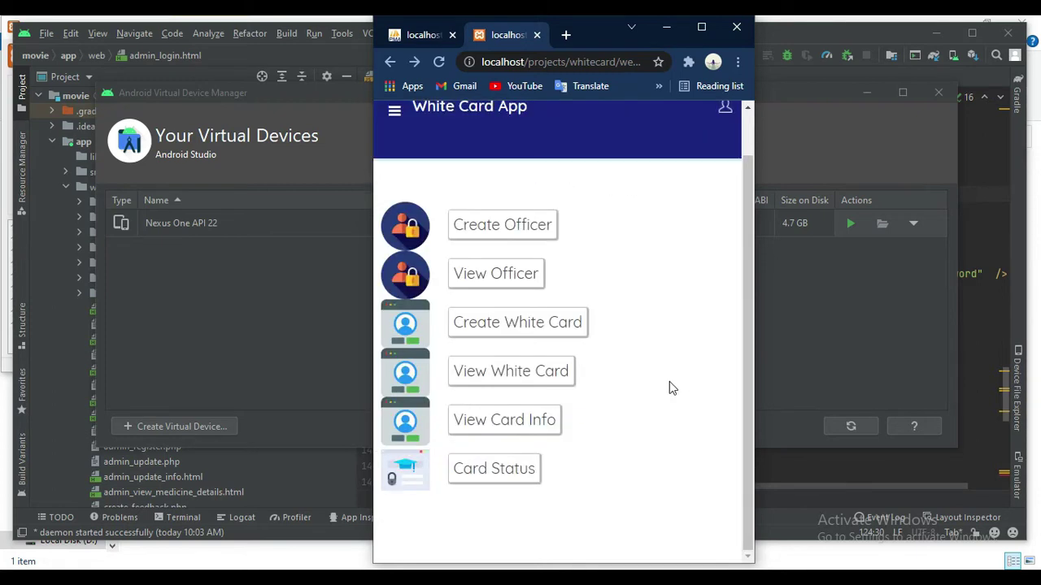
Attach a PNG photo to card ID 35's Update Photo form and submit without a White Card number.
{"action": "left_click", "coordinate": [546, 379]}
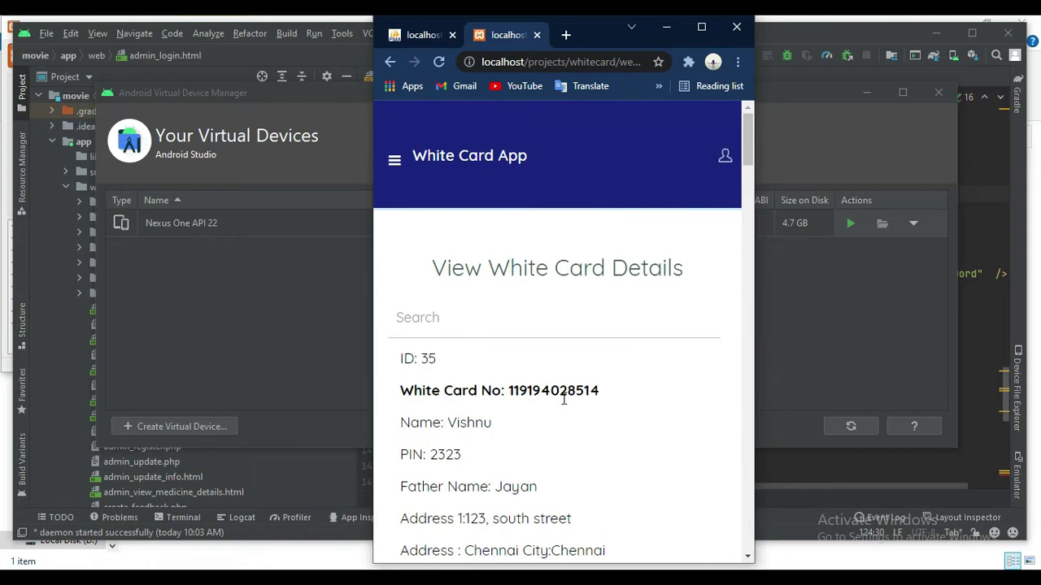
{"action": "scroll", "coordinate": [561, 390], "scroll_direction": "down", "scroll_amount": 8}
{"action": "left_click", "coordinate": [458, 385]}
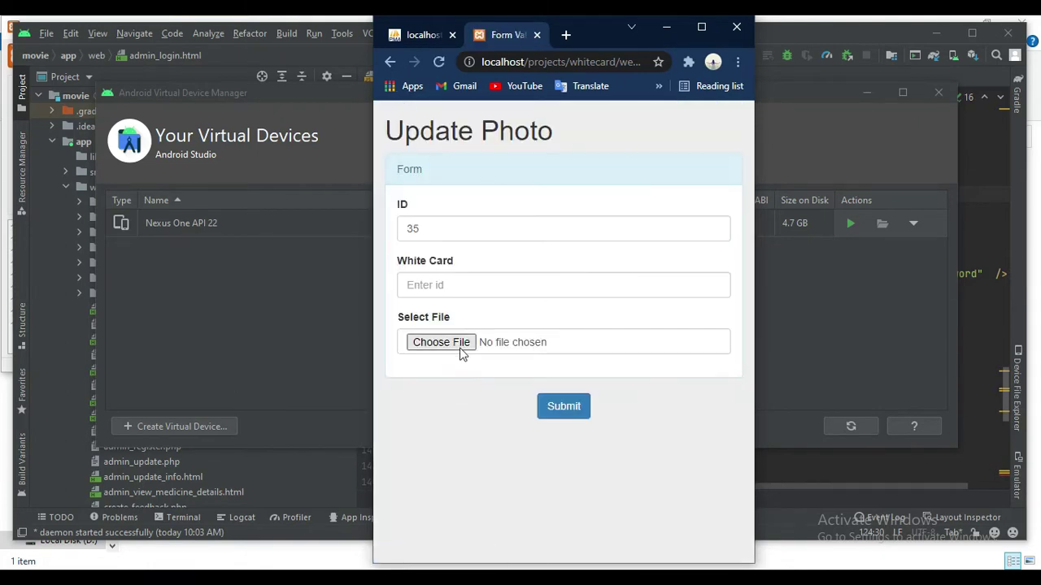
{"action": "left_click", "coordinate": [457, 344]}
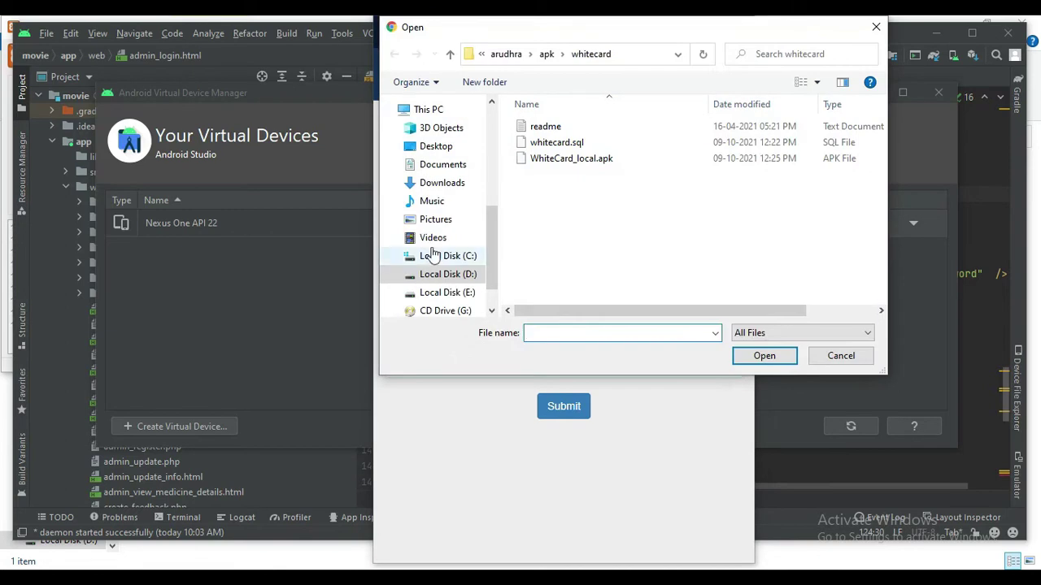
{"action": "scroll", "coordinate": [487, 126], "scroll_direction": "up", "scroll_amount": 4}
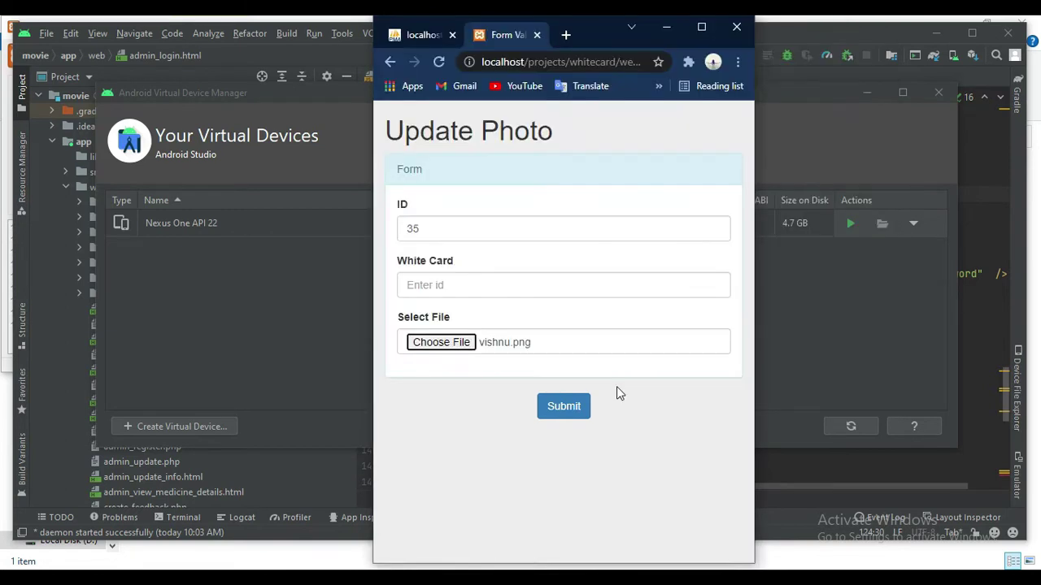
{"action": "left_click", "coordinate": [560, 415]}
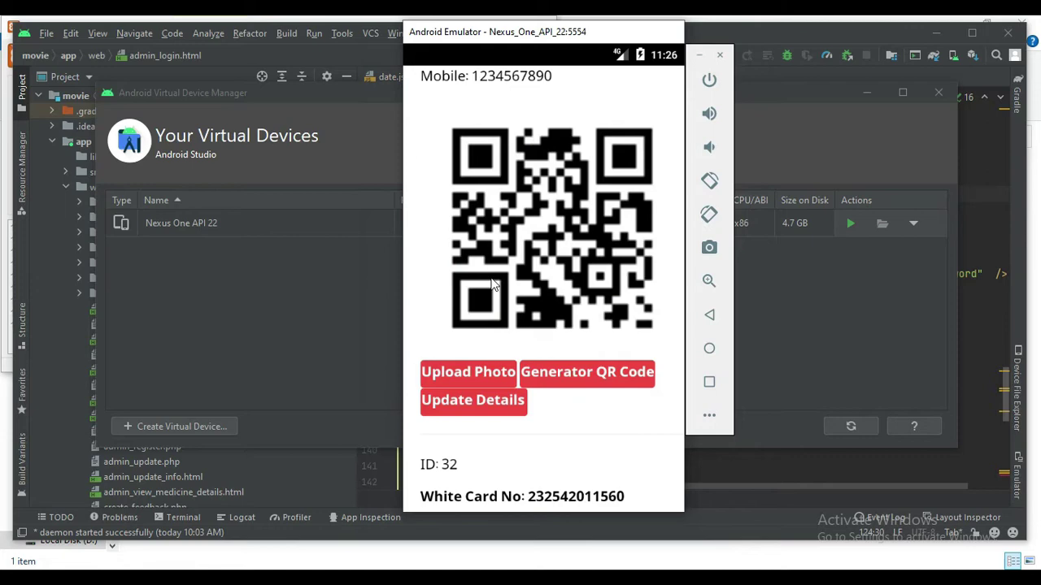
Go via the drawer's Home and View White Card to card 35's Create DL No/Pan/Ration/Voter form.
{"action": "left_click", "coordinate": [565, 373]}
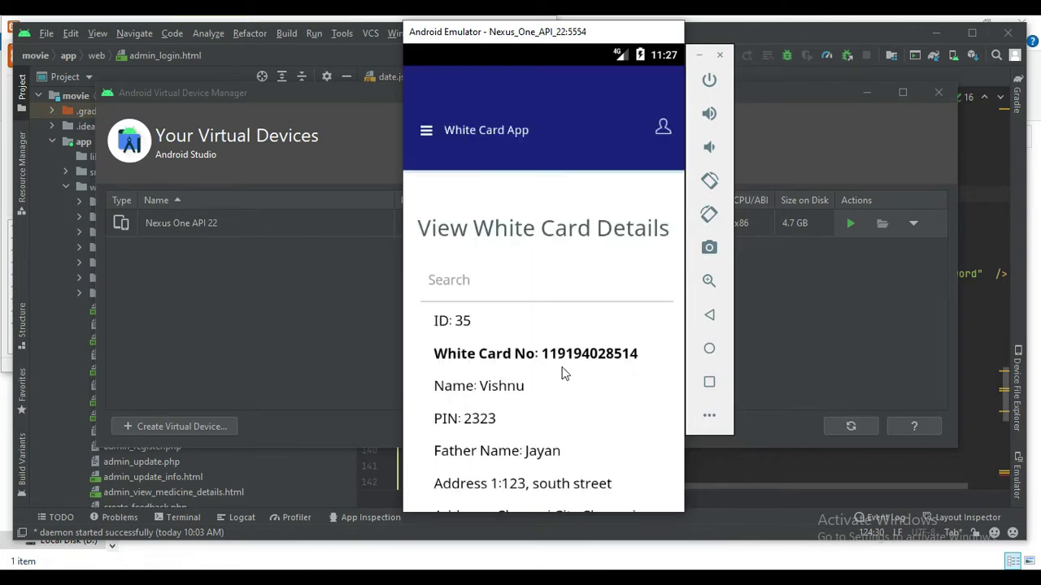
{"action": "left_click", "coordinate": [426, 131]}
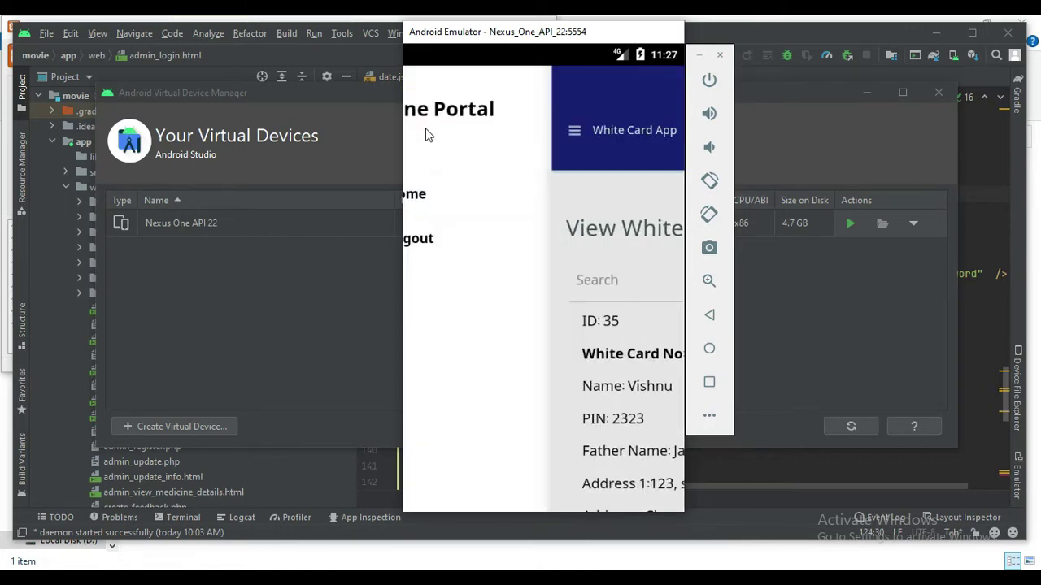
{"action": "left_click", "coordinate": [468, 199]}
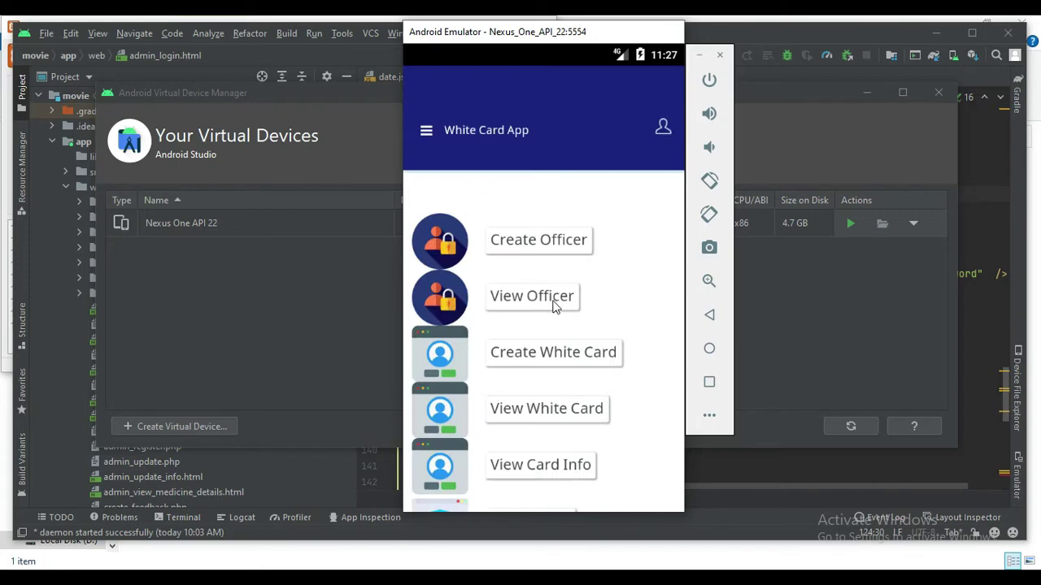
{"action": "scroll", "coordinate": [528, 358], "scroll_direction": "down", "scroll_amount": 1}
{"action": "left_click", "coordinate": [545, 391]}
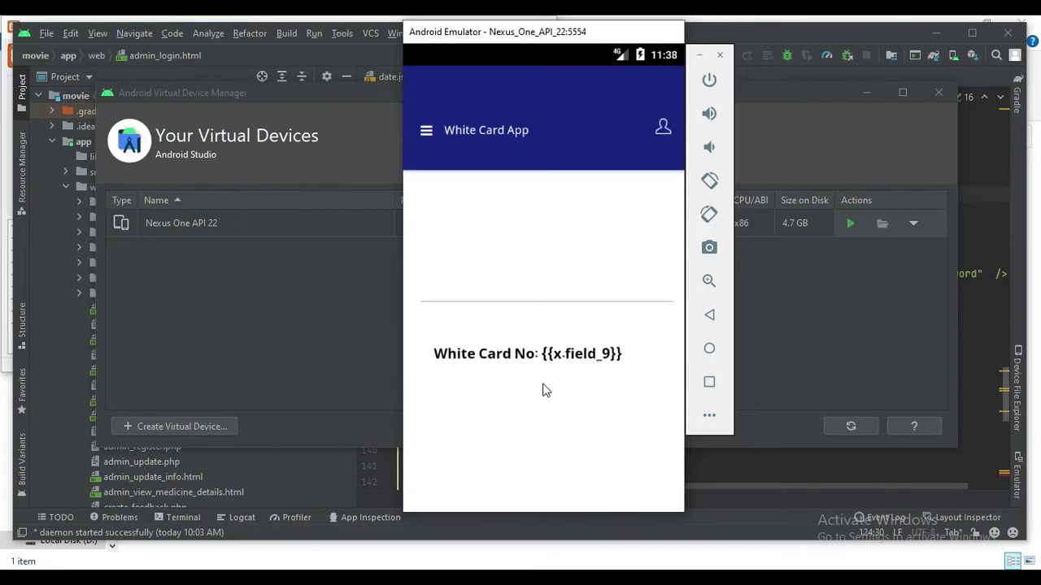
{"action": "scroll", "coordinate": [565, 372], "scroll_direction": "down", "scroll_amount": 2}
{"action": "scroll", "coordinate": [565, 372], "scroll_direction": "down", "scroll_amount": 5}
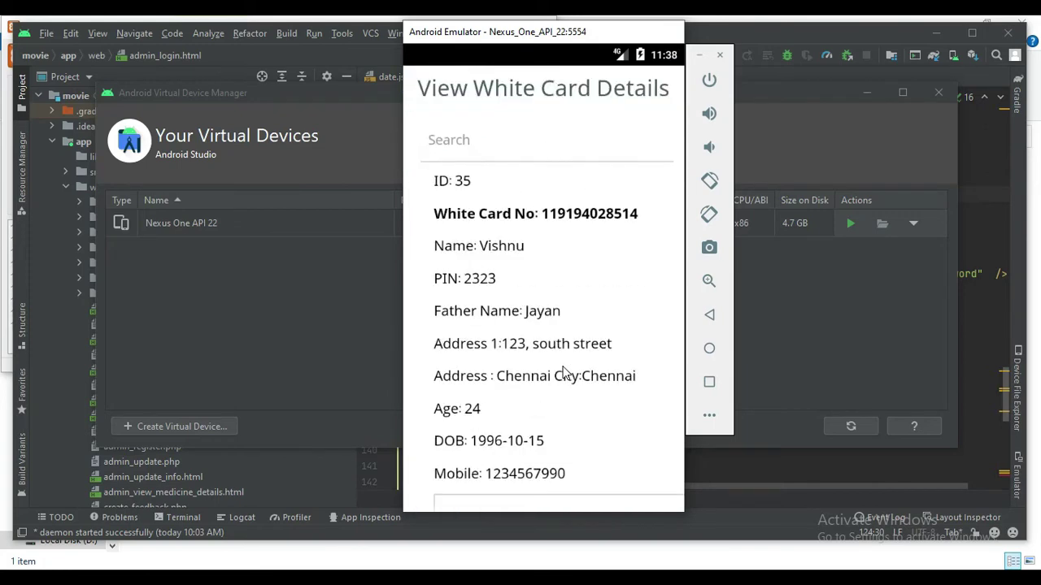
{"action": "scroll", "coordinate": [565, 372], "scroll_direction": "down", "scroll_amount": 3}
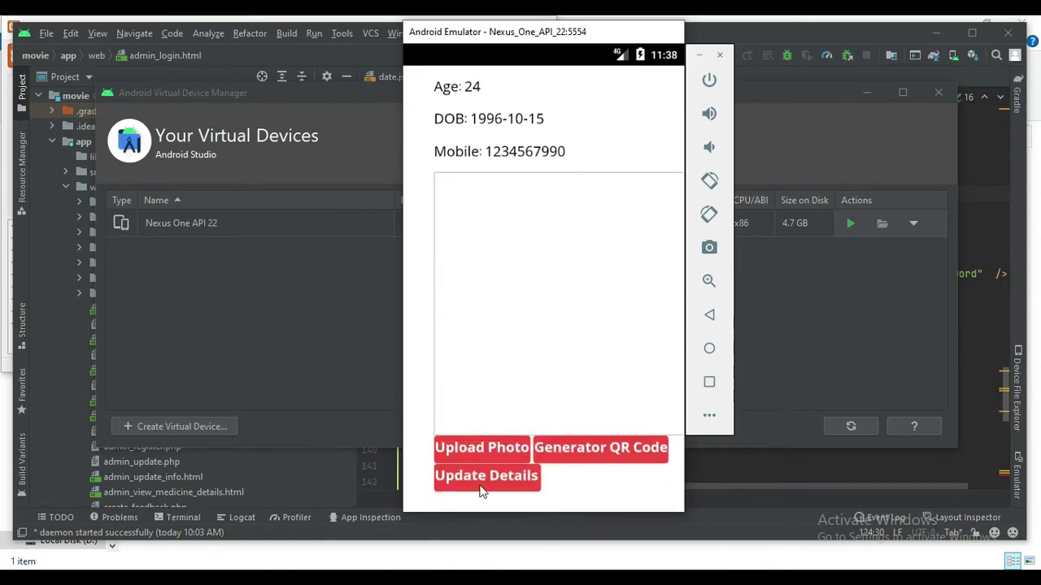
{"action": "left_click", "coordinate": [480, 491]}
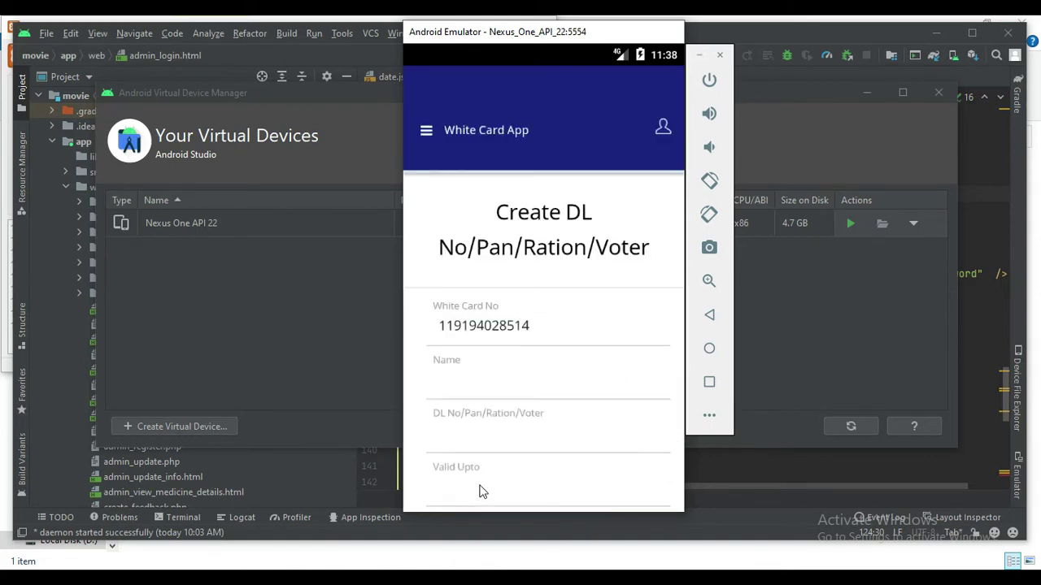
Fill in the holder's name, document number, validity 2026 and address chennai.
{"action": "left_click", "coordinate": [548, 368]}
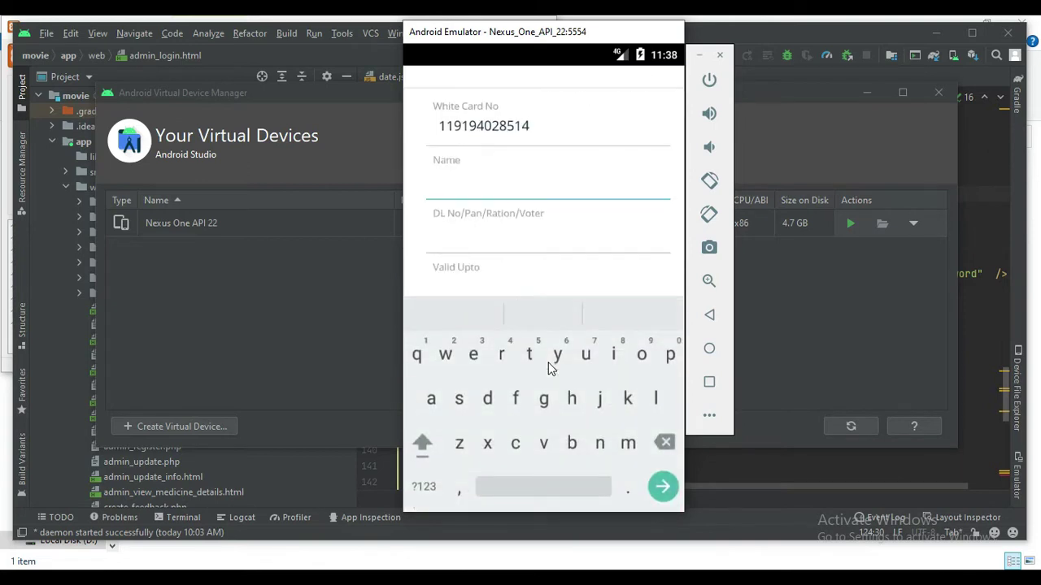
{"action": "type", "text": "shnu"}
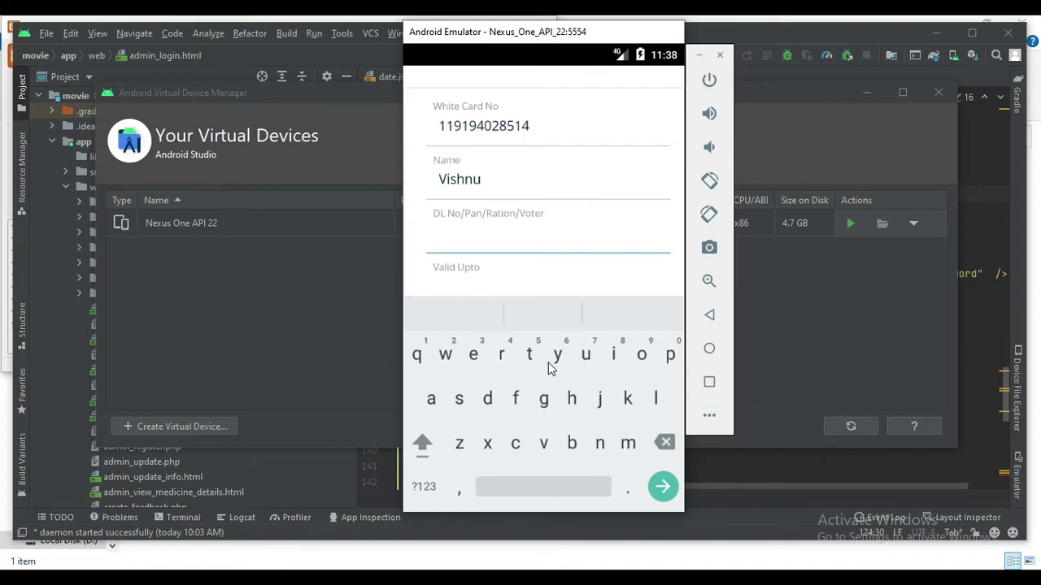
{"action": "type", "text": "3"}
{"action": "type", "text": "e"}
{"action": "type", "text": "345"}
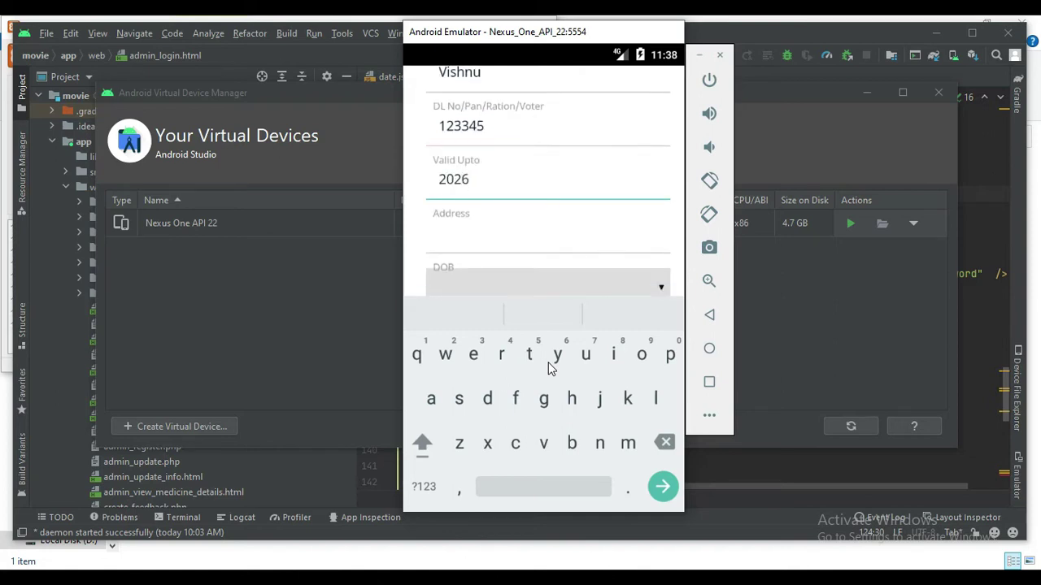
{"action": "type", "text": "ennai"}
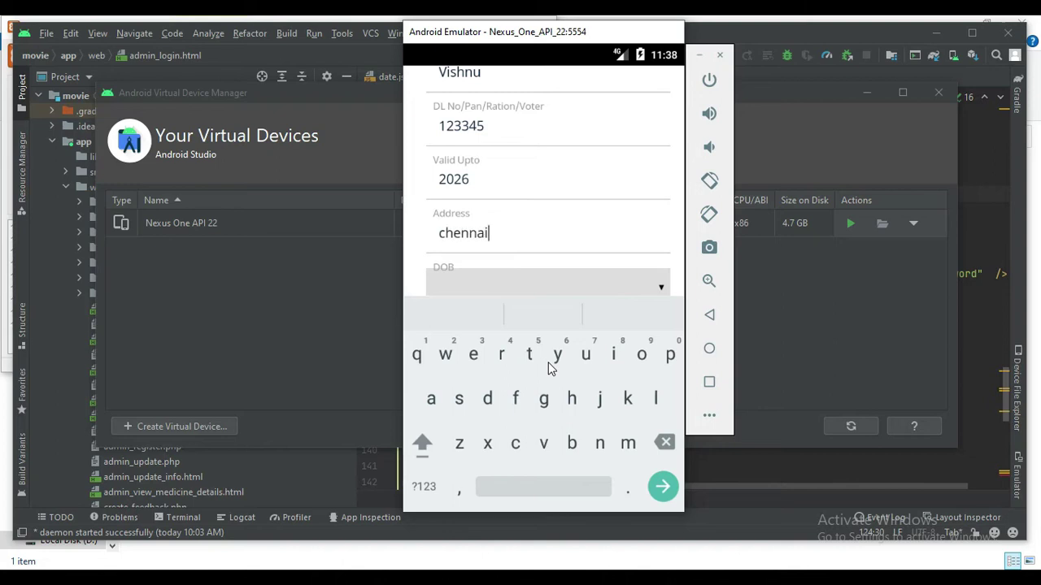
{"action": "key", "text": "Return"}
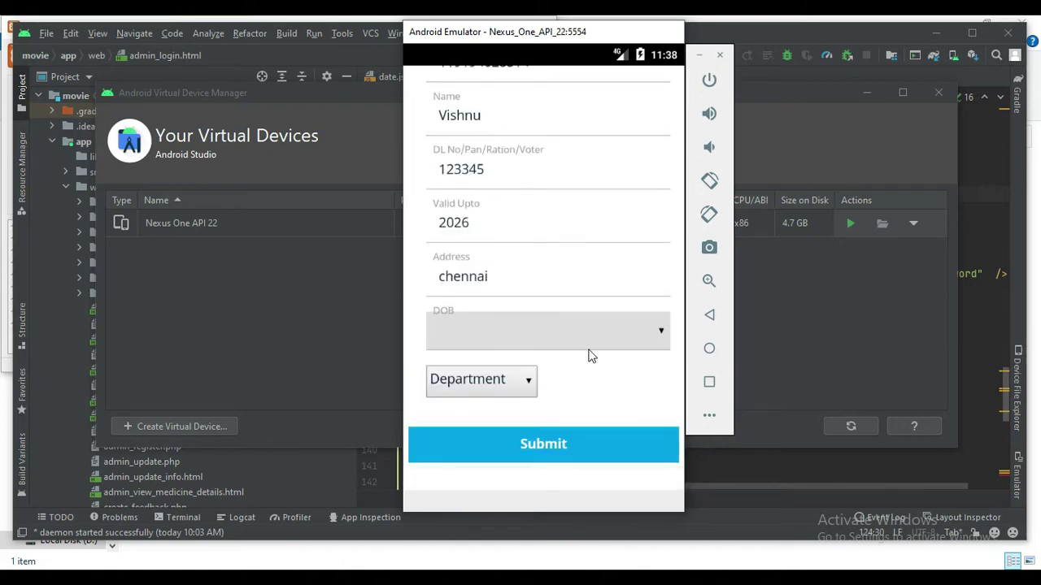
Set DOB to 10/15/2021, choose the IT Return/PAN department, and submit the form.
{"action": "left_click", "coordinate": [627, 318]}
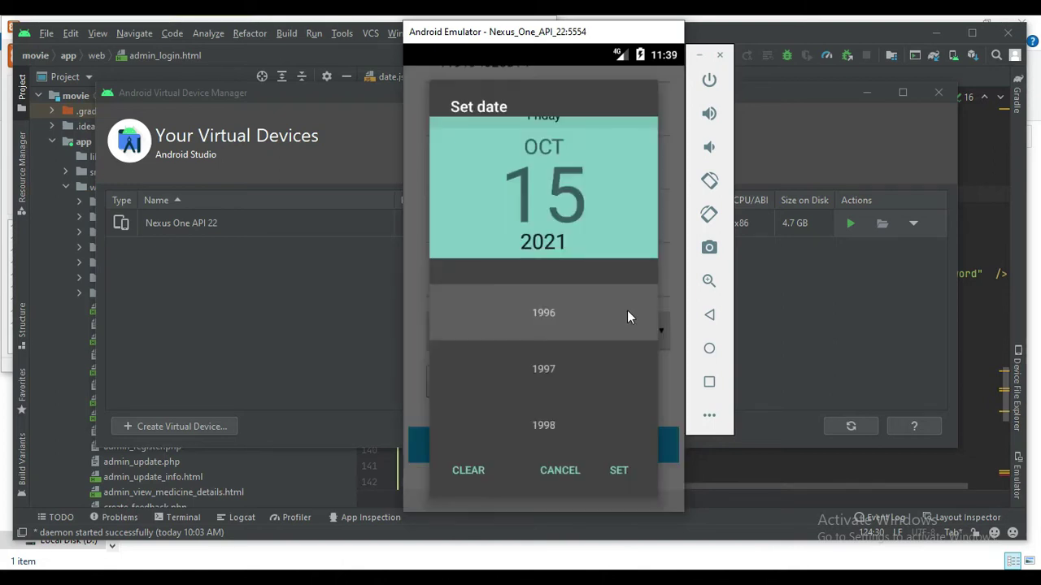
{"action": "left_click", "coordinate": [622, 472]}
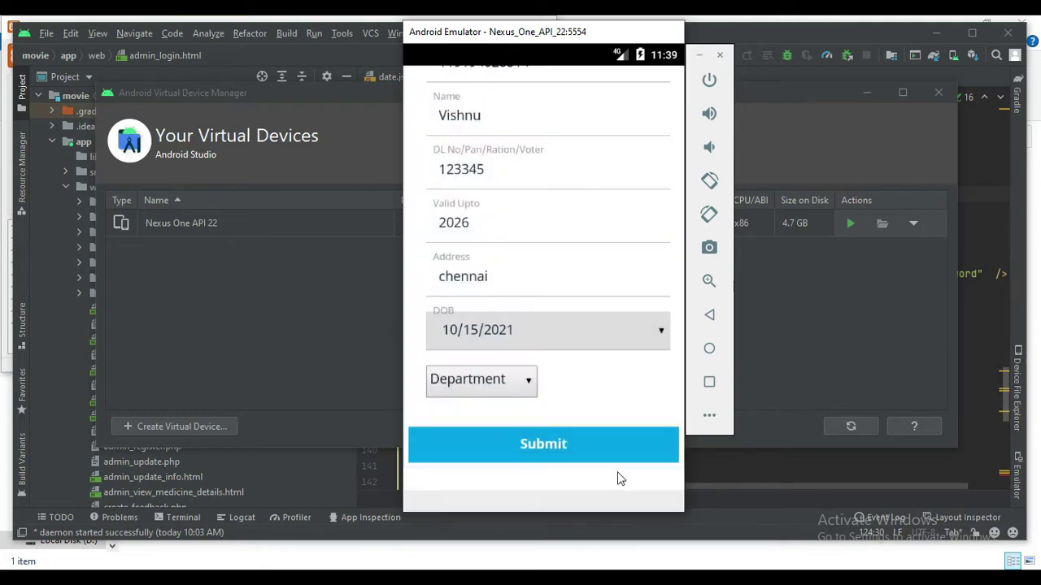
{"action": "left_click", "coordinate": [507, 392]}
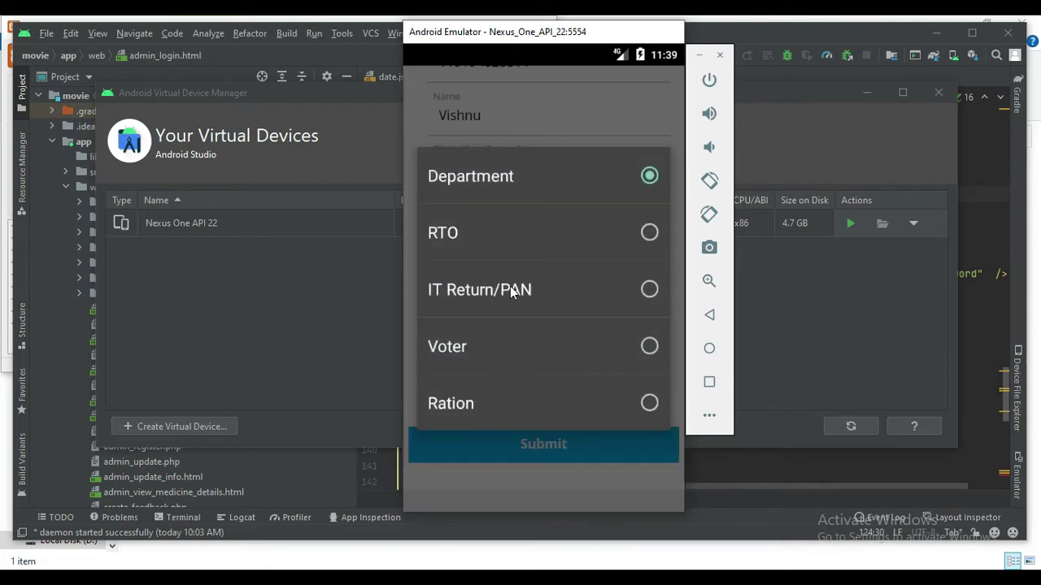
{"action": "left_click", "coordinate": [641, 290]}
{"action": "left_click", "coordinate": [556, 460]}
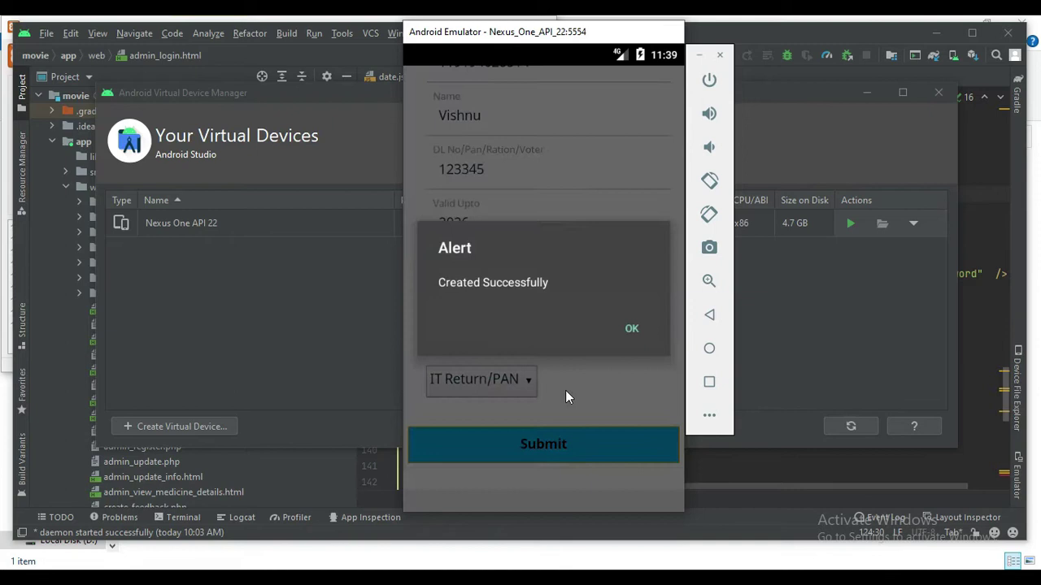
Dismiss the Created Successfully alert and return through the navigation menu to the admin home screen.
{"action": "left_click", "coordinate": [631, 329]}
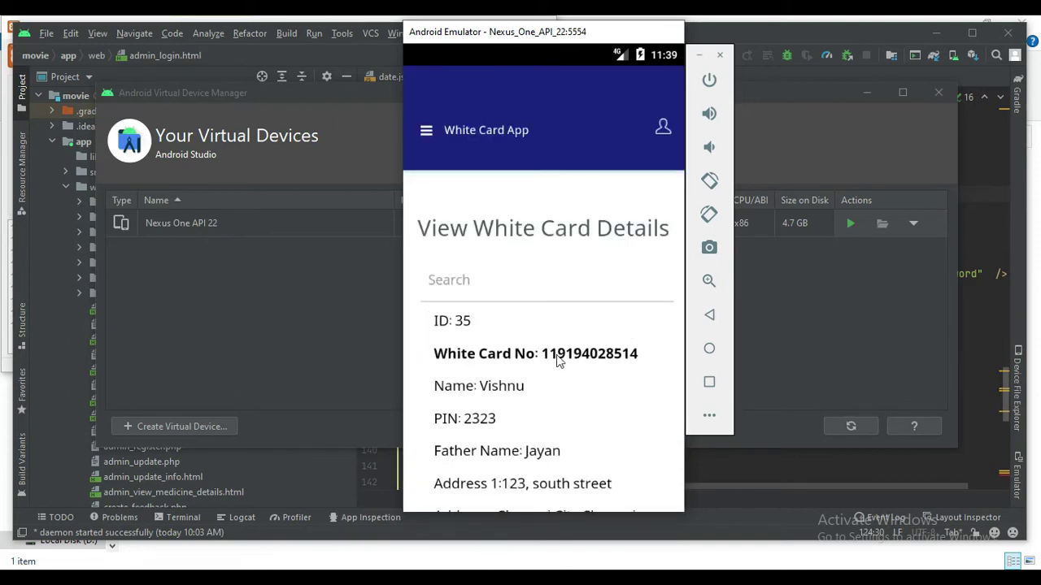
{"action": "scroll", "coordinate": [518, 439], "scroll_direction": "down", "scroll_amount": 3}
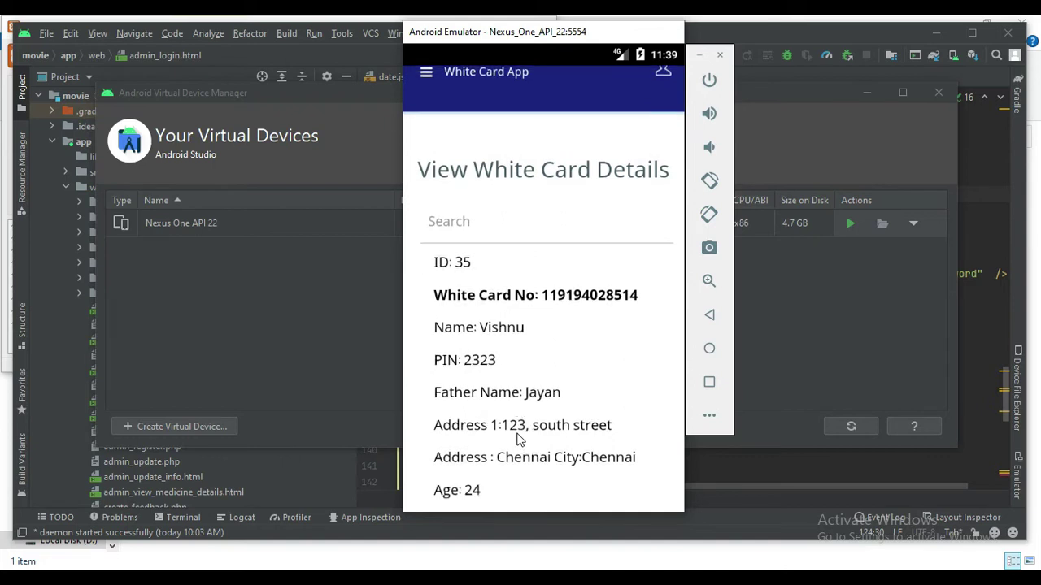
{"action": "scroll", "coordinate": [518, 439], "scroll_direction": "down", "scroll_amount": 3}
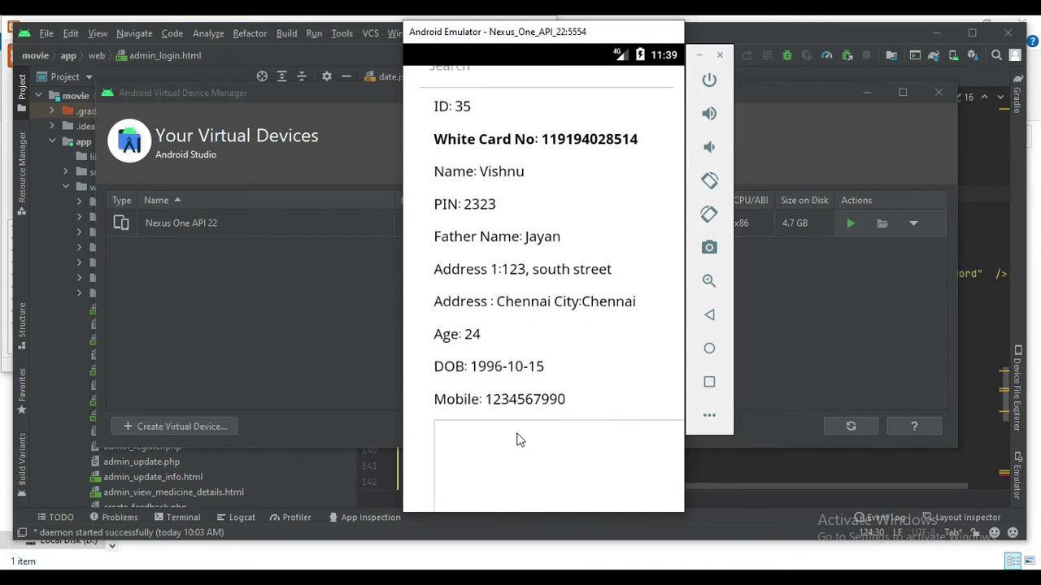
{"action": "scroll", "coordinate": [518, 439], "scroll_direction": "up", "scroll_amount": 2}
{"action": "scroll", "coordinate": [518, 439], "scroll_direction": "up", "scroll_amount": 3}
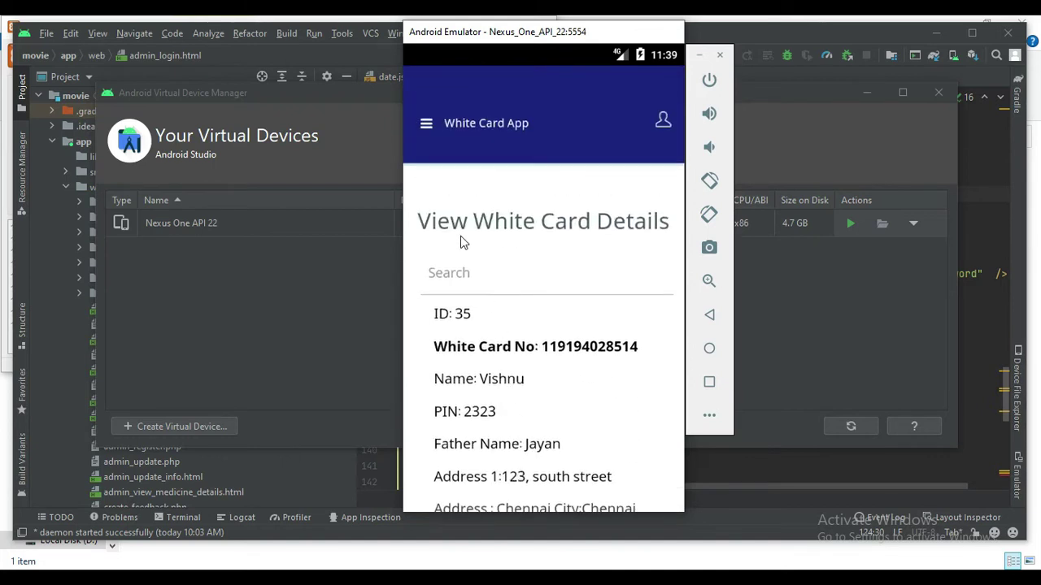
{"action": "left_click", "coordinate": [426, 128]}
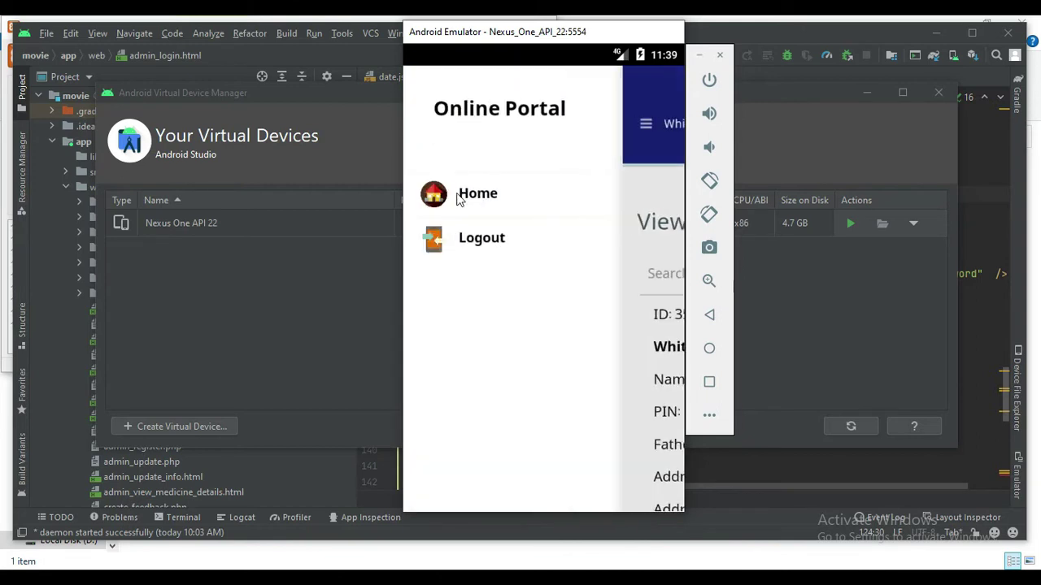
{"action": "left_click", "coordinate": [456, 200]}
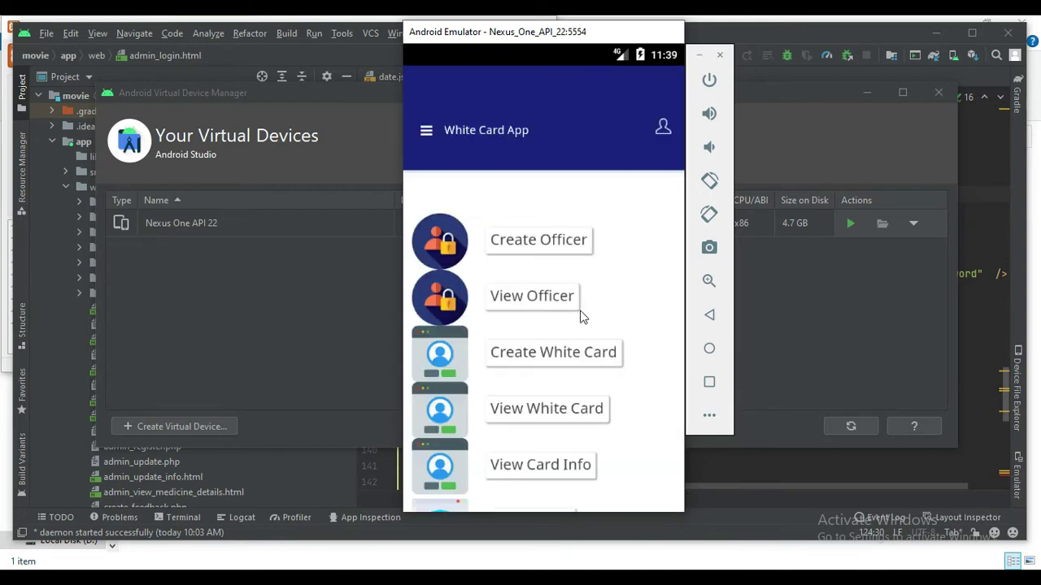
{"action": "scroll", "coordinate": [580, 314], "scroll_direction": "down", "scroll_amount": 2}
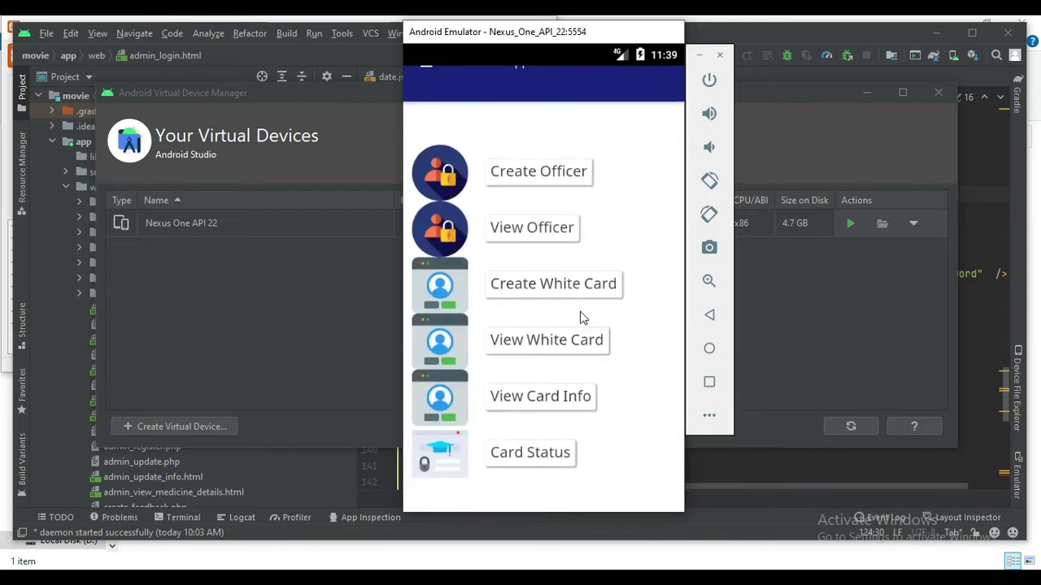
Open View Card Info filtered to IT Return/PAN and scroll to card 39's update buttons.
{"action": "left_click", "coordinate": [567, 399]}
{"action": "left_click", "coordinate": [512, 328]}
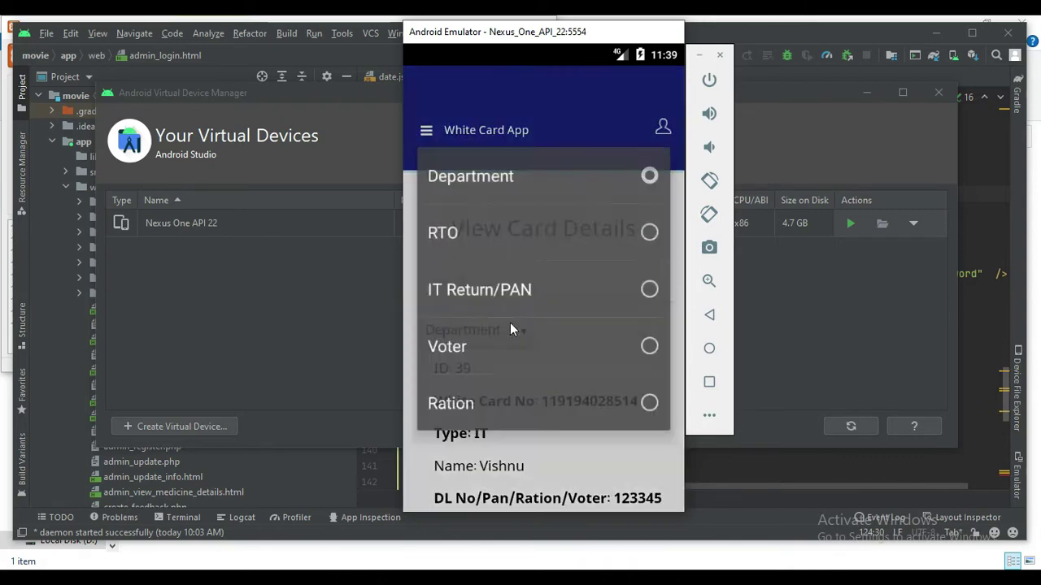
{"action": "left_click", "coordinate": [520, 277]}
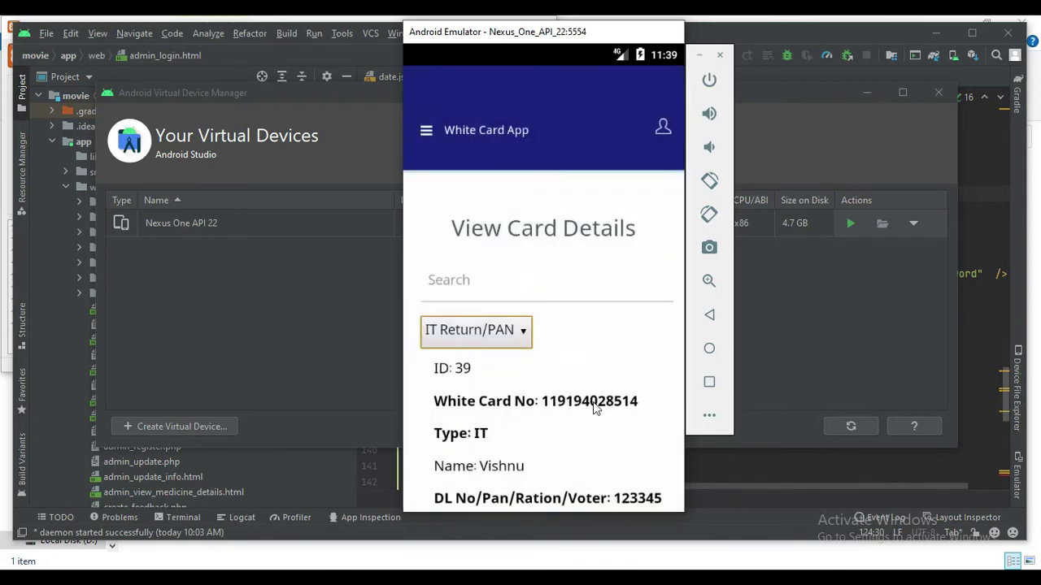
{"action": "scroll", "coordinate": [592, 407], "scroll_direction": "down", "scroll_amount": 1}
{"action": "scroll", "coordinate": [539, 403], "scroll_direction": "down", "scroll_amount": 2}
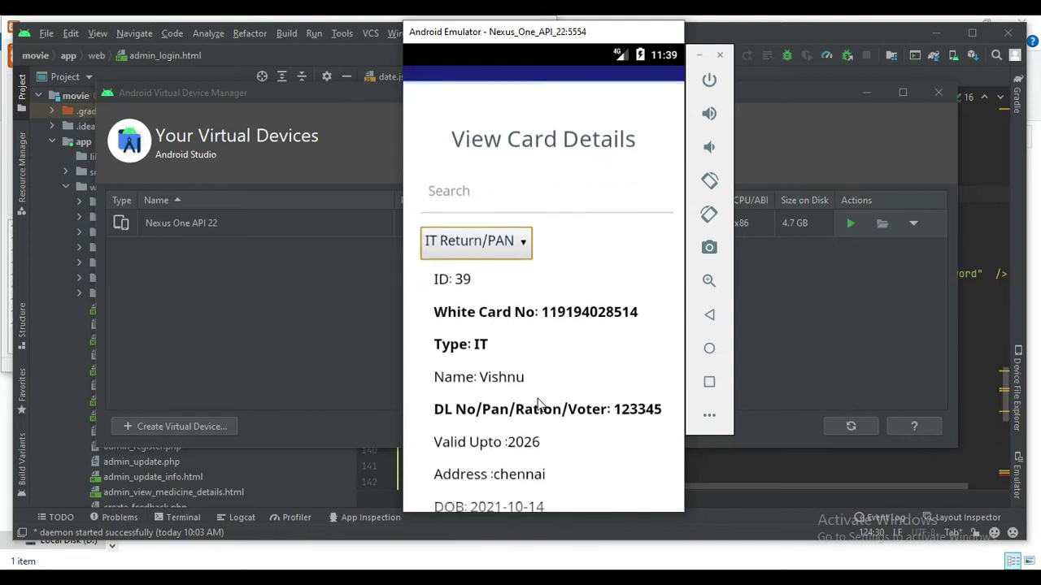
{"action": "scroll", "coordinate": [536, 405], "scroll_direction": "down", "scroll_amount": 3}
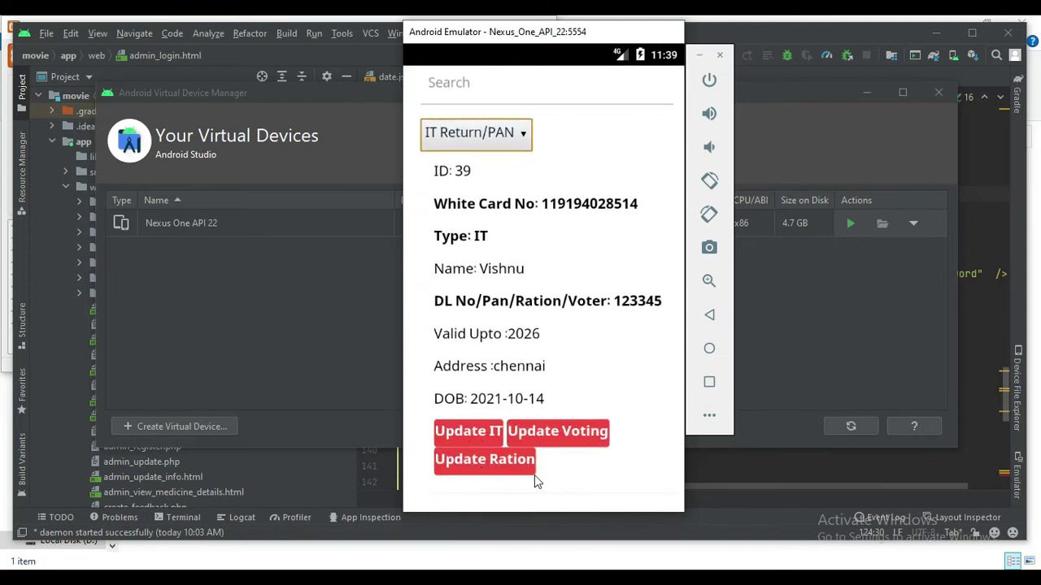
Submit an IT return update for card 39 with assessment year 2022 and status Payed.
{"action": "left_click", "coordinate": [482, 431]}
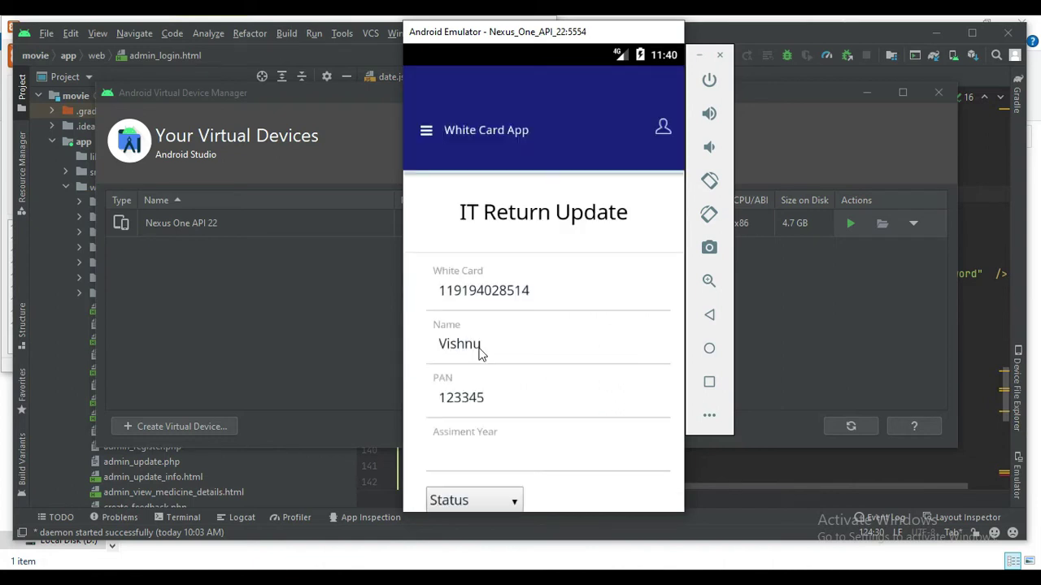
{"action": "scroll", "coordinate": [479, 351], "scroll_direction": "down", "scroll_amount": 1}
{"action": "left_click", "coordinate": [478, 416]}
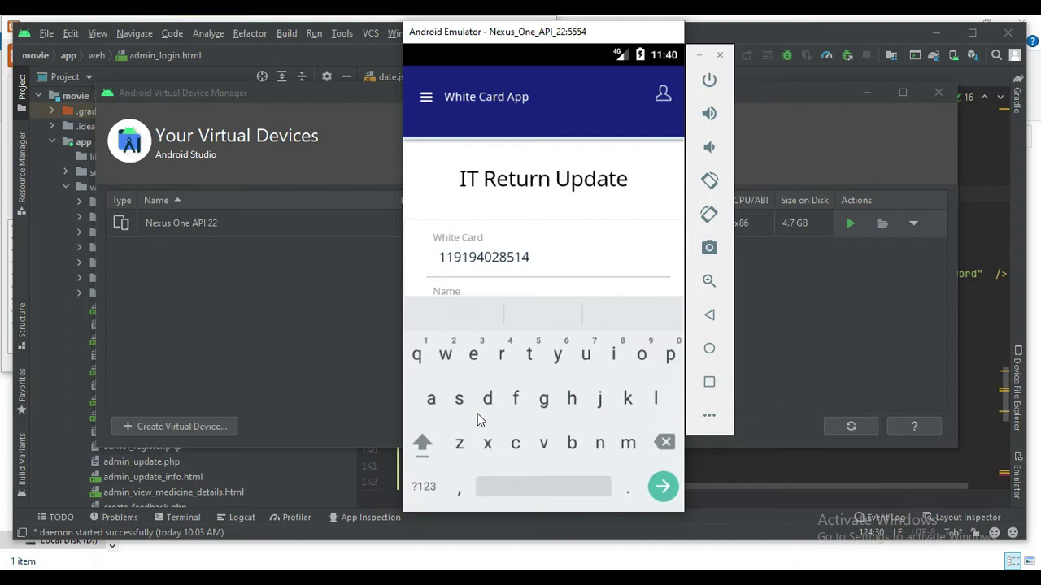
{"action": "type", "text": "20"}
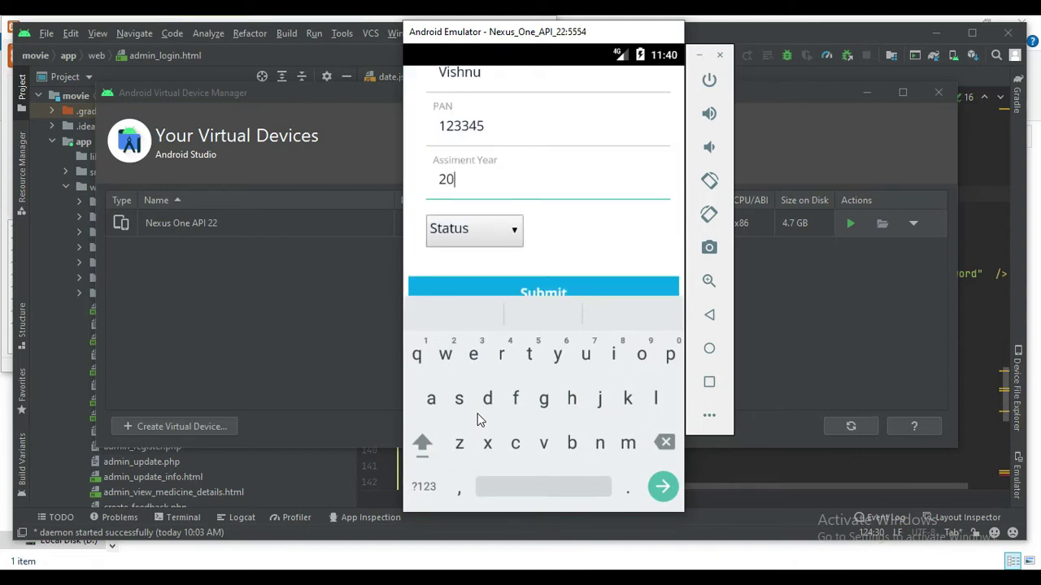
{"action": "type", "text": "22"}
{"action": "left_click", "coordinate": [490, 237]}
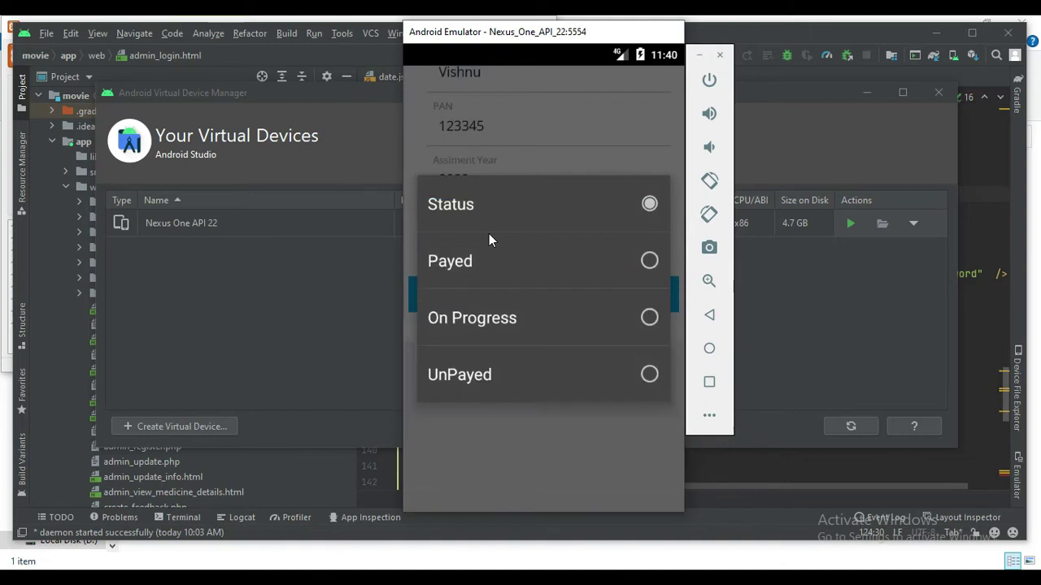
{"action": "left_click", "coordinate": [509, 273]}
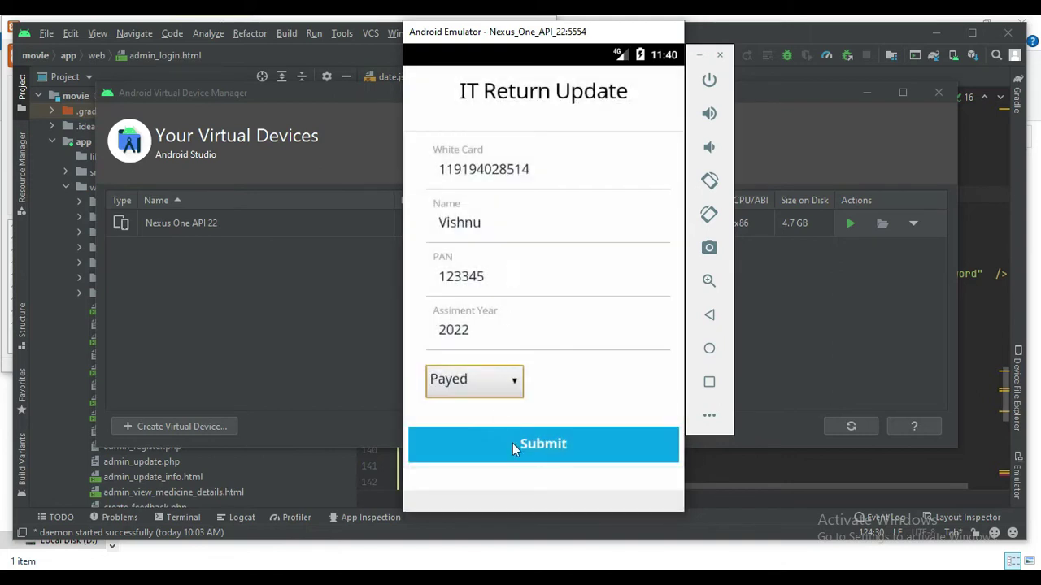
{"action": "left_click", "coordinate": [512, 444]}
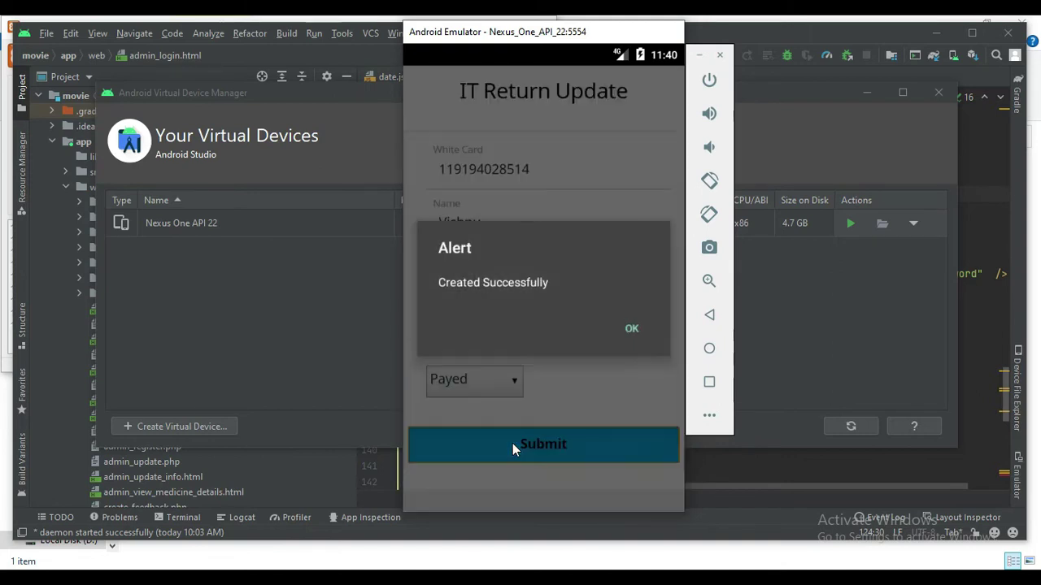
{"action": "left_click", "coordinate": [631, 327]}
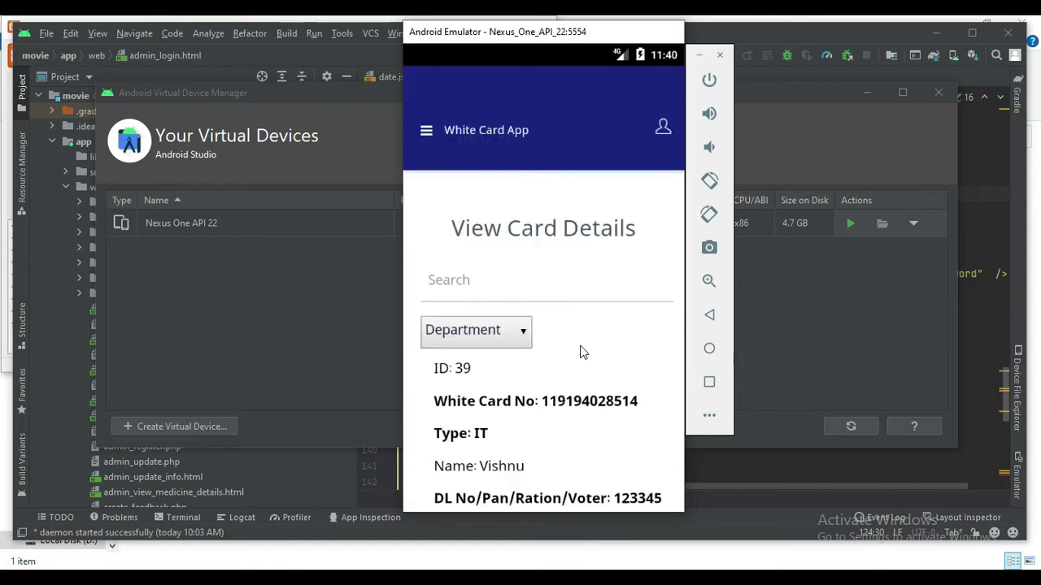
{"action": "scroll", "coordinate": [576, 353], "scroll_direction": "down", "scroll_amount": 5}
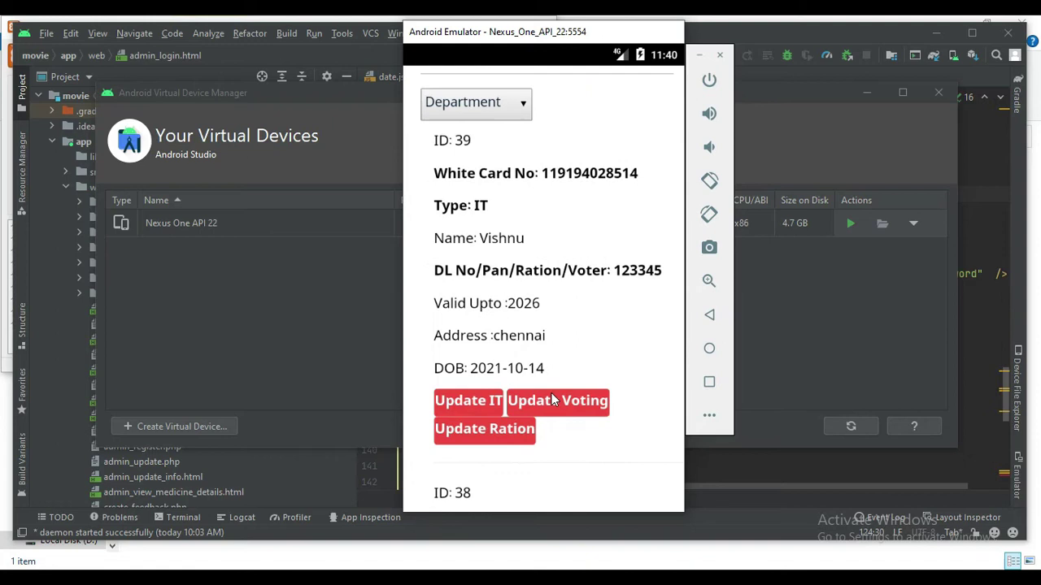
Submit a voter update for card 39 with year 2023 and status Active.
{"action": "left_click", "coordinate": [553, 399]}
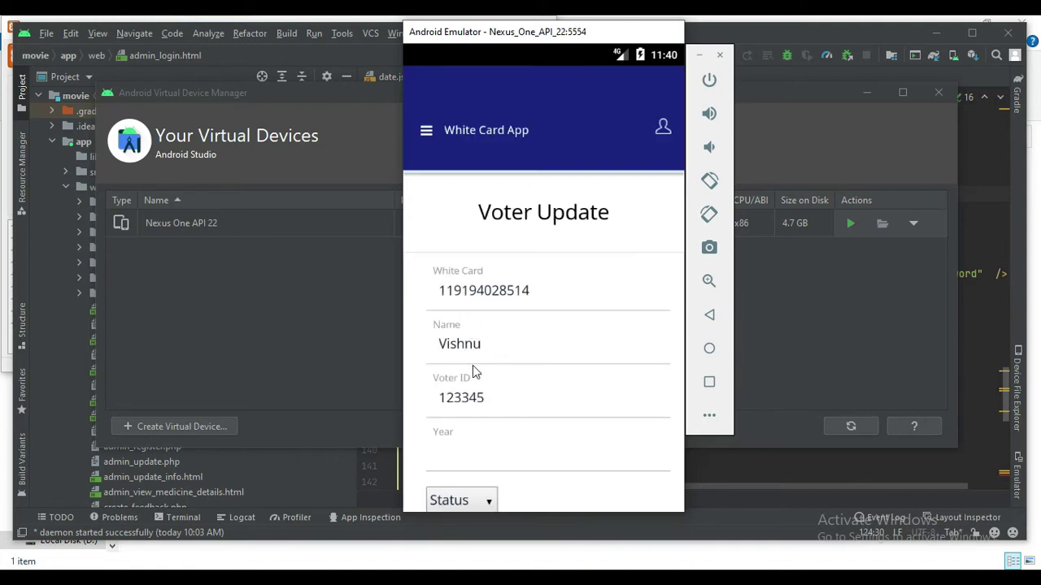
{"action": "left_click", "coordinate": [474, 432]}
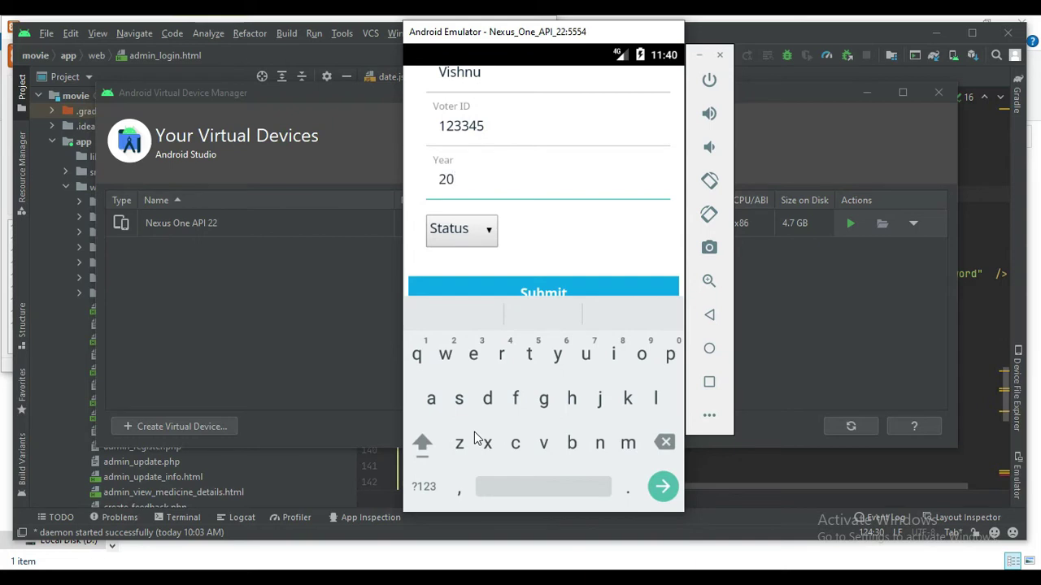
{"action": "key", "text": "Tab"}
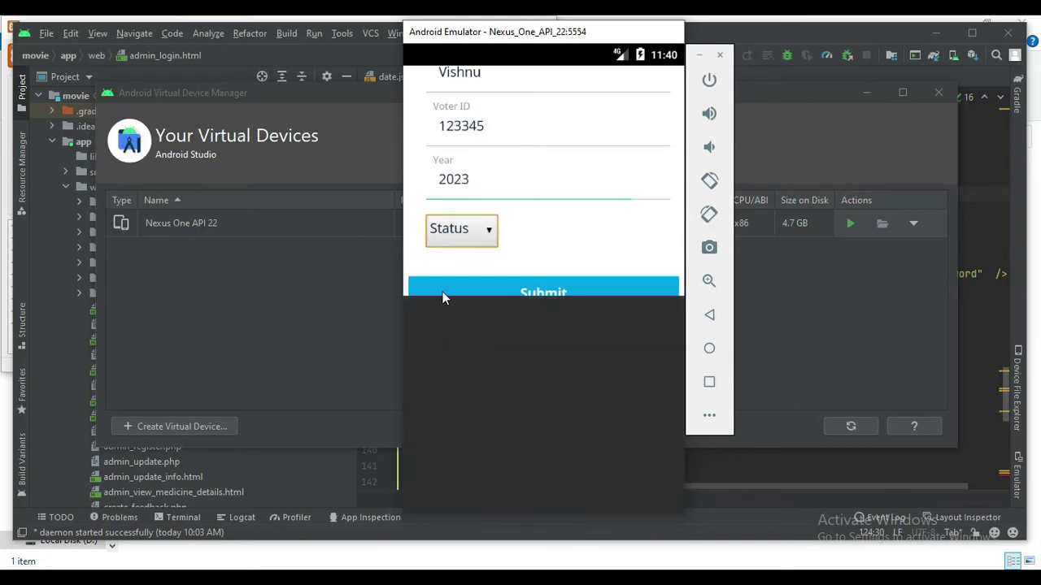
{"action": "left_click", "coordinate": [482, 390]}
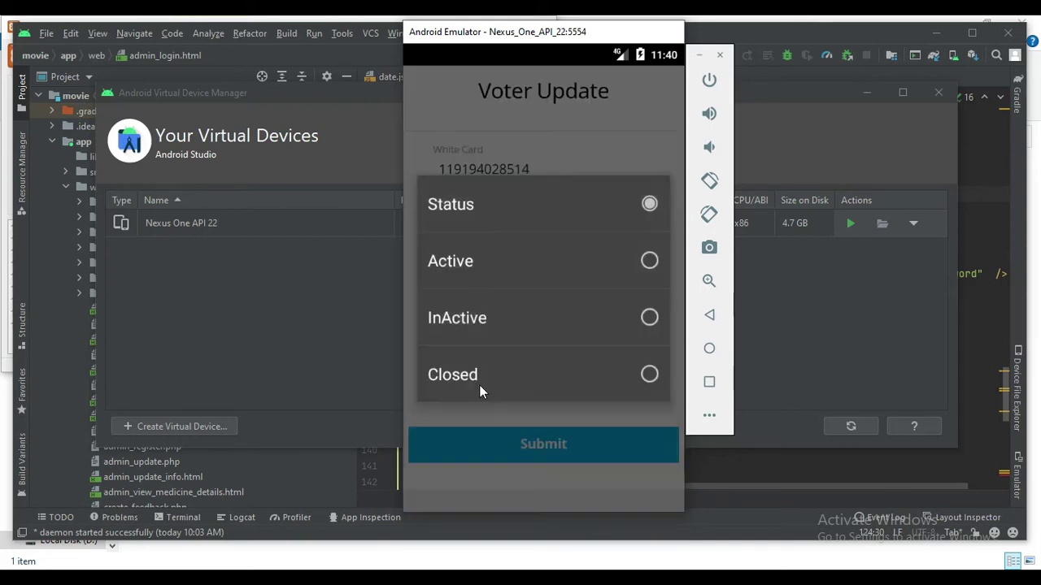
{"action": "left_click", "coordinate": [500, 275]}
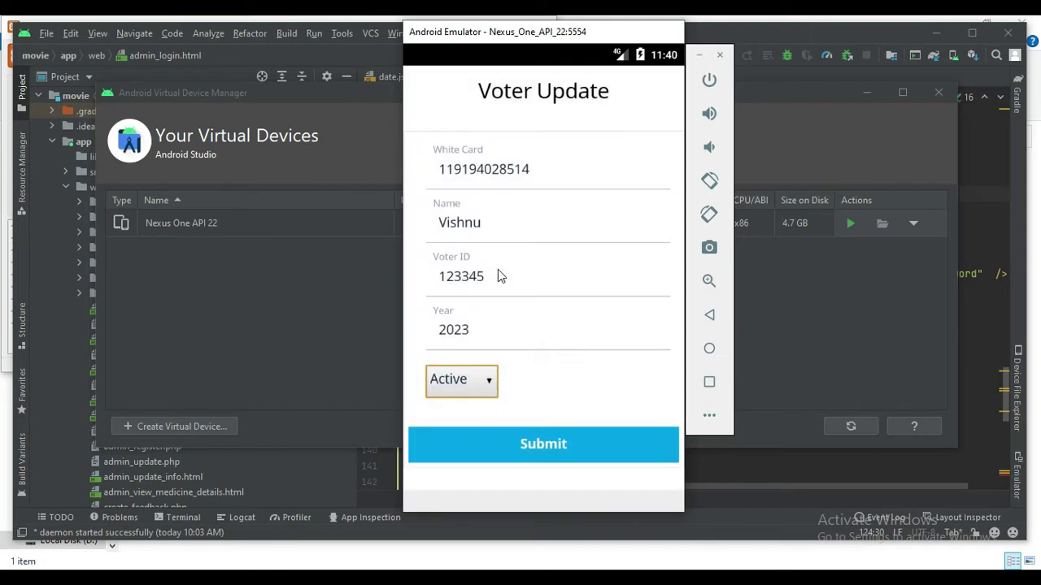
{"action": "left_click", "coordinate": [521, 452]}
{"action": "left_click", "coordinate": [632, 329]}
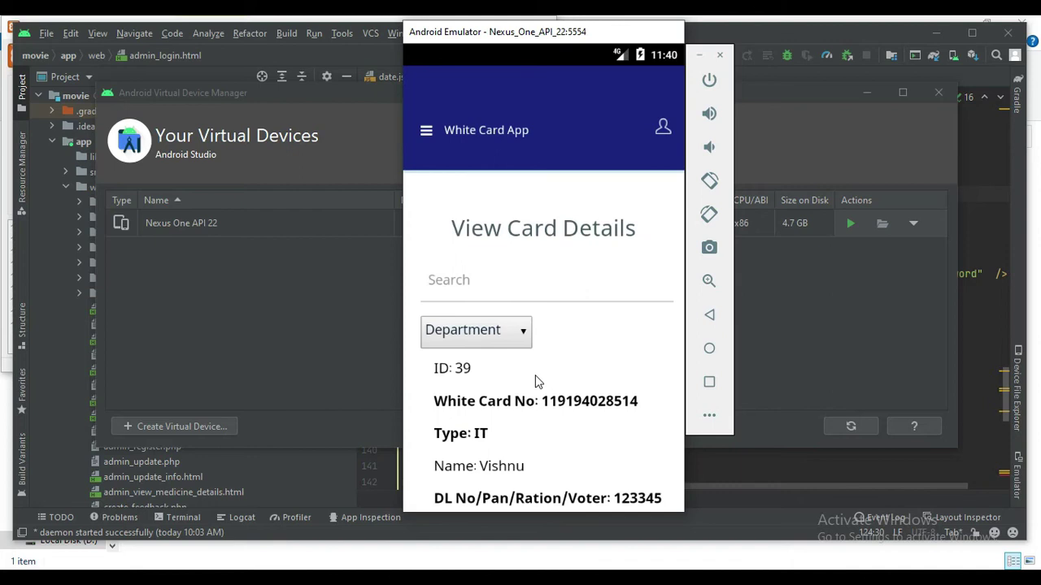
Submit a ration update for card 39 with year 2024 and status Active, then dismiss the alert.
{"action": "scroll", "coordinate": [535, 382], "scroll_direction": "down", "scroll_amount": 5}
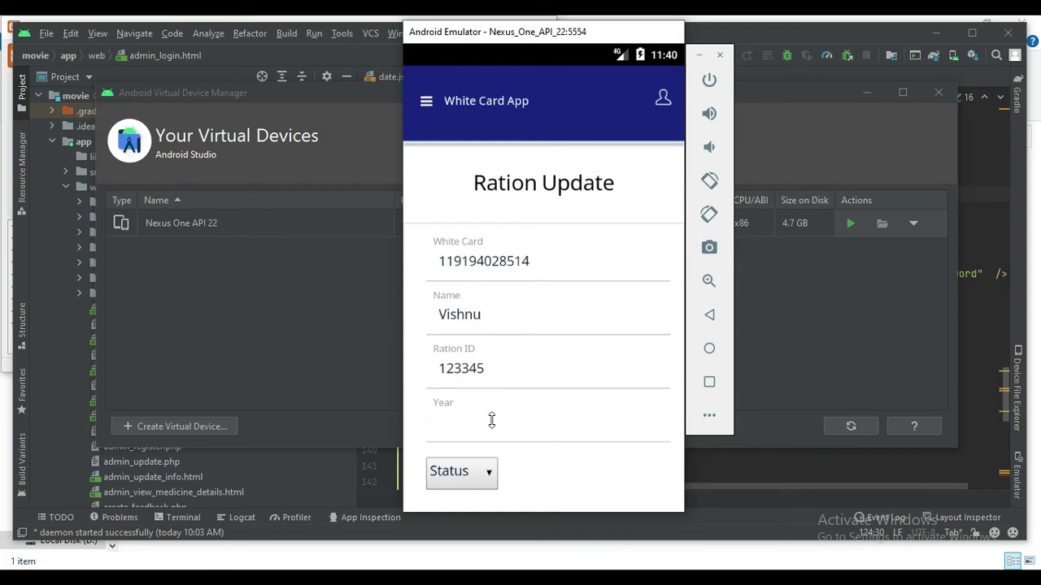
{"action": "left_click", "coordinate": [492, 422]}
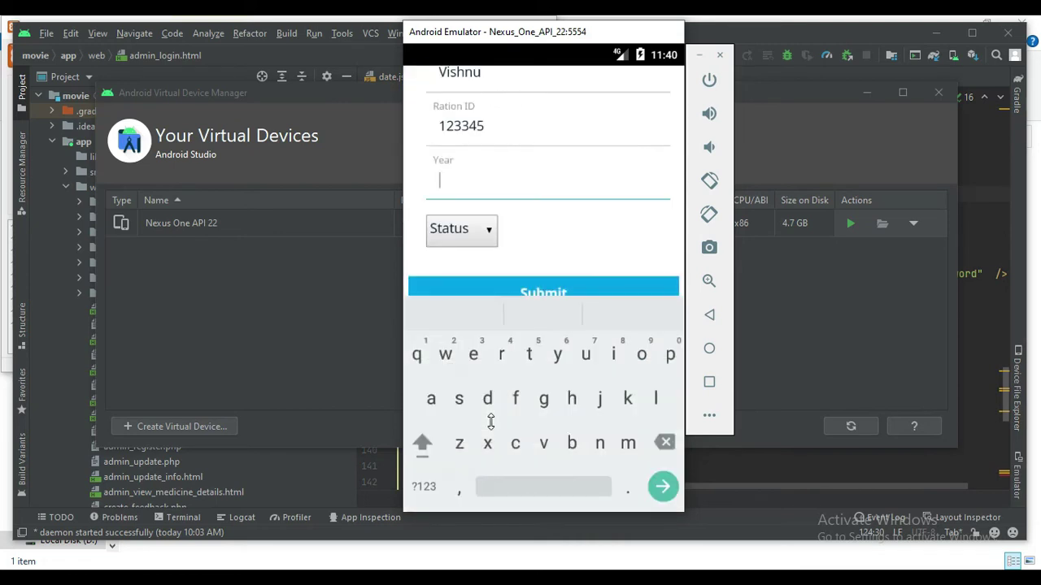
{"action": "type", "text": "2024"}
{"action": "left_click", "coordinate": [474, 228]}
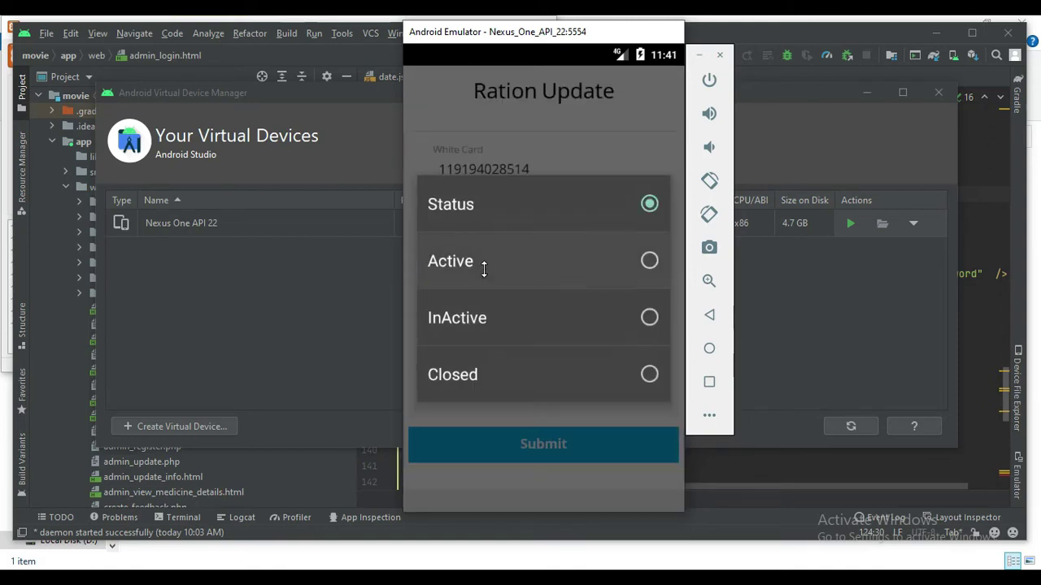
{"action": "left_click", "coordinate": [483, 269]}
{"action": "left_click", "coordinate": [542, 444]}
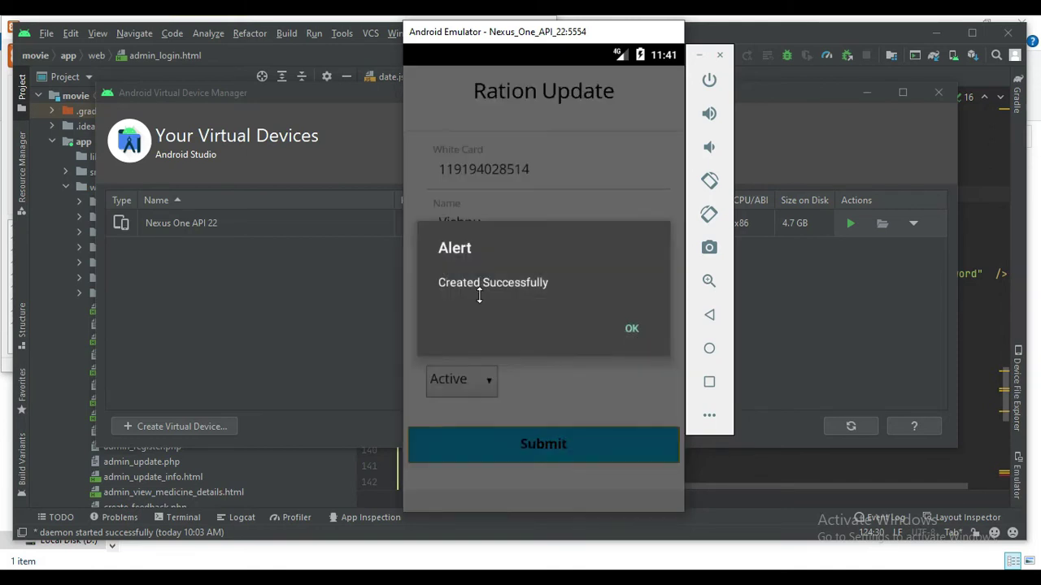
{"action": "left_click", "coordinate": [635, 331]}
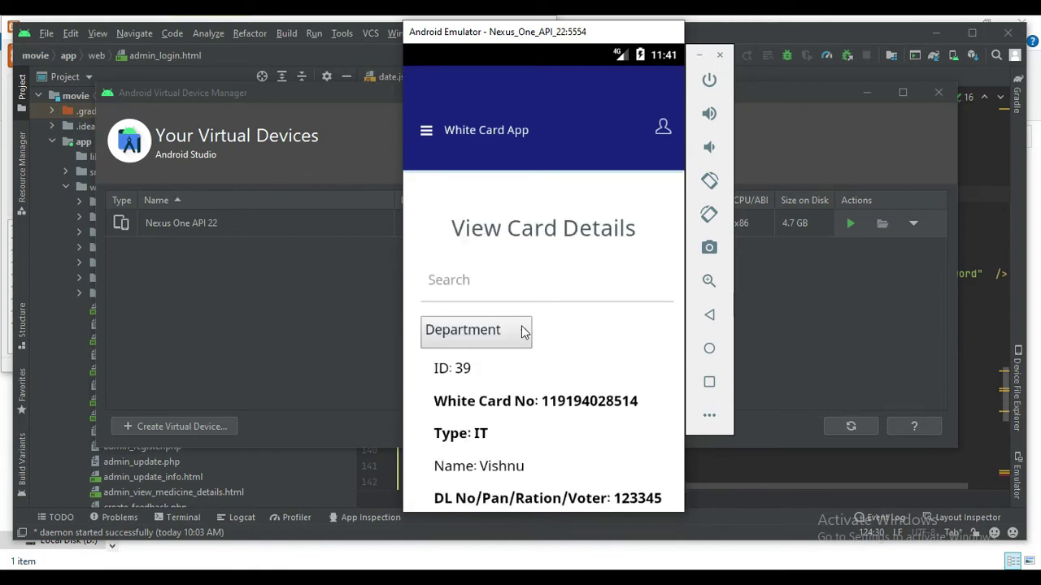
Filter card details to IT Return/PAN, then return through the navigation menu to the admin home screen.
{"action": "left_click", "coordinate": [523, 330]}
{"action": "left_click", "coordinate": [526, 298]}
{"action": "scroll", "coordinate": [567, 351], "scroll_direction": "down", "scroll_amount": 3}
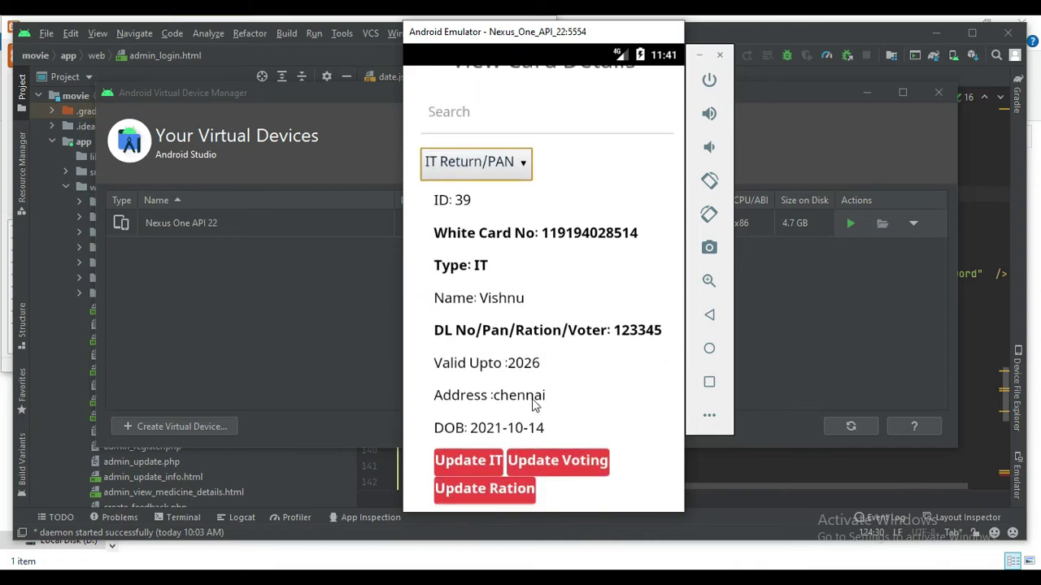
{"action": "scroll", "coordinate": [537, 382], "scroll_direction": "up", "scroll_amount": 3}
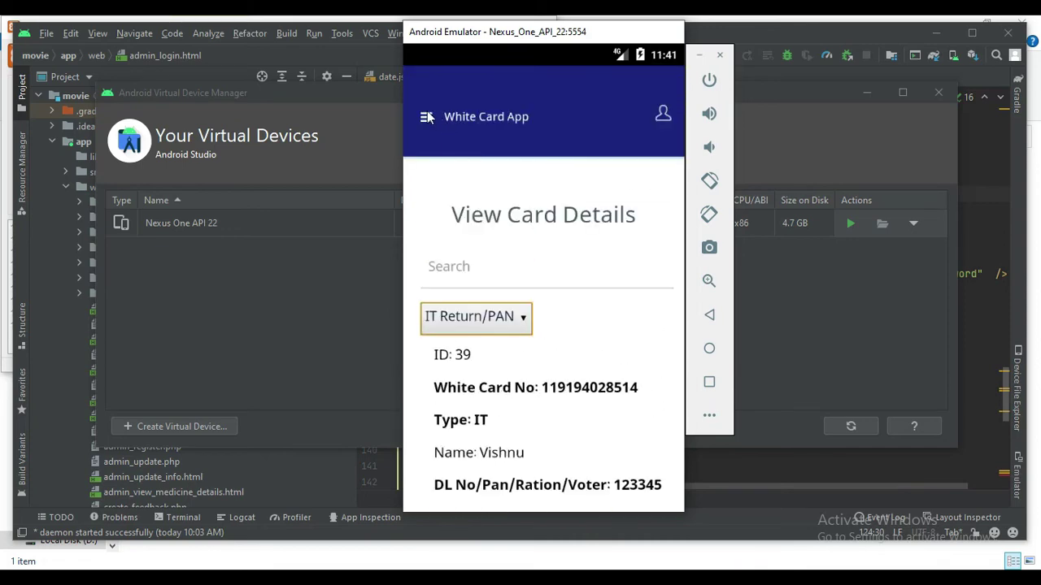
{"action": "left_click", "coordinate": [427, 116]}
{"action": "left_click", "coordinate": [456, 198]}
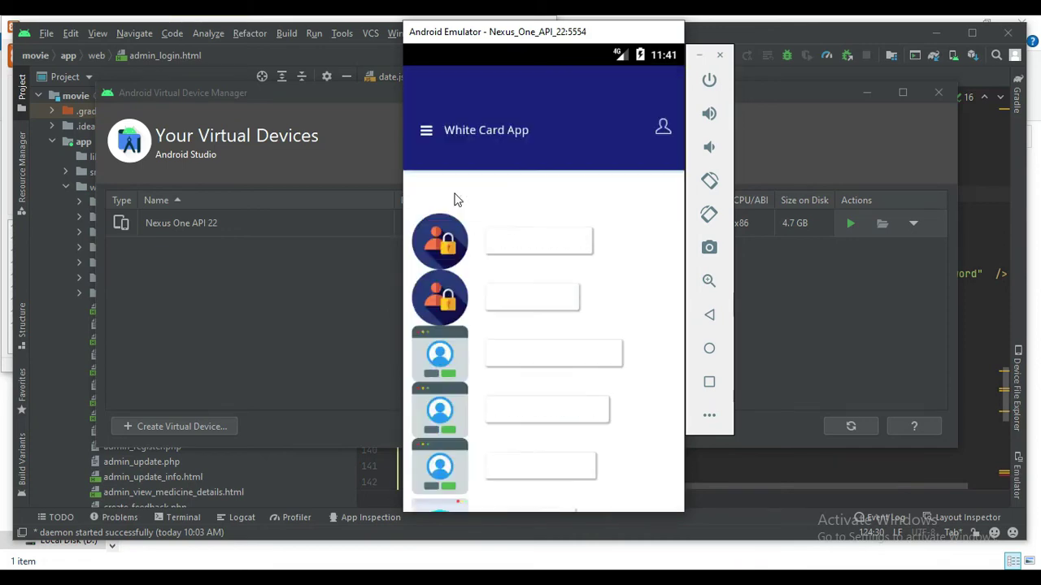
{"action": "scroll", "coordinate": [514, 350], "scroll_direction": "down", "scroll_amount": 2}
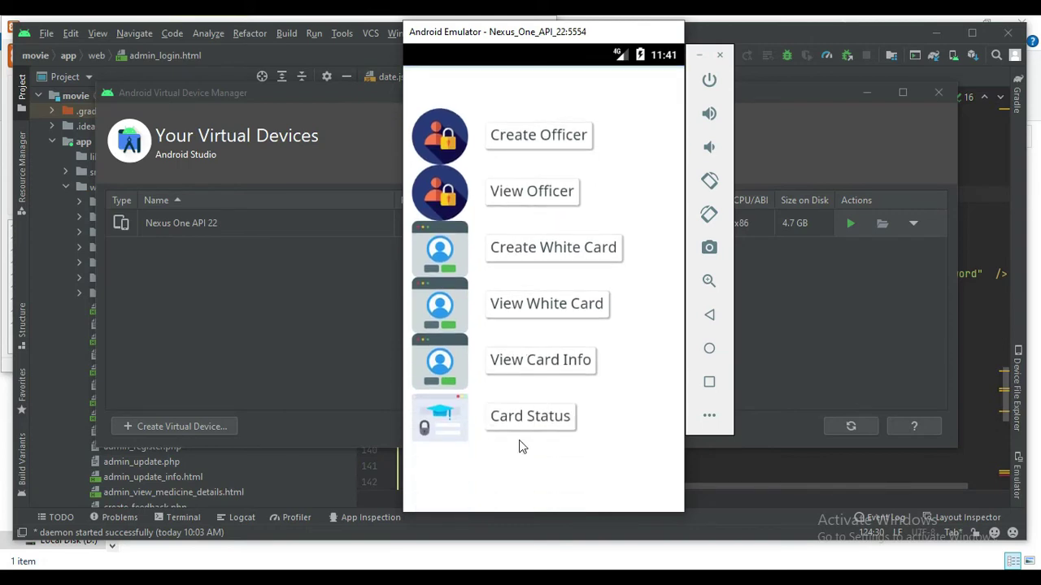
Open Card Status filtered to IT Return/PAN and search for a cardholder by name.
{"action": "left_click", "coordinate": [529, 433]}
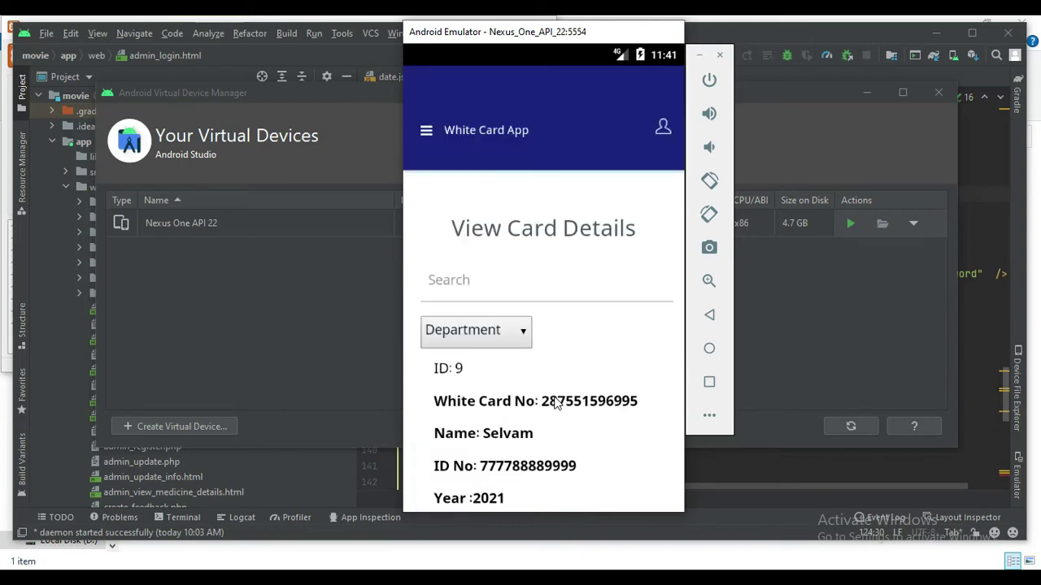
{"action": "left_click", "coordinate": [520, 334]}
{"action": "left_click", "coordinate": [519, 303]}
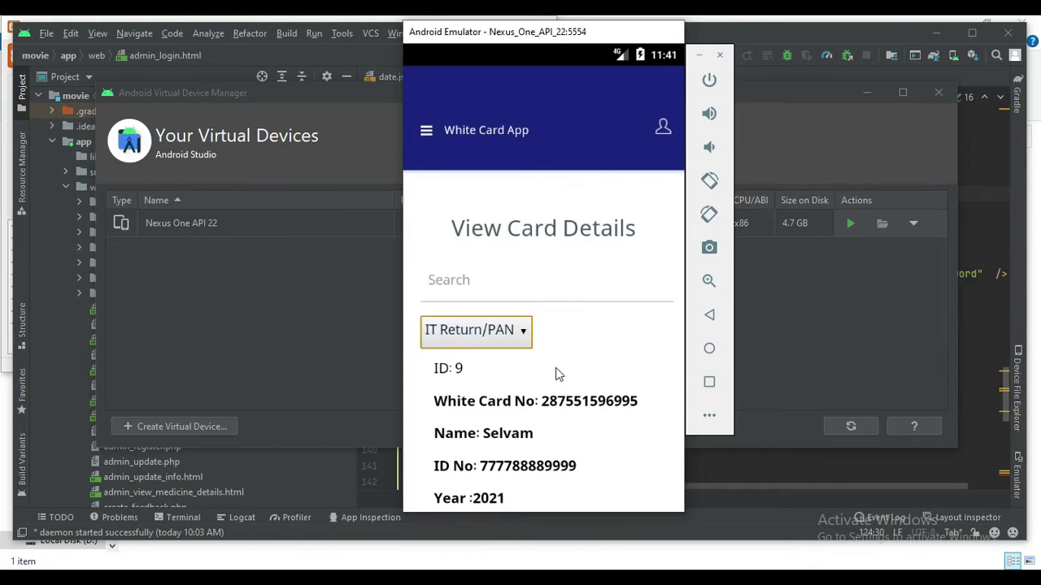
{"action": "scroll", "coordinate": [502, 382], "scroll_direction": "down", "scroll_amount": 5}
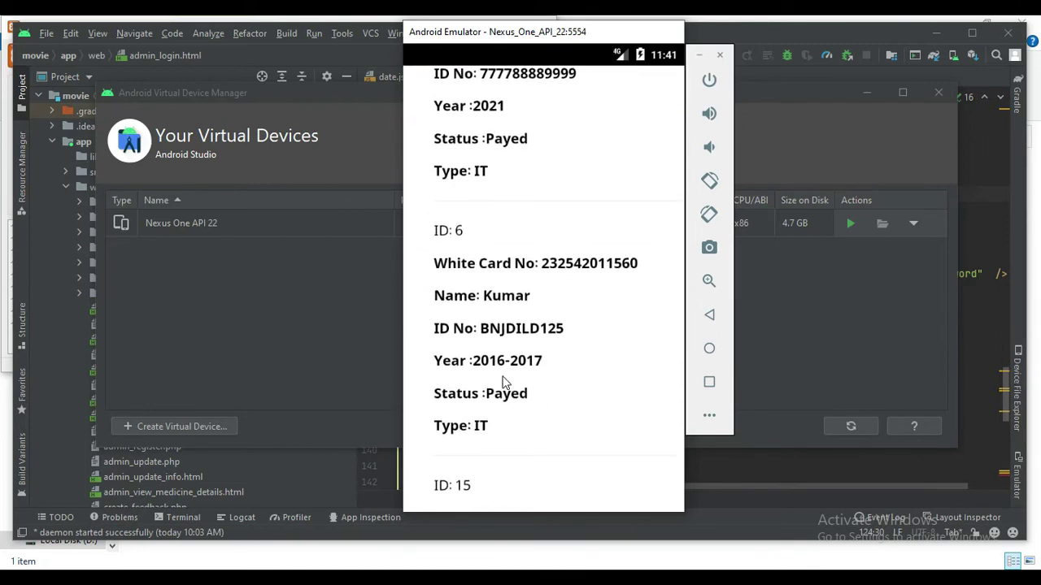
{"action": "scroll", "coordinate": [502, 383], "scroll_direction": "up", "scroll_amount": 4}
{"action": "scroll", "coordinate": [503, 383], "scroll_direction": "up", "scroll_amount": 1}
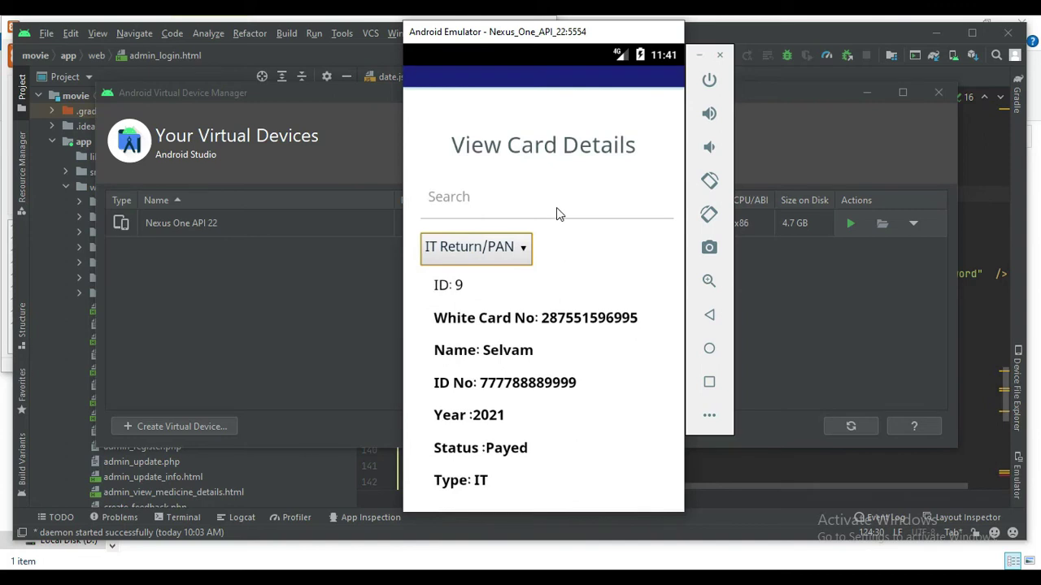
{"action": "left_click", "coordinate": [556, 207]}
{"action": "type", "text": "vis"}
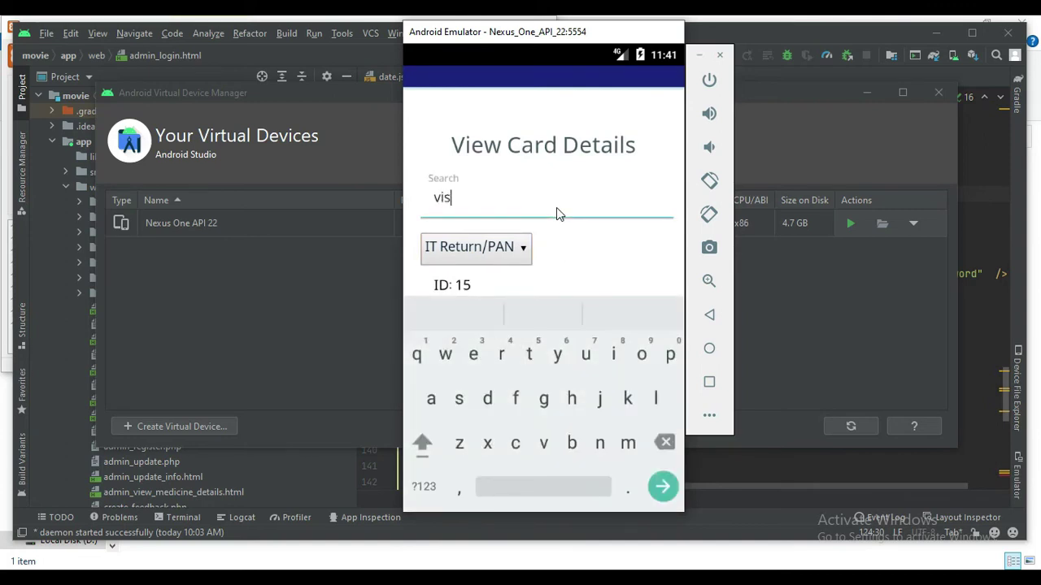
{"action": "left_click", "coordinate": [570, 278]}
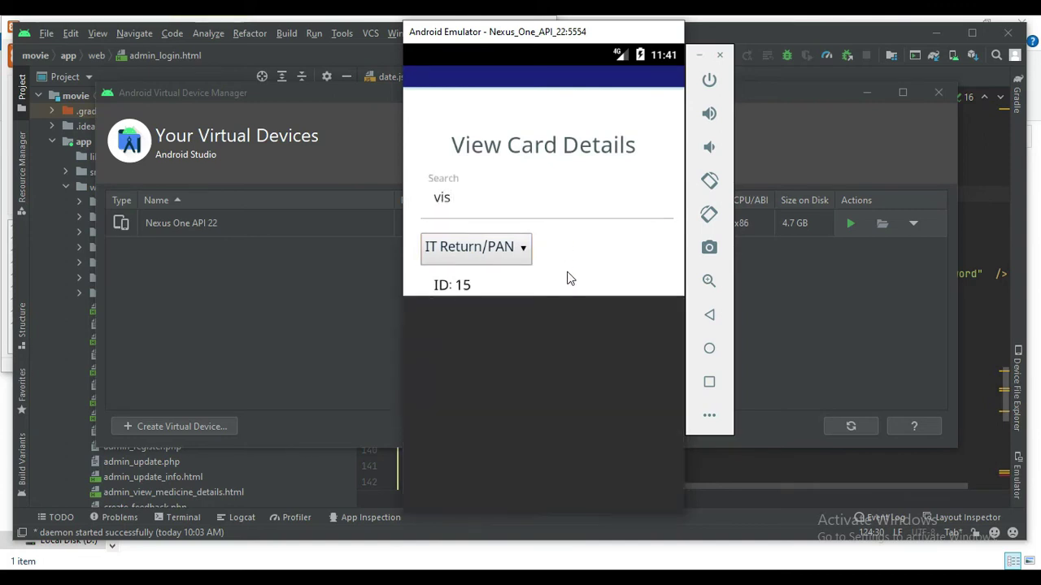
{"action": "scroll", "coordinate": [533, 400], "scroll_direction": "down", "scroll_amount": 1}
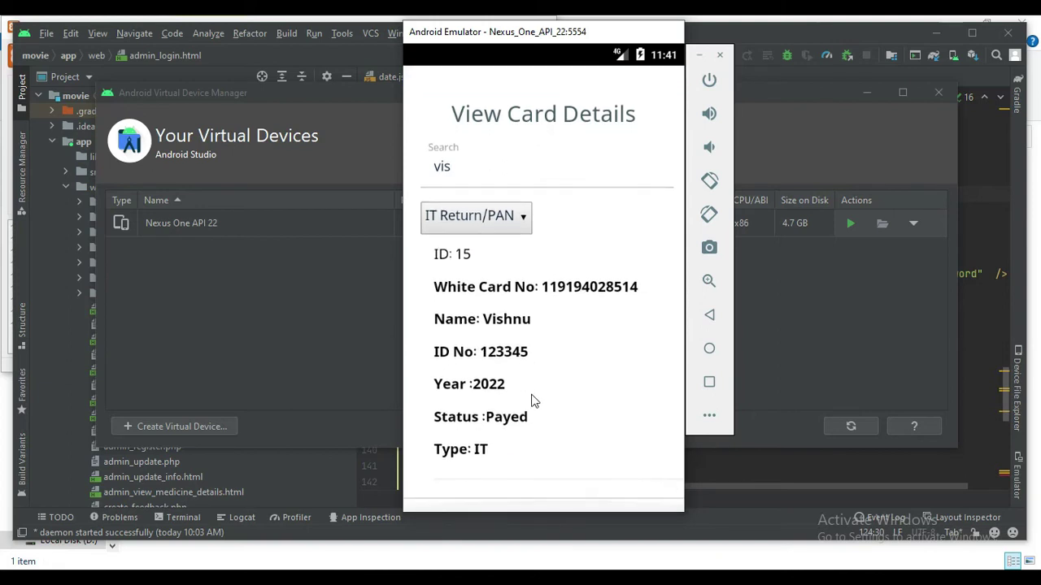
{"action": "scroll", "coordinate": [584, 348], "scroll_direction": "up", "scroll_amount": 3}
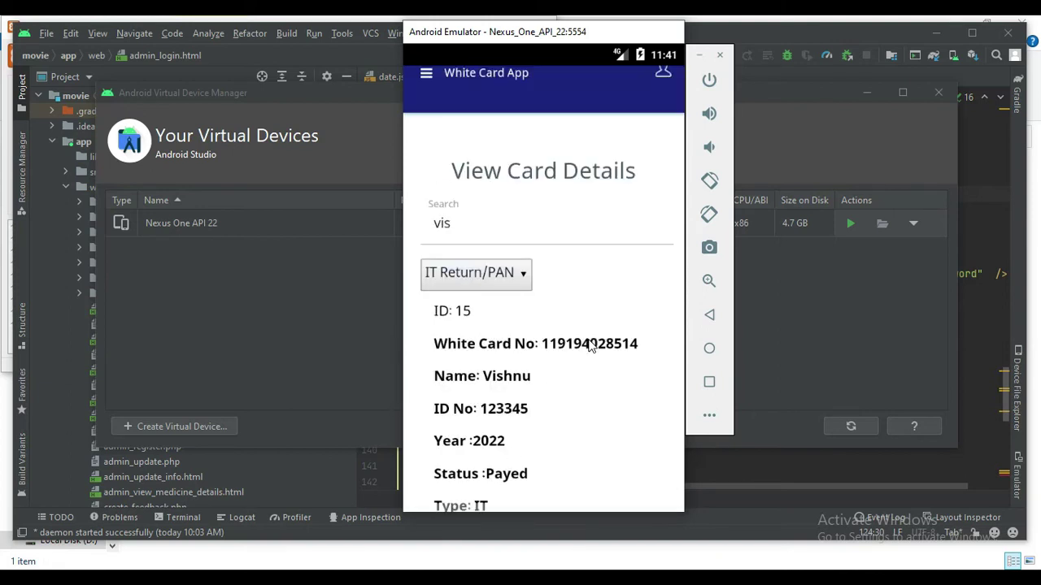
Switch the department filter to RTO and clear the search text.
{"action": "left_click", "coordinate": [473, 331]}
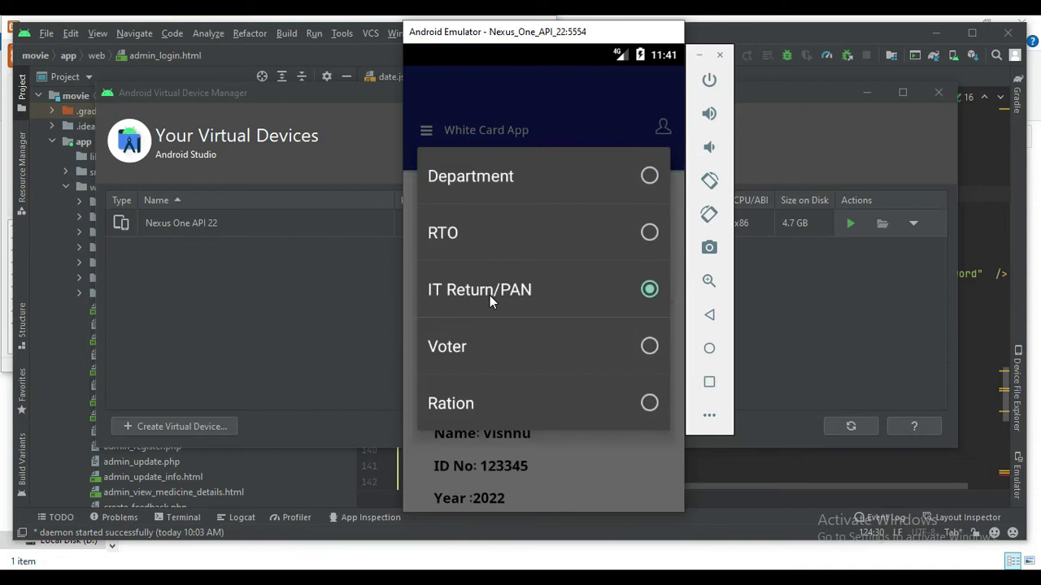
{"action": "left_click", "coordinate": [476, 235]}
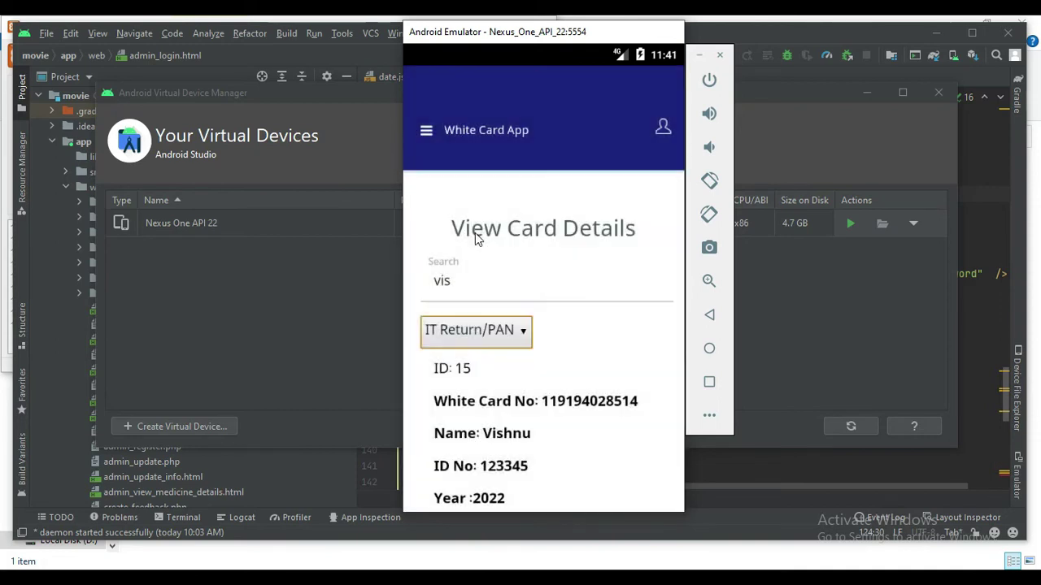
{"action": "left_click", "coordinate": [482, 295]}
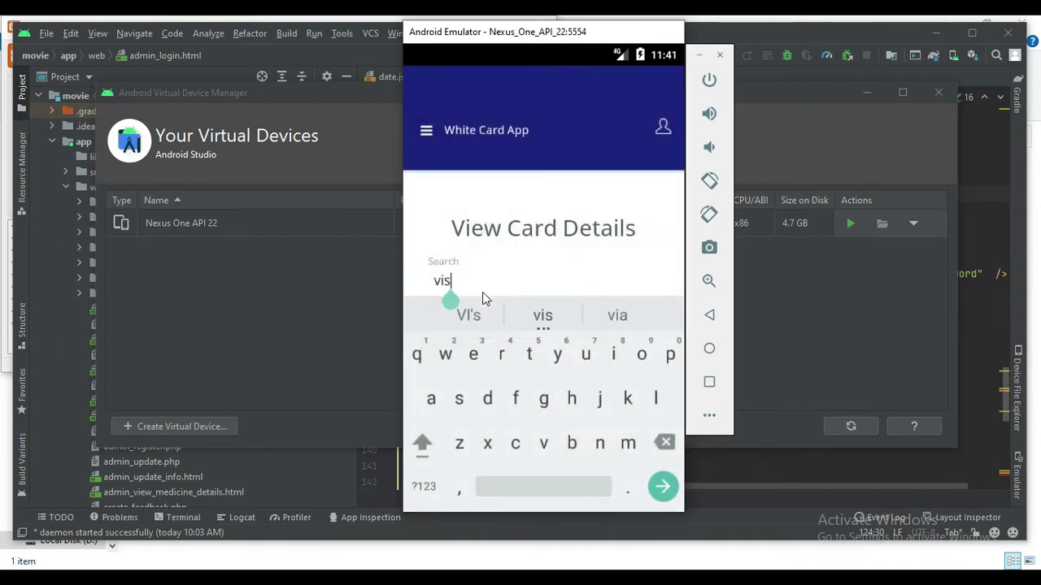
{"action": "key", "text": "BackSpace"}
{"action": "key", "text": "BackSpace"}
{"action": "key", "text": "BackSpace"}
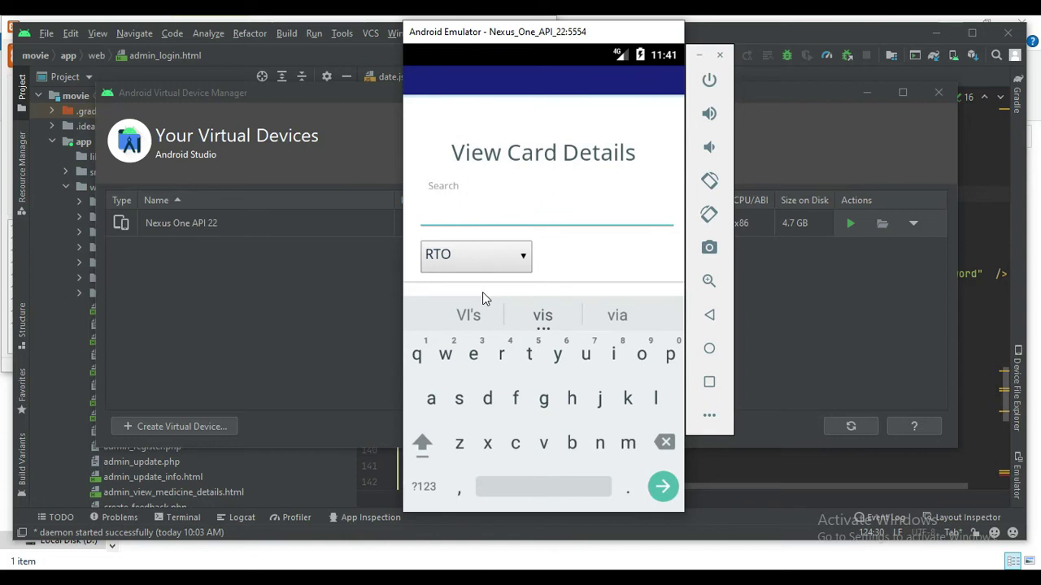
{"action": "scroll", "coordinate": [507, 195], "scroll_direction": "up", "scroll_amount": 3}
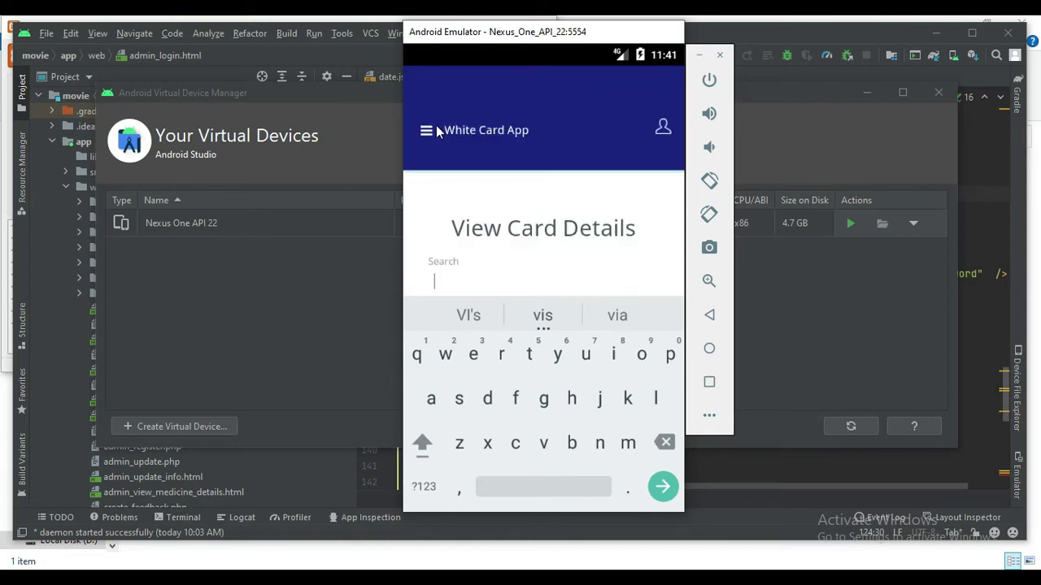
Return to the admin home via the drawer, then log out and confirm with OK.
{"action": "left_click", "coordinate": [427, 131]}
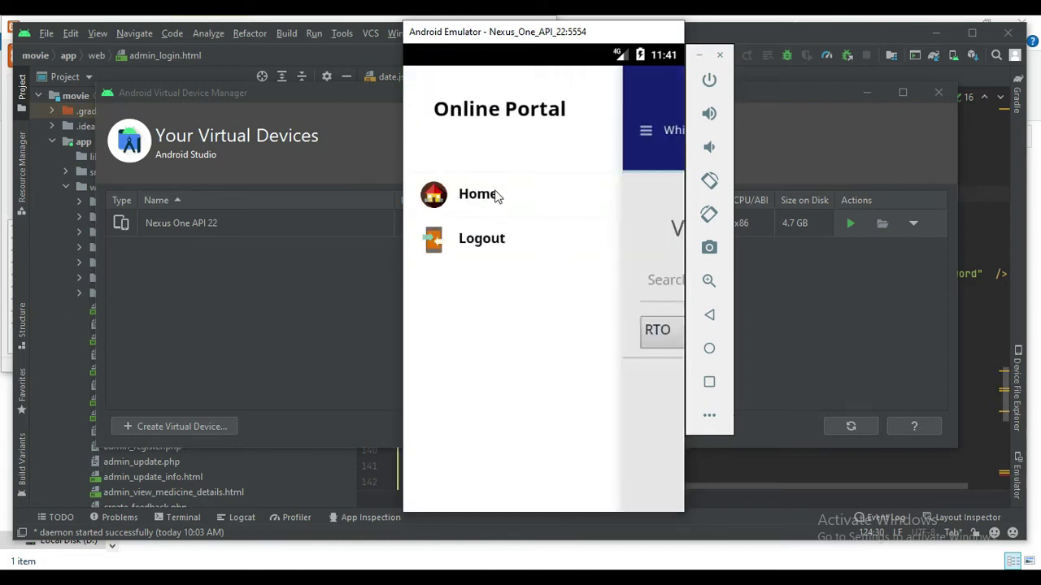
{"action": "left_click", "coordinate": [457, 194]}
{"action": "left_click", "coordinate": [435, 131]}
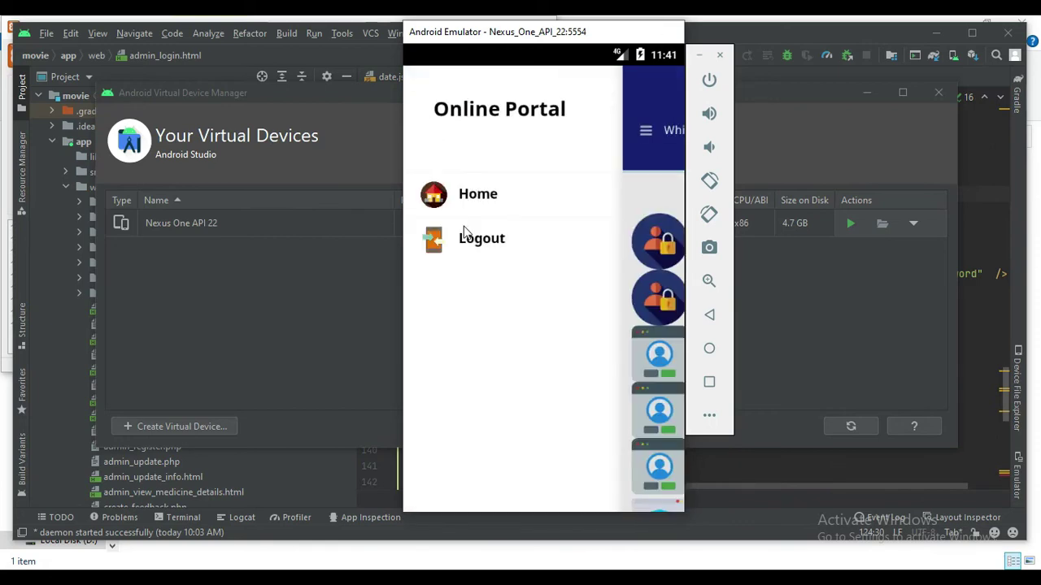
{"action": "left_click", "coordinate": [471, 239]}
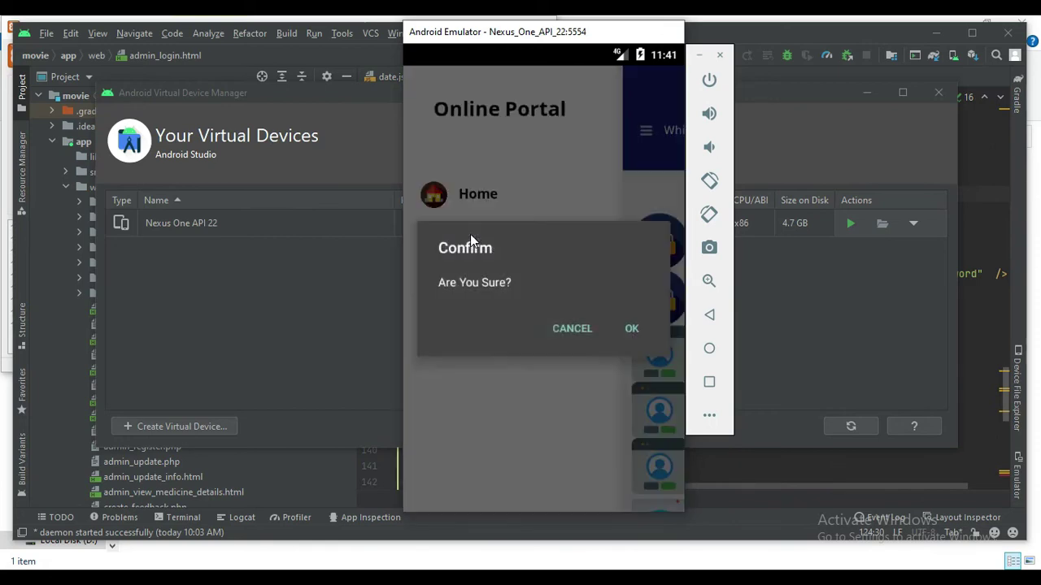
{"action": "left_click", "coordinate": [624, 328]}
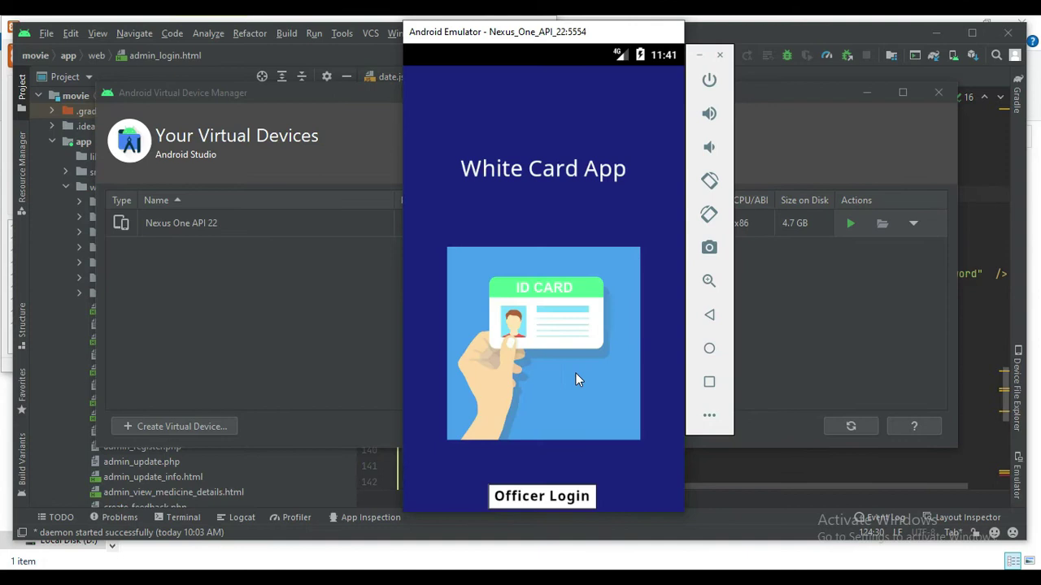
Log in as an officer with the IT officer's e-mail, password and IT Return/PAN department, then dismiss the success alert.
{"action": "scroll", "coordinate": [569, 391], "scroll_direction": "down", "scroll_amount": 2}
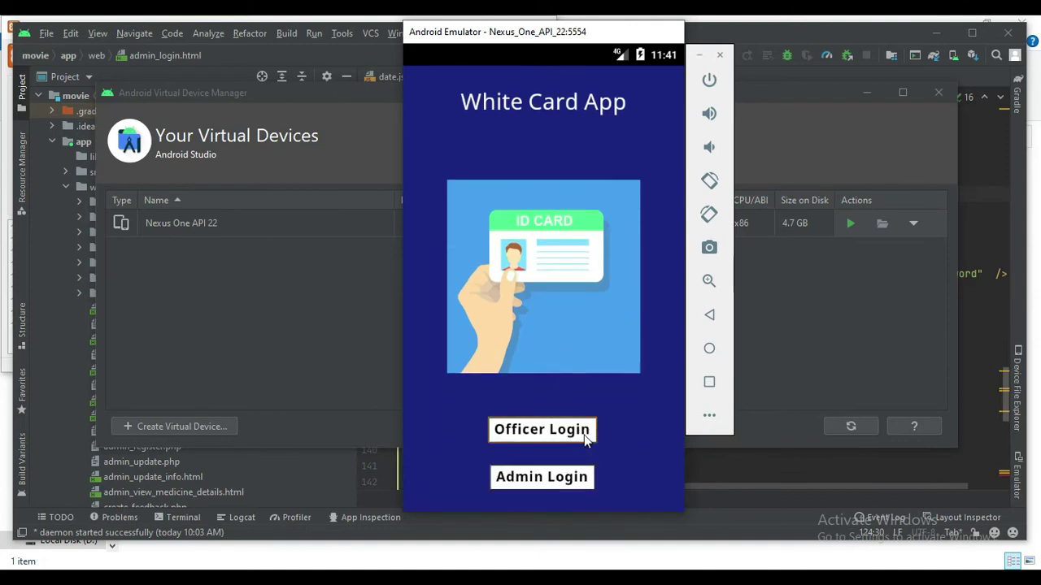
{"action": "left_click", "coordinate": [584, 435]}
{"action": "left_click", "coordinate": [499, 240]}
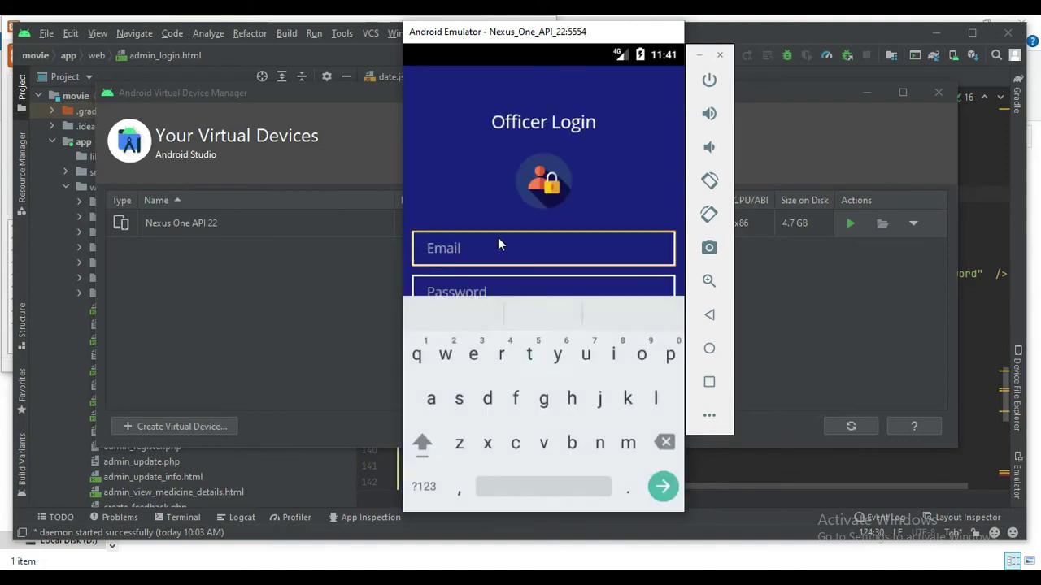
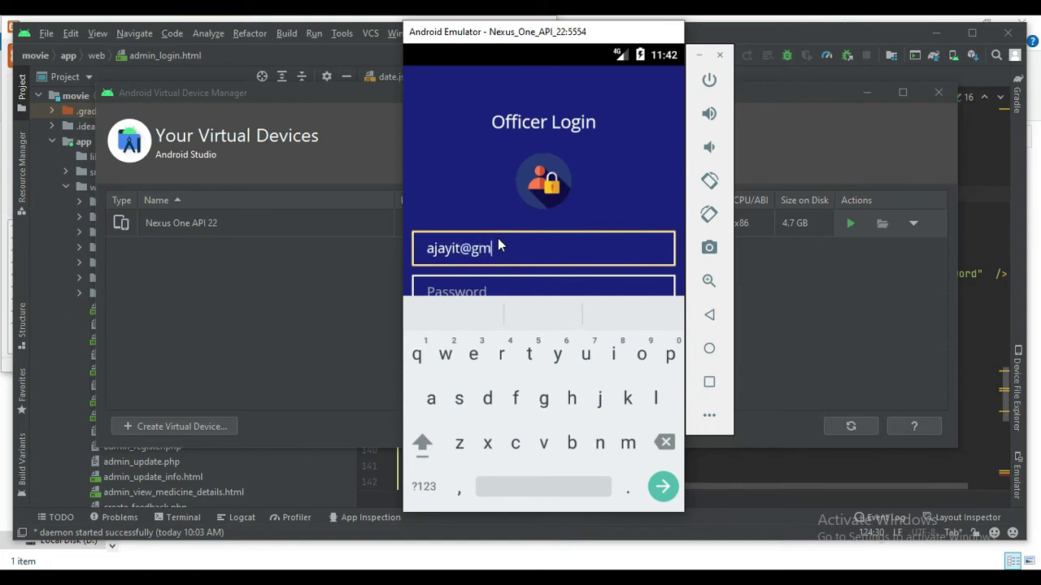
{"action": "key", "text": "Tab"}
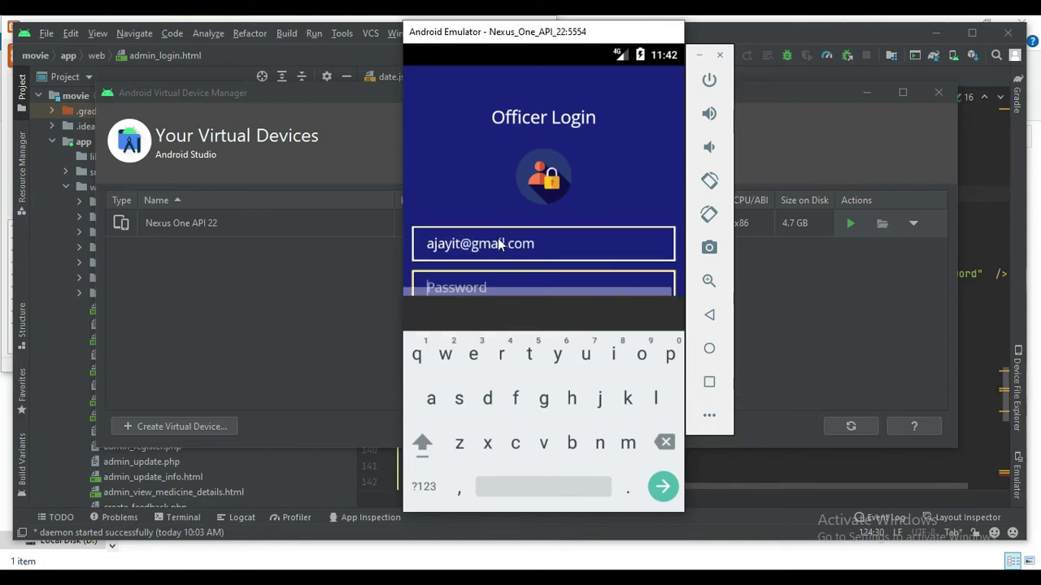
{"action": "type", "text": "pas"}
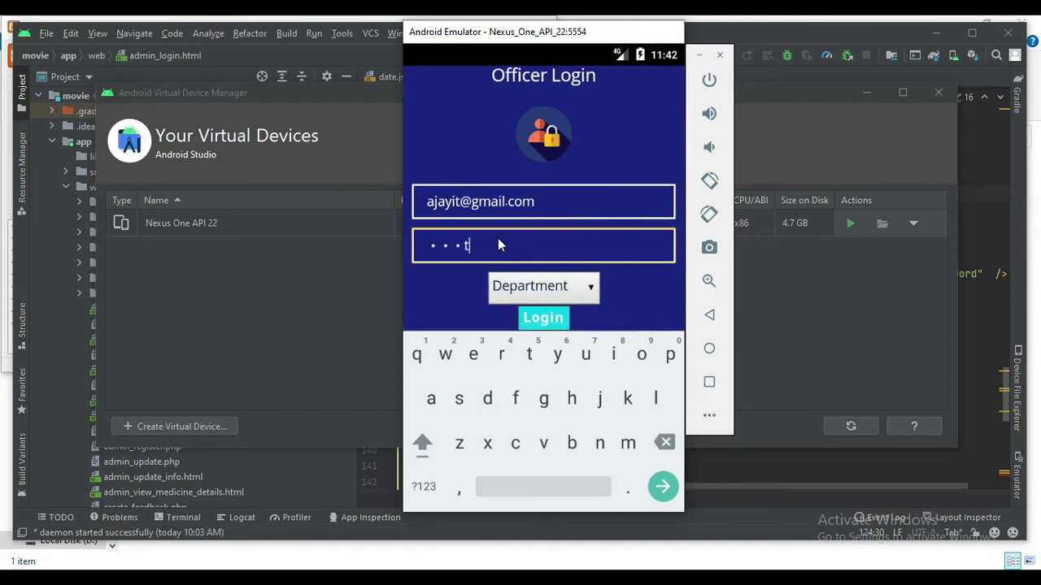
{"action": "left_click", "coordinate": [511, 291]}
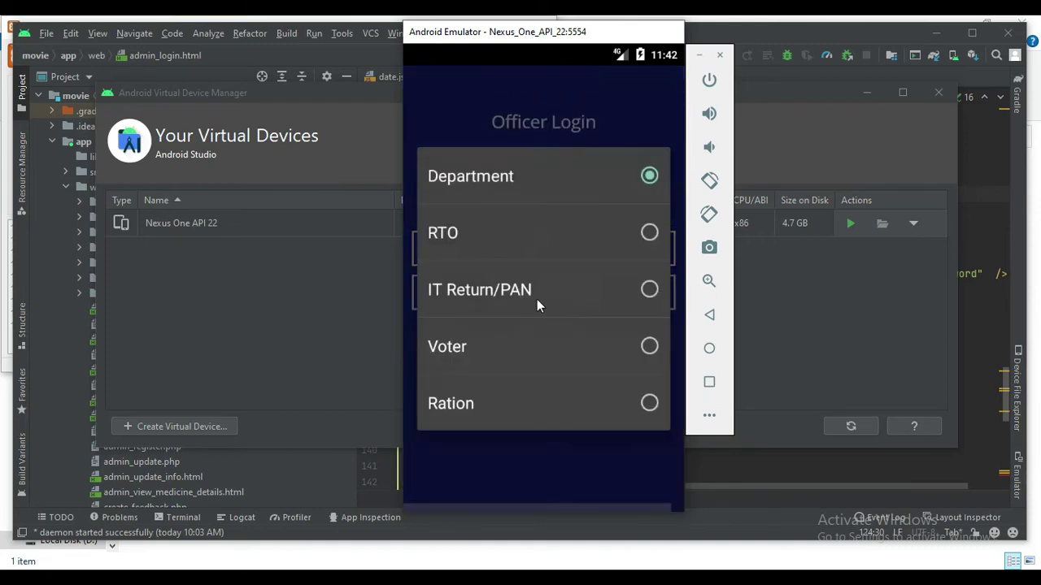
{"action": "left_click", "coordinate": [538, 299]}
{"action": "left_click", "coordinate": [538, 367]}
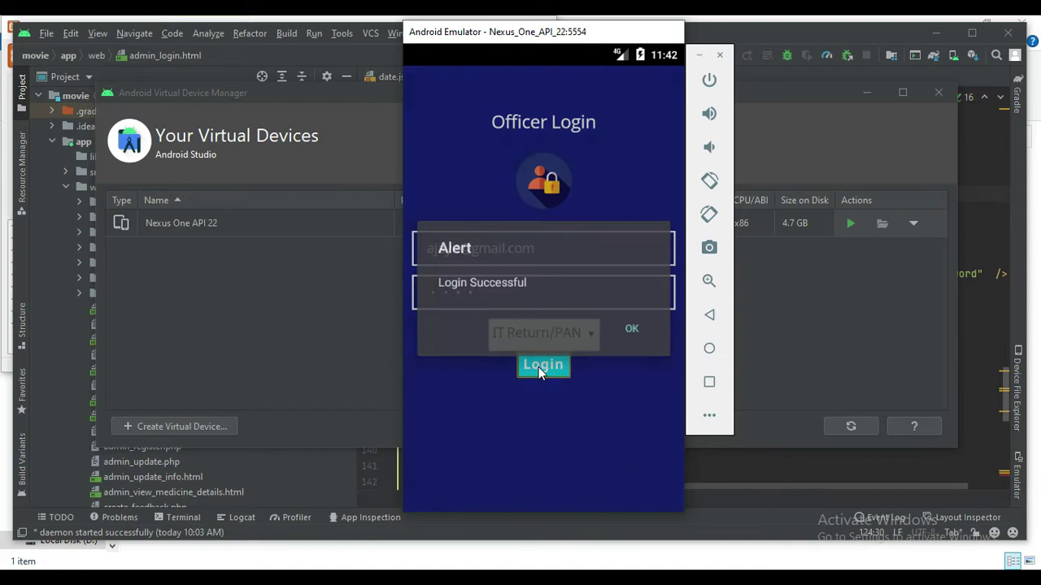
{"action": "left_click", "coordinate": [629, 328]}
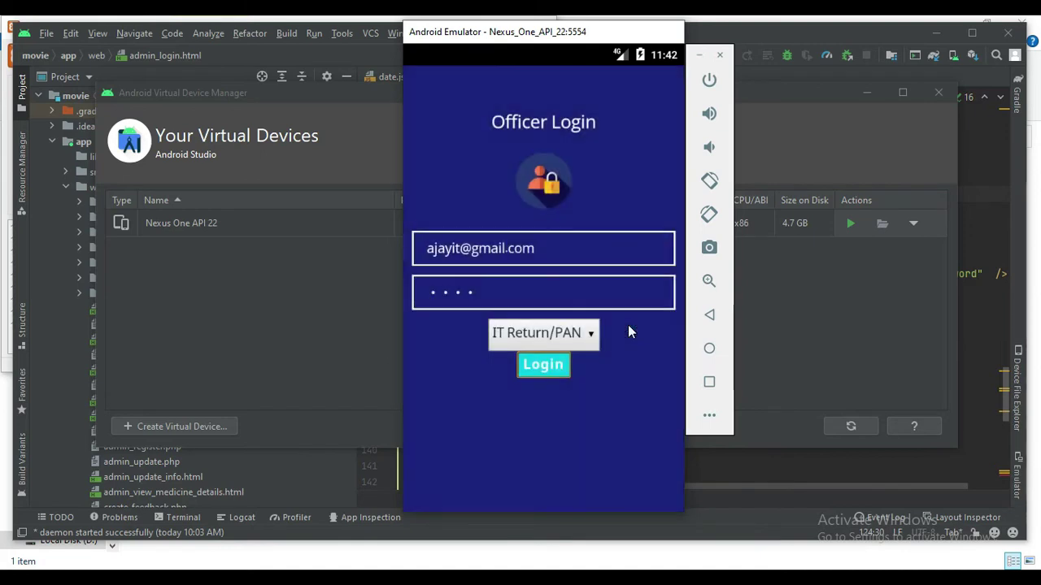
{"action": "left_click", "coordinate": [569, 253]}
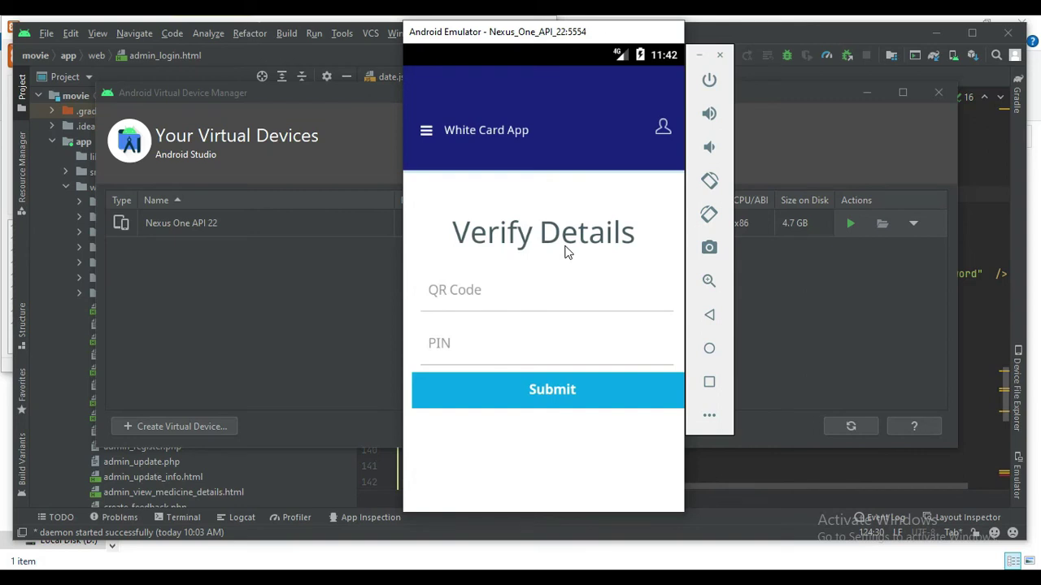
{"action": "left_click", "coordinate": [509, 294]}
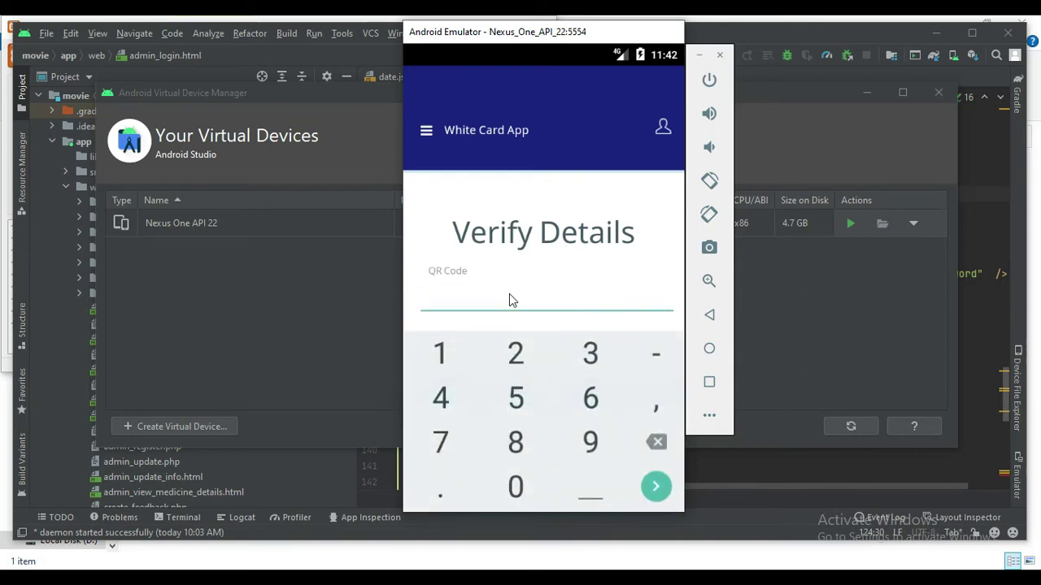
{"action": "left_click", "coordinate": [507, 284]}
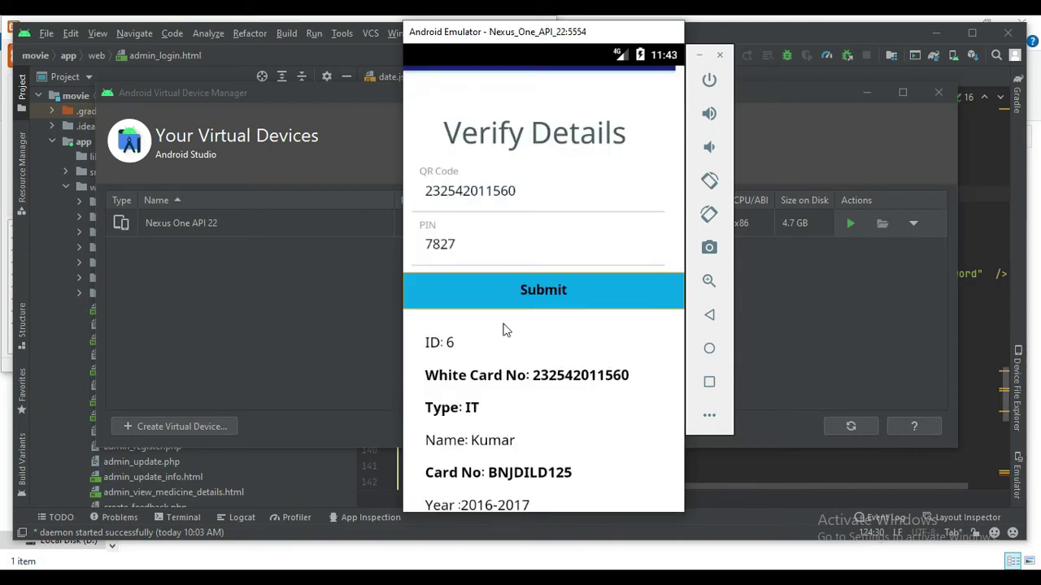
{"action": "scroll", "coordinate": [502, 329], "scroll_direction": "down", "scroll_amount": 10}
{"action": "scroll", "coordinate": [508, 317], "scroll_direction": "down", "scroll_amount": 2}
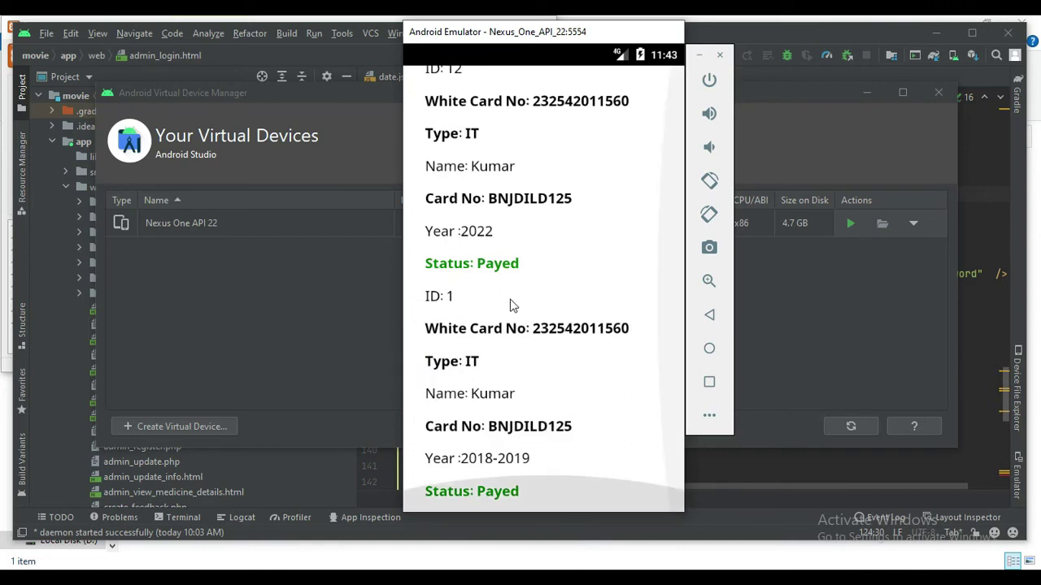
{"action": "scroll", "coordinate": [511, 305], "scroll_direction": "up", "scroll_amount": 1}
{"action": "scroll", "coordinate": [510, 305], "scroll_direction": "up", "scroll_amount": 4}
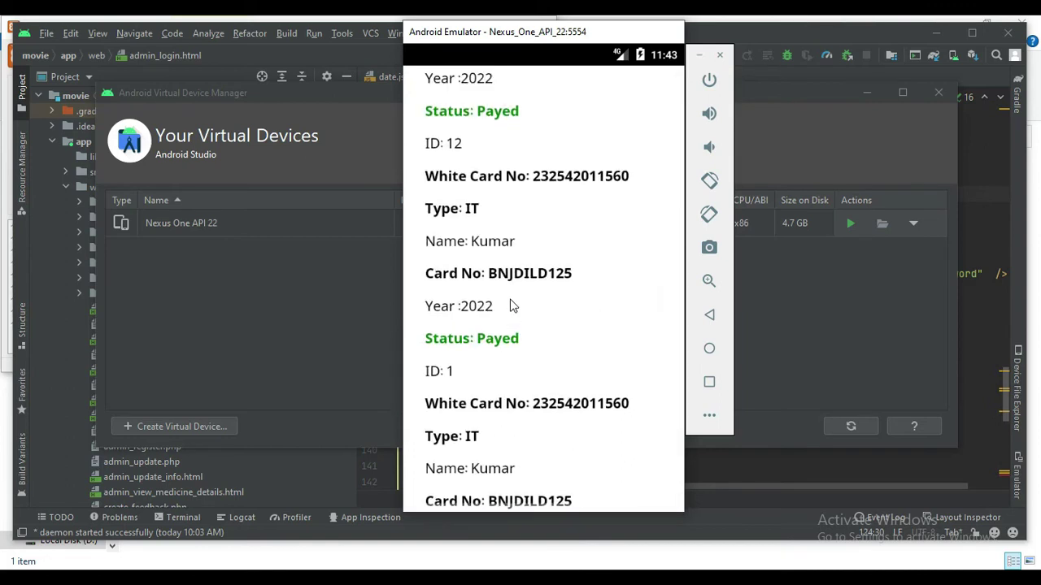
{"action": "scroll", "coordinate": [510, 303], "scroll_direction": "up", "scroll_amount": 5}
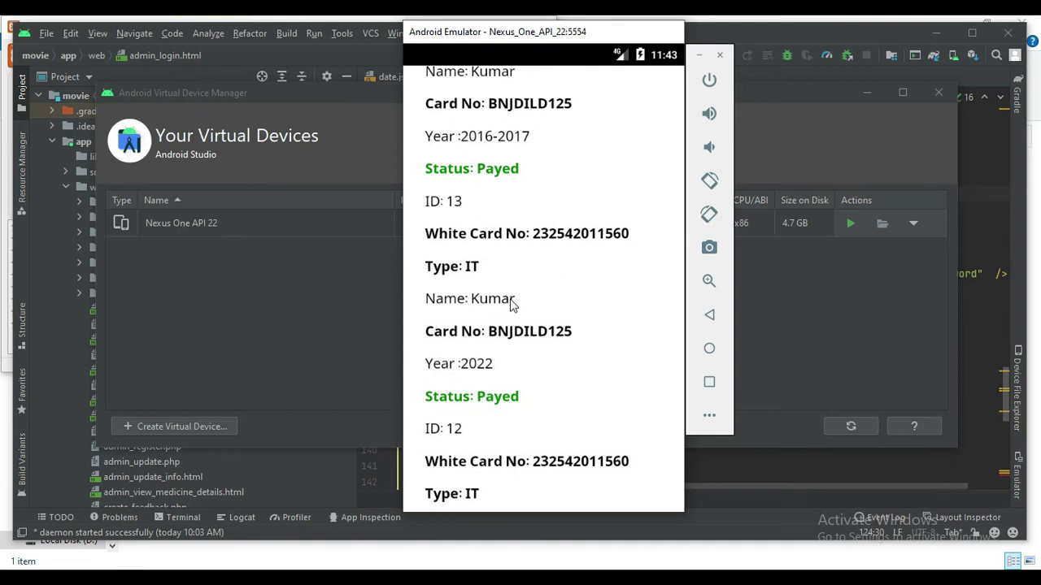
{"action": "scroll", "coordinate": [511, 302], "scroll_direction": "up", "scroll_amount": 4}
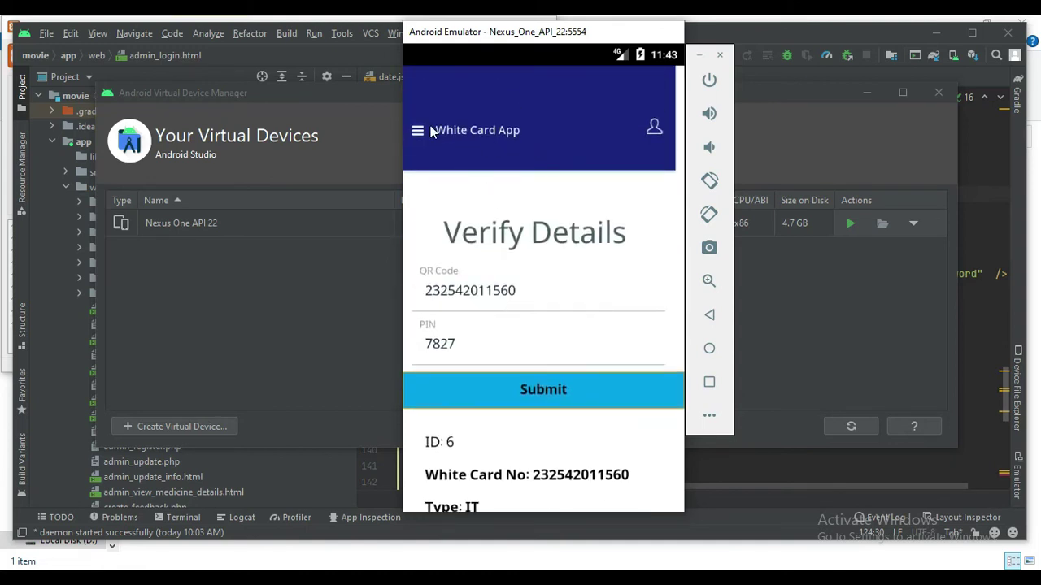
Go to the home screen from the drawer, then log the IT officer out and confirm with OK.
{"action": "left_click", "coordinate": [419, 133]}
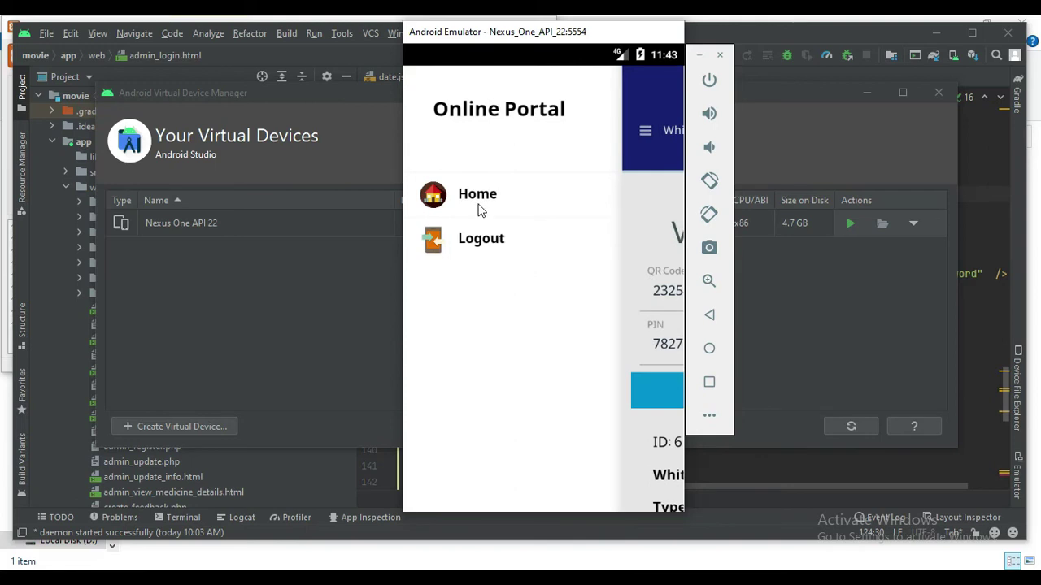
{"action": "left_click", "coordinate": [480, 209]}
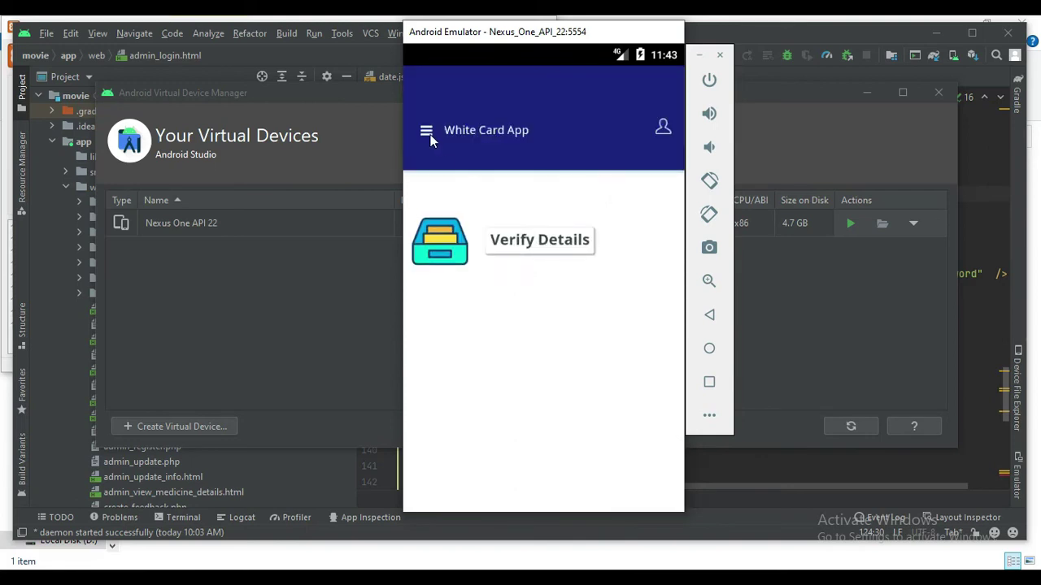
{"action": "left_click", "coordinate": [429, 137]}
{"action": "left_click", "coordinate": [467, 201]}
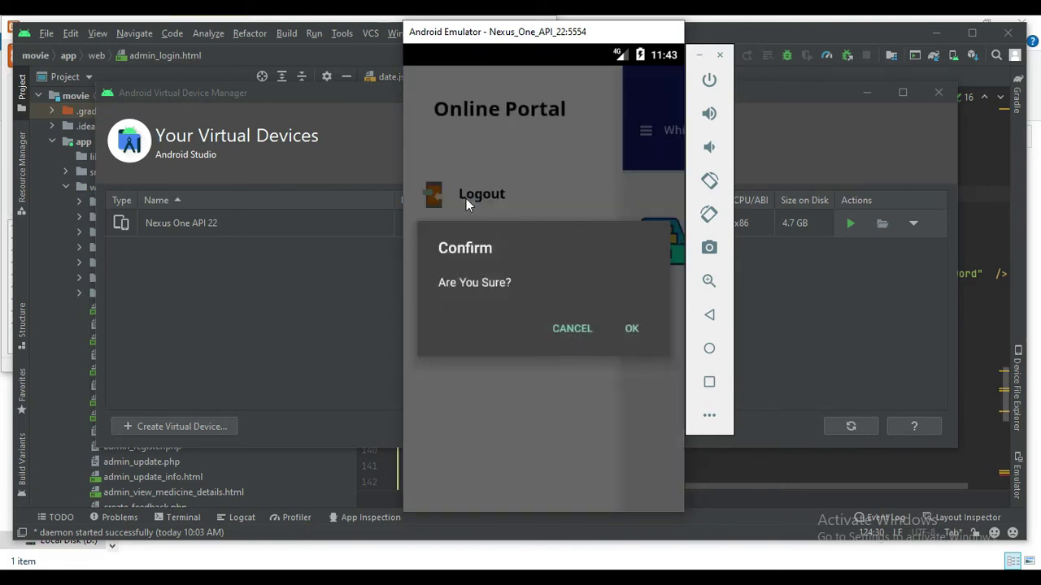
{"action": "left_click", "coordinate": [635, 328]}
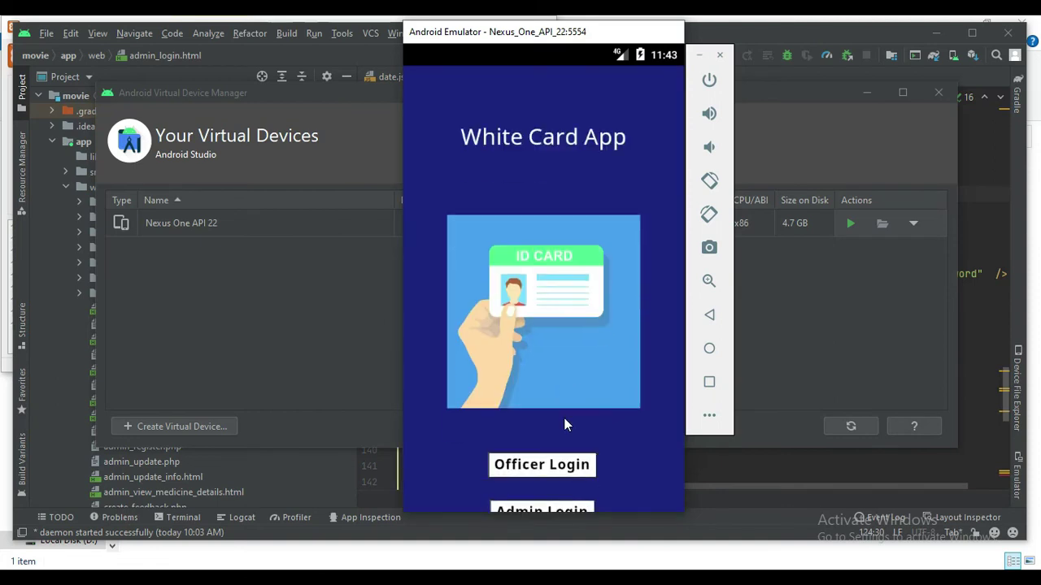
Log in through Officer Login with the RTO officer's e-mail, password and RTO department, then dismiss the alert.
{"action": "left_click", "coordinate": [558, 433]}
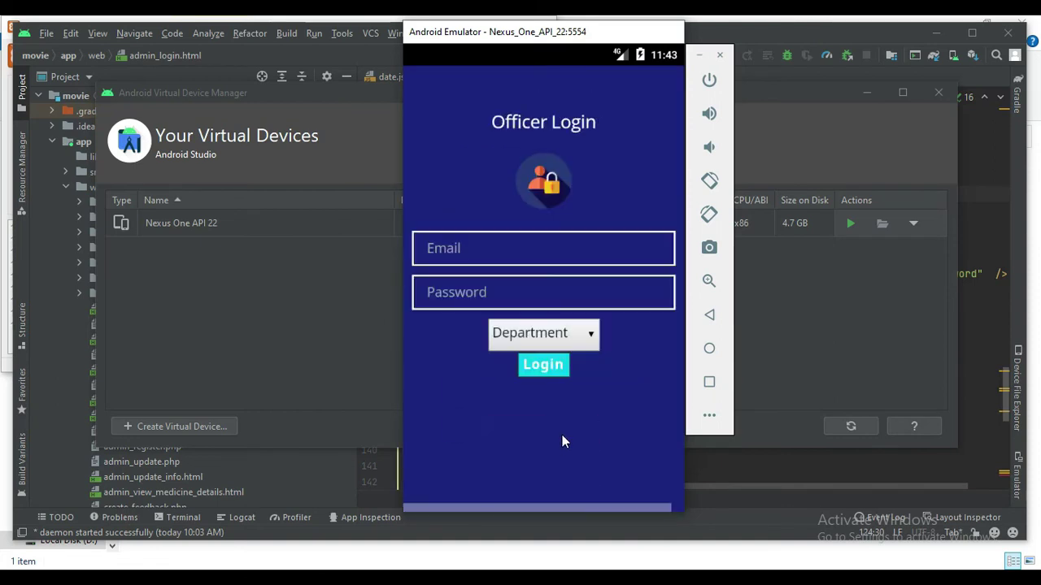
{"action": "left_click", "coordinate": [591, 259]}
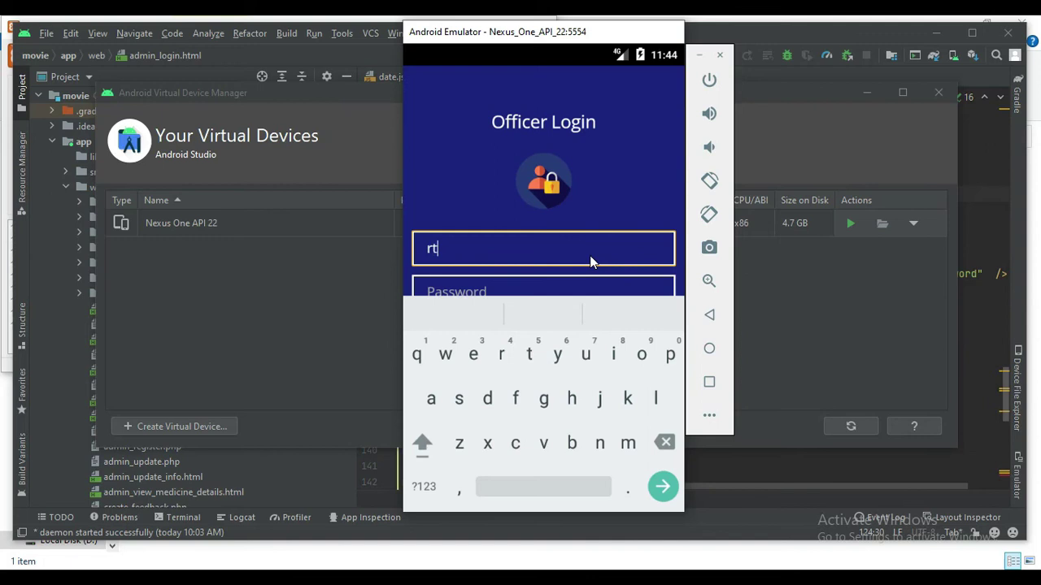
{"action": "key", "text": "Tab"}
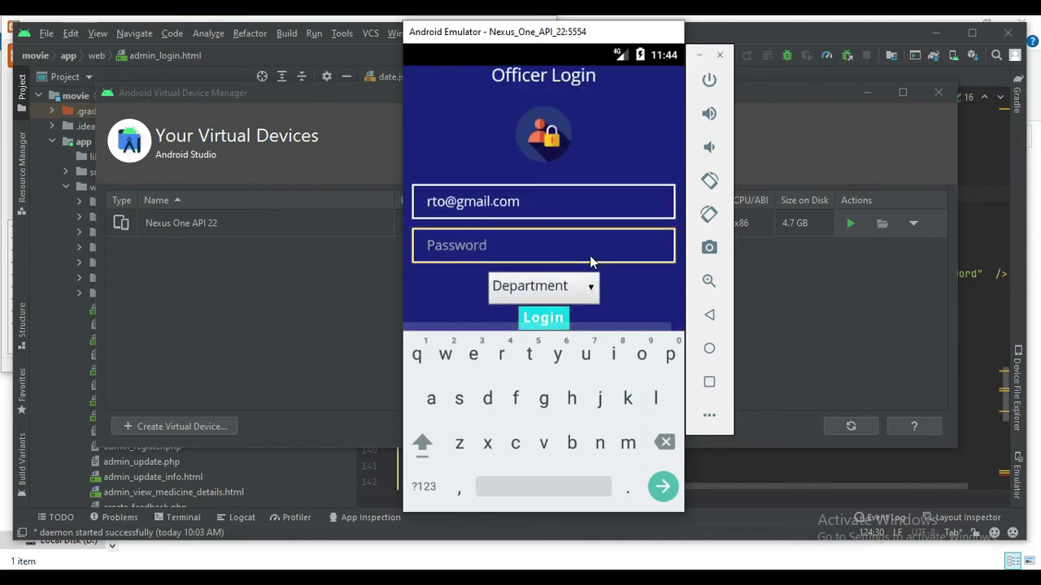
{"action": "type", "text": "test"}
{"action": "left_click", "coordinate": [584, 288]}
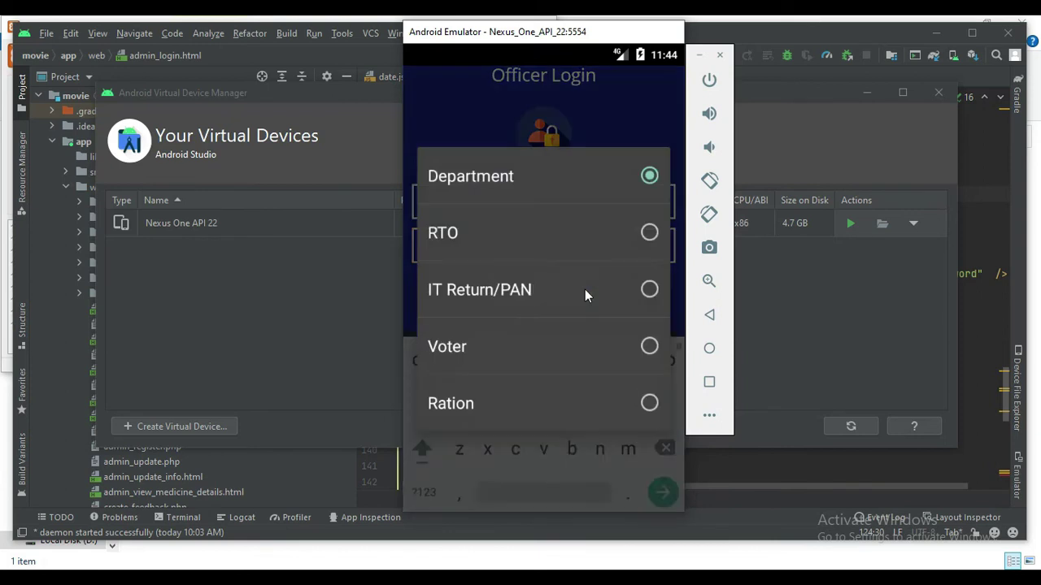
{"action": "left_click", "coordinate": [587, 236]}
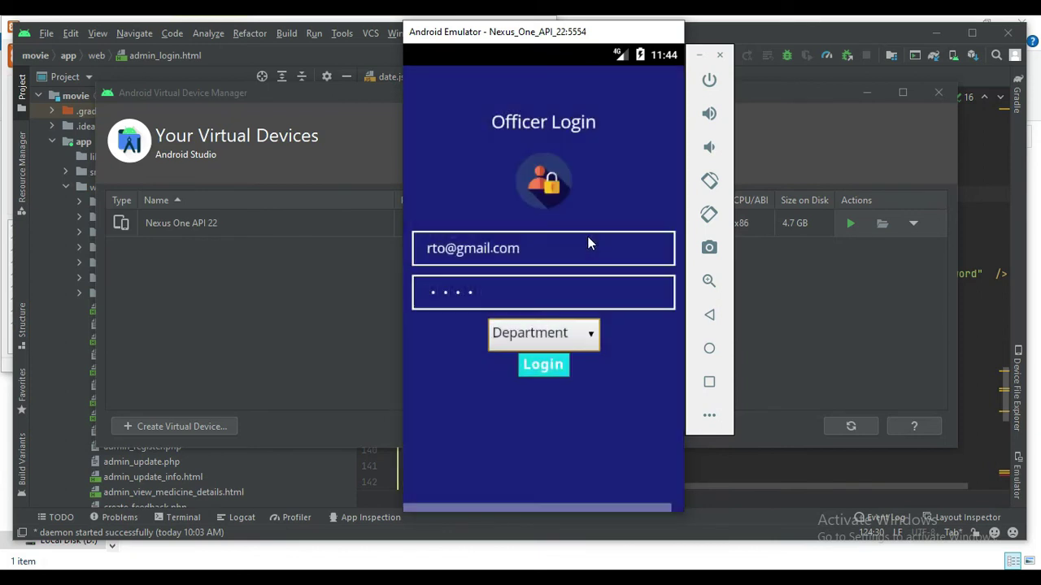
{"action": "left_click", "coordinate": [559, 374]}
{"action": "left_click", "coordinate": [630, 331]}
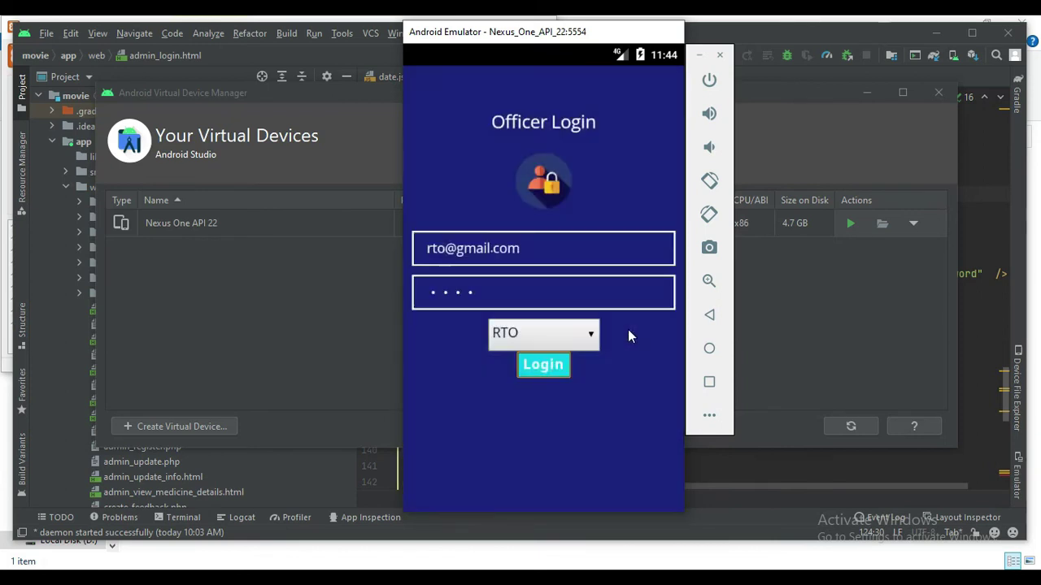
Look up License Details with the card's PIN and pasted card number, showing Status: 3rd accident.
{"action": "left_click", "coordinate": [589, 251]}
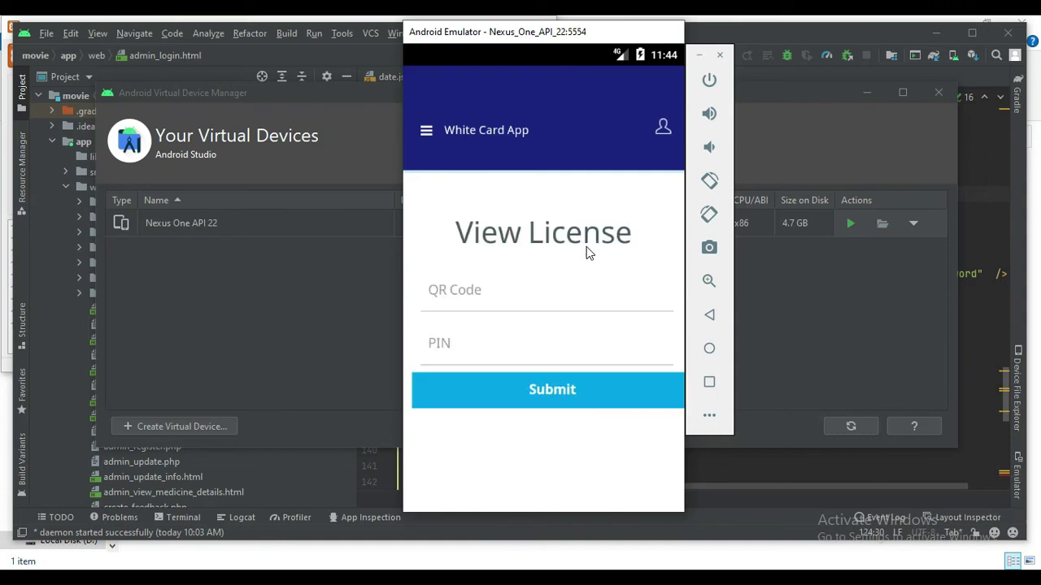
{"action": "left_click", "coordinate": [547, 305]}
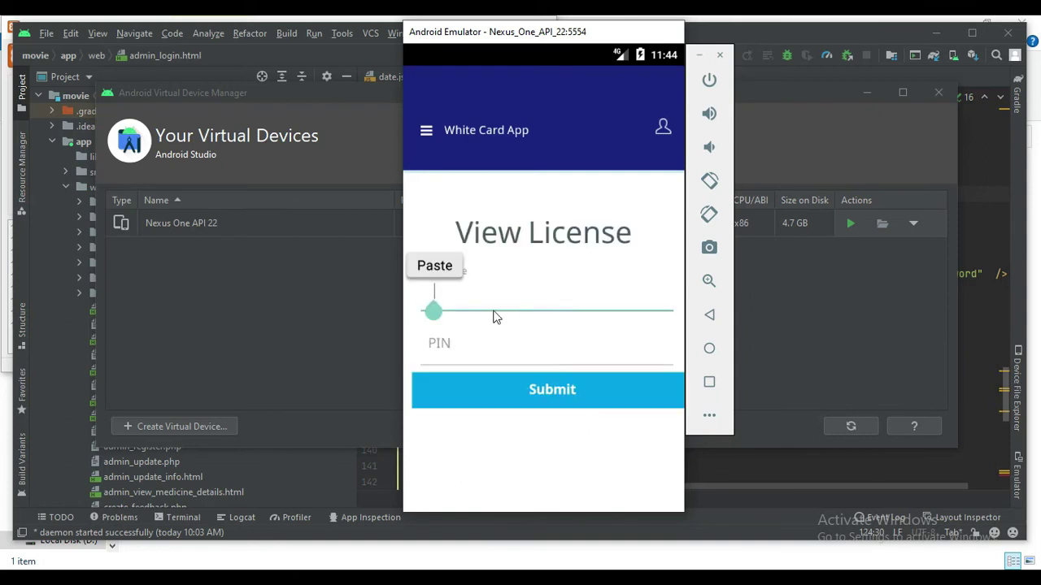
{"action": "key", "text": "Tab"}
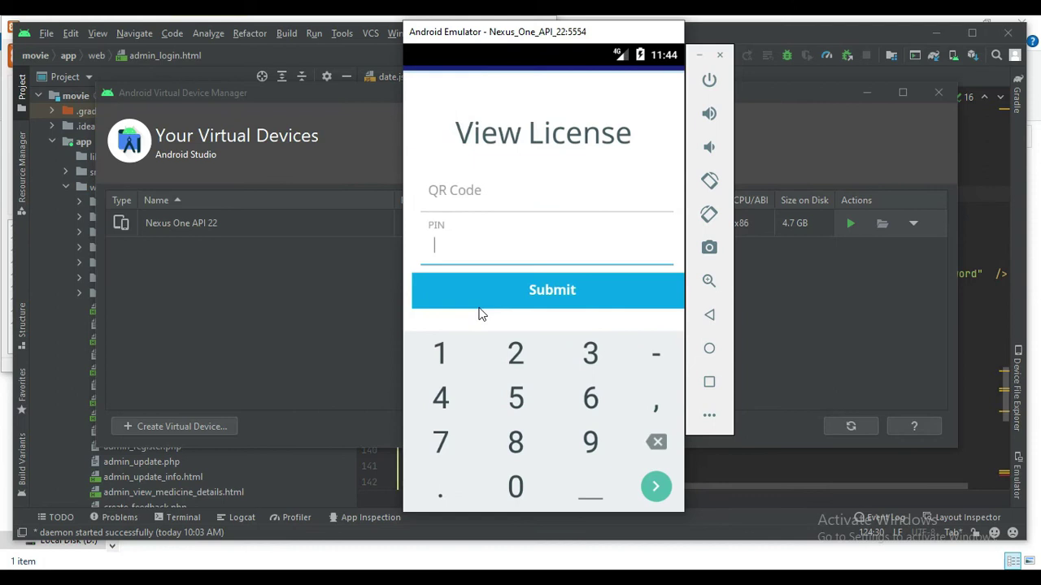
{"action": "left_click", "coordinate": [437, 236]}
{"action": "type", "text": "7827"}
{"action": "left_click", "coordinate": [517, 203]}
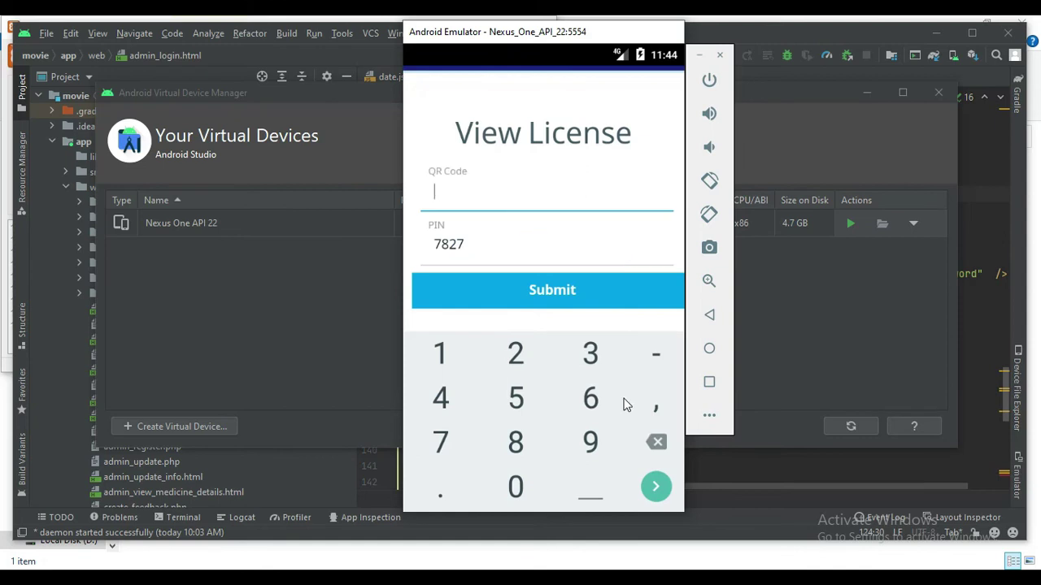
{"action": "left_click", "coordinate": [435, 191]}
{"action": "left_click", "coordinate": [439, 167]}
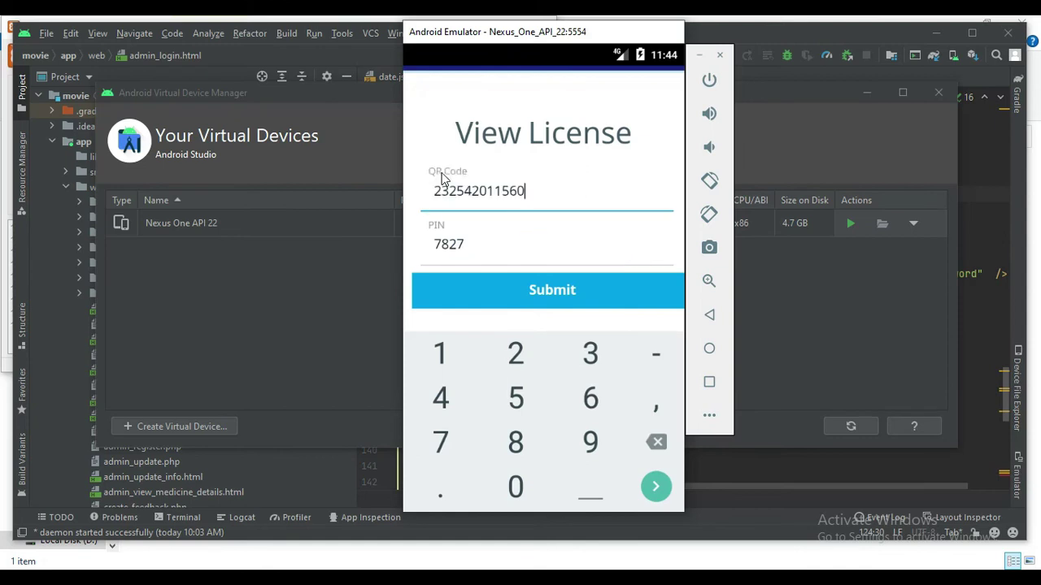
{"action": "left_click", "coordinate": [515, 301]}
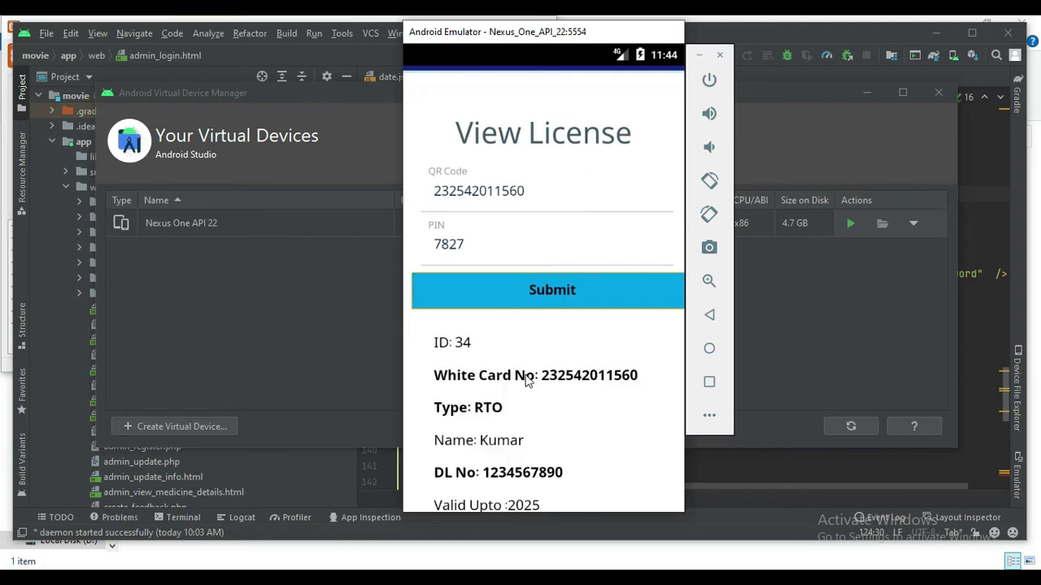
{"action": "scroll", "coordinate": [526, 381], "scroll_direction": "down", "scroll_amount": 3}
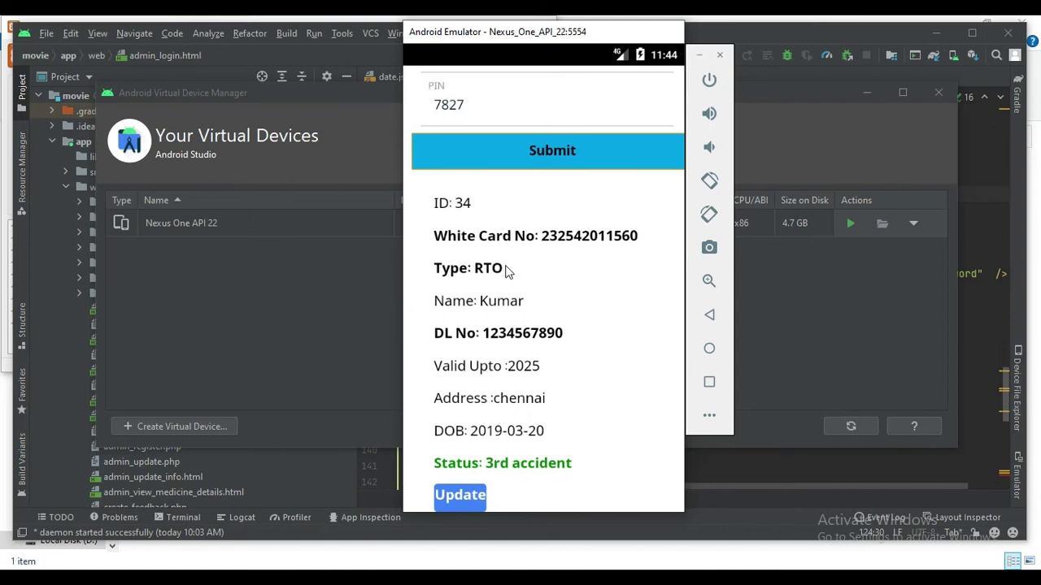
{"action": "scroll", "coordinate": [506, 268], "scroll_direction": "up", "scroll_amount": 3}
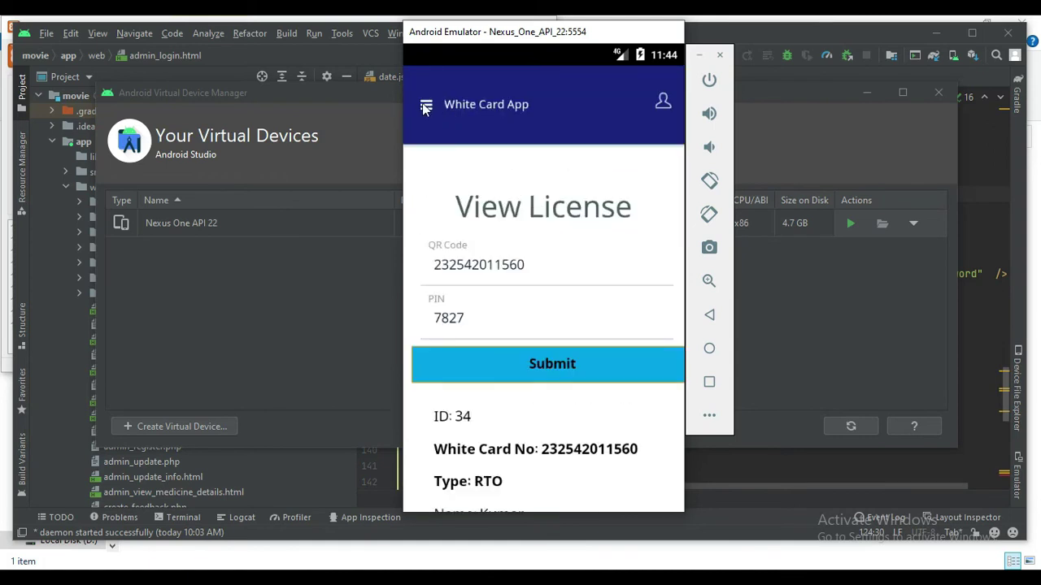
Return home from the drawer and log the RTO officer out, confirming with OK.
{"action": "left_click", "coordinate": [424, 108]}
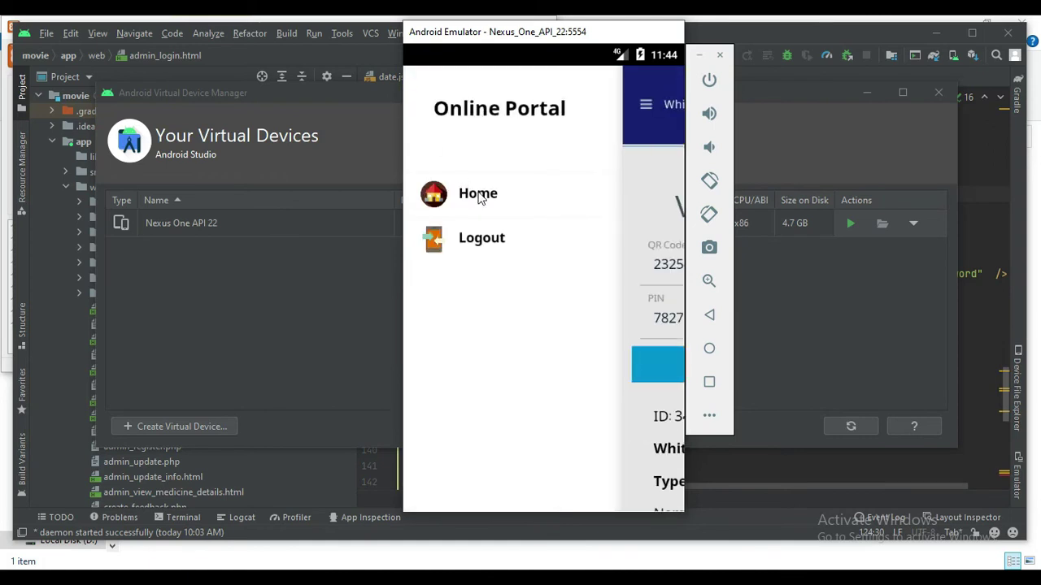
{"action": "left_click", "coordinate": [480, 199]}
{"action": "left_click", "coordinate": [426, 132]}
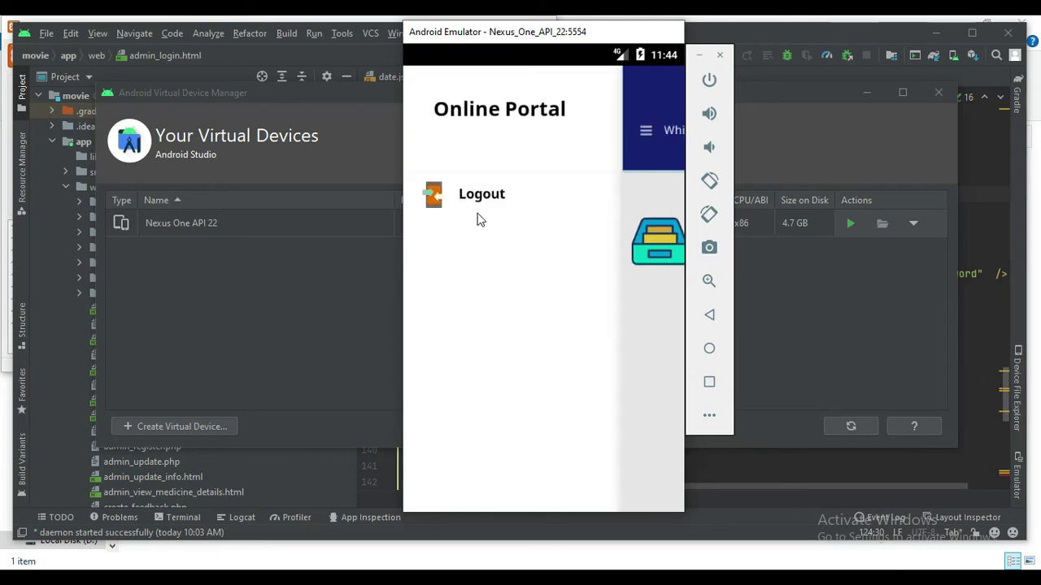
{"action": "left_click", "coordinate": [480, 213]}
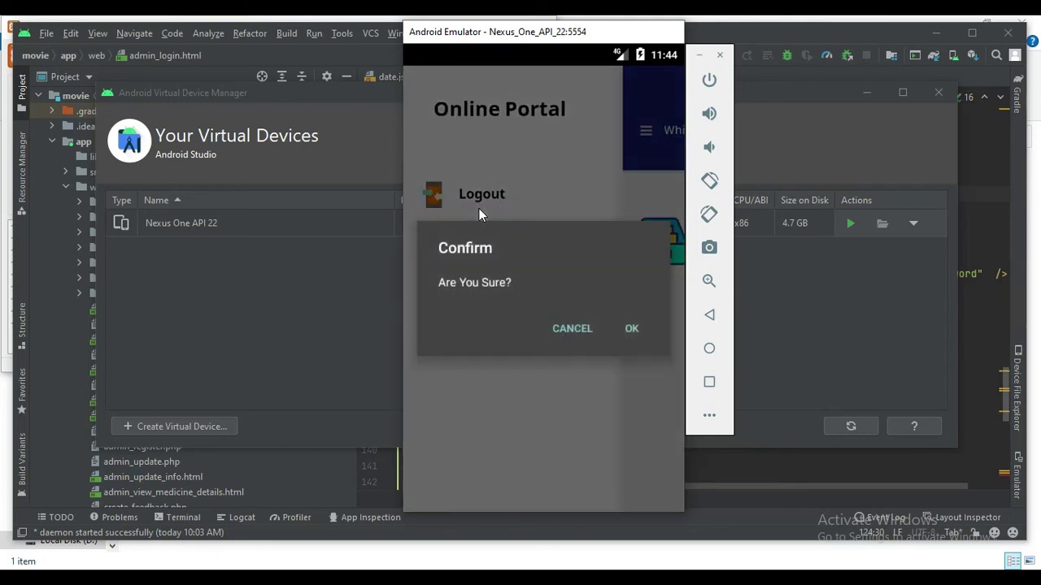
{"action": "left_click", "coordinate": [624, 326]}
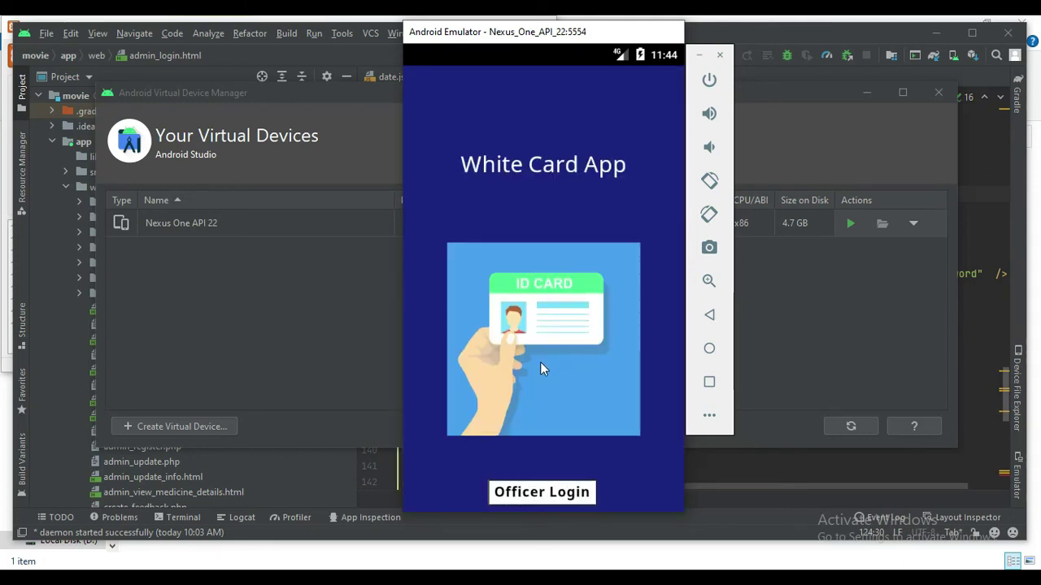
Log in through Officer Login with the voter officer's e-mail, password and Voter department, then dismiss the alert.
{"action": "left_click", "coordinate": [551, 428]}
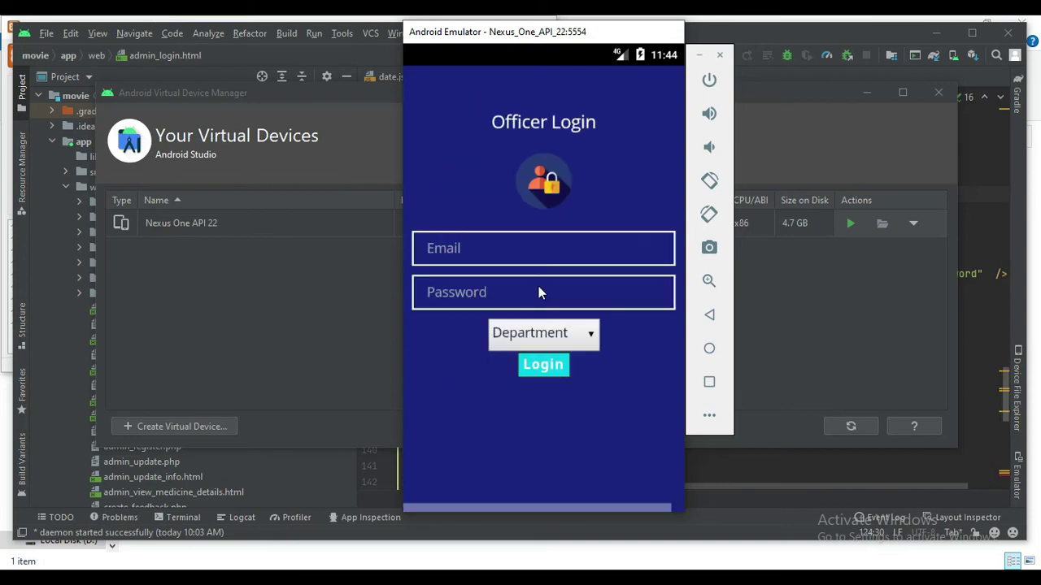
{"action": "left_click", "coordinate": [535, 254]}
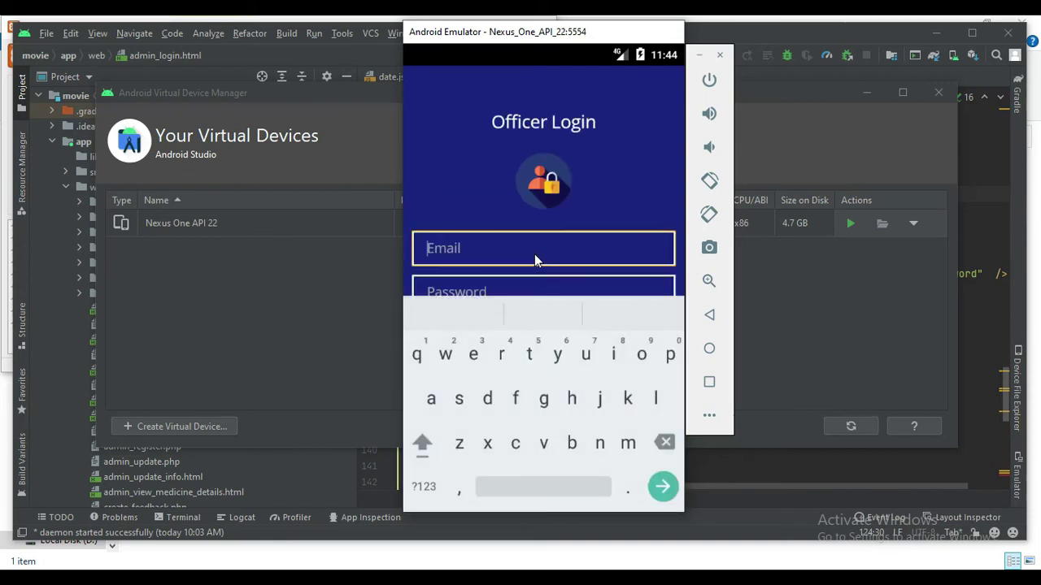
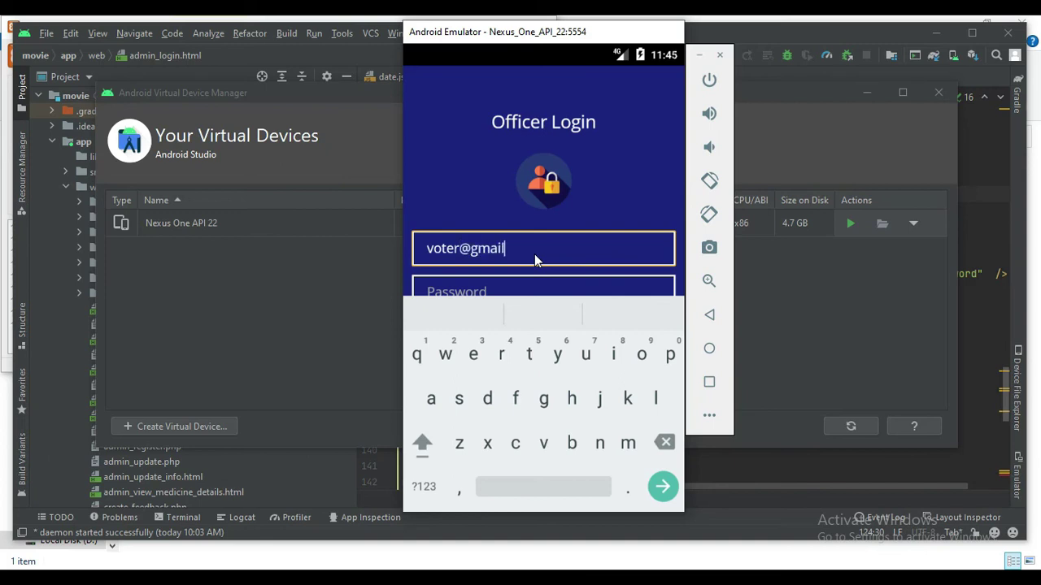
{"action": "key", "text": "Tab"}
{"action": "type", "text": "te"}
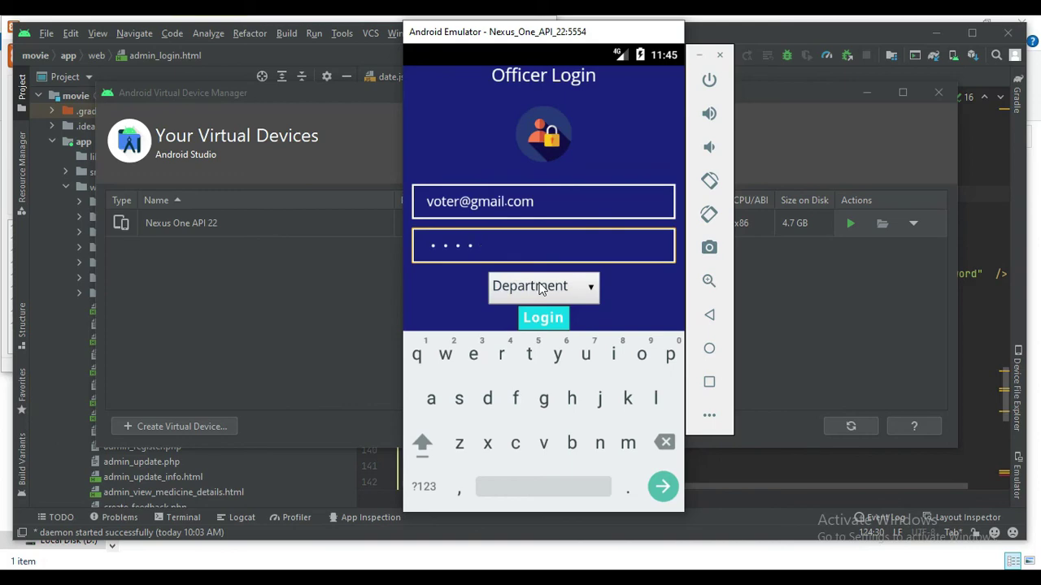
{"action": "left_click", "coordinate": [539, 284]}
{"action": "left_click", "coordinate": [537, 358]}
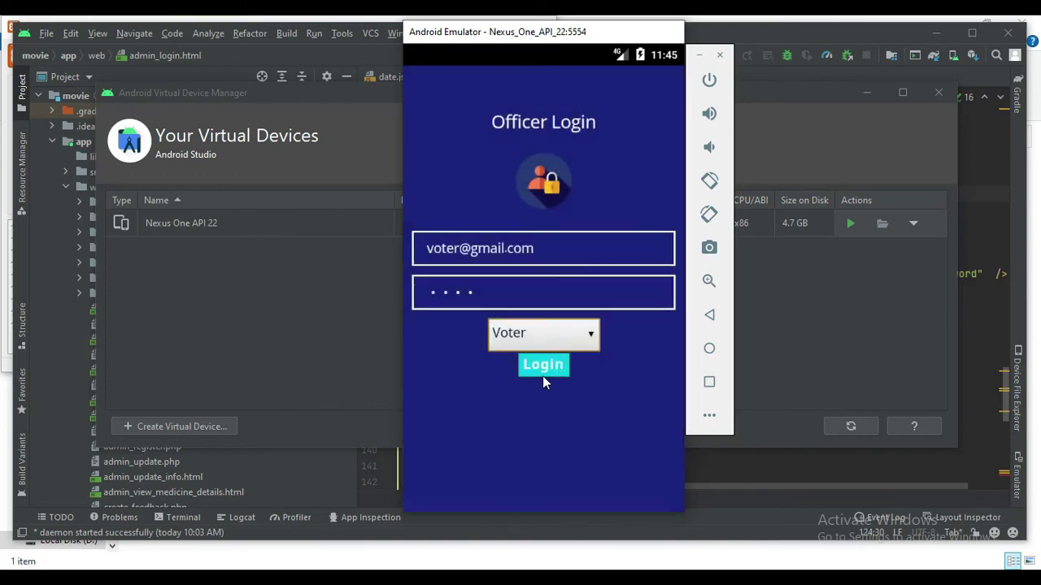
{"action": "left_click", "coordinate": [545, 373]}
{"action": "left_click", "coordinate": [630, 329]}
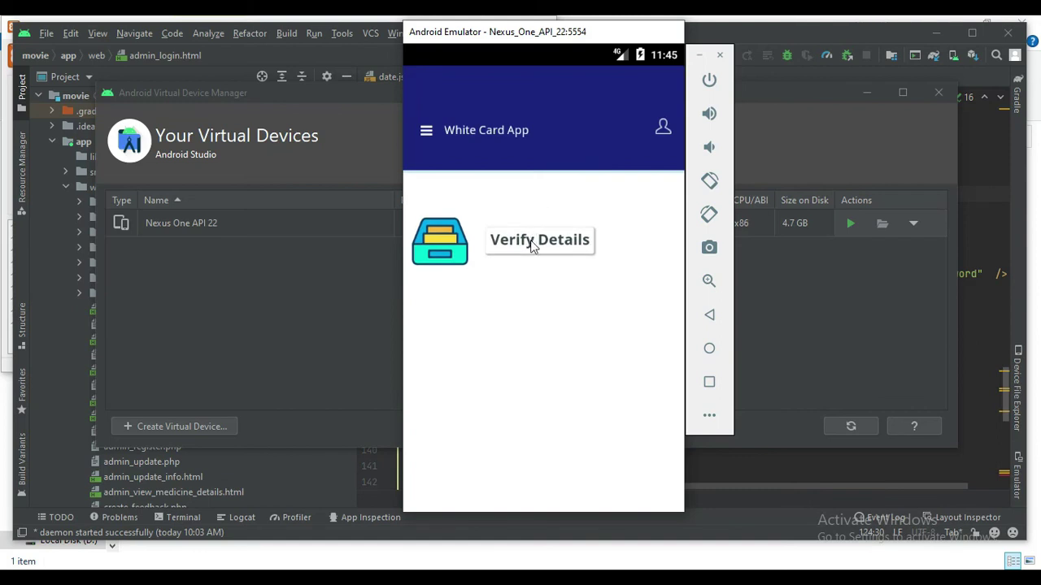
Verify Details with the pasted card number and PIN, reviewing voter records showing Status: Active.
{"action": "left_click", "coordinate": [533, 244]}
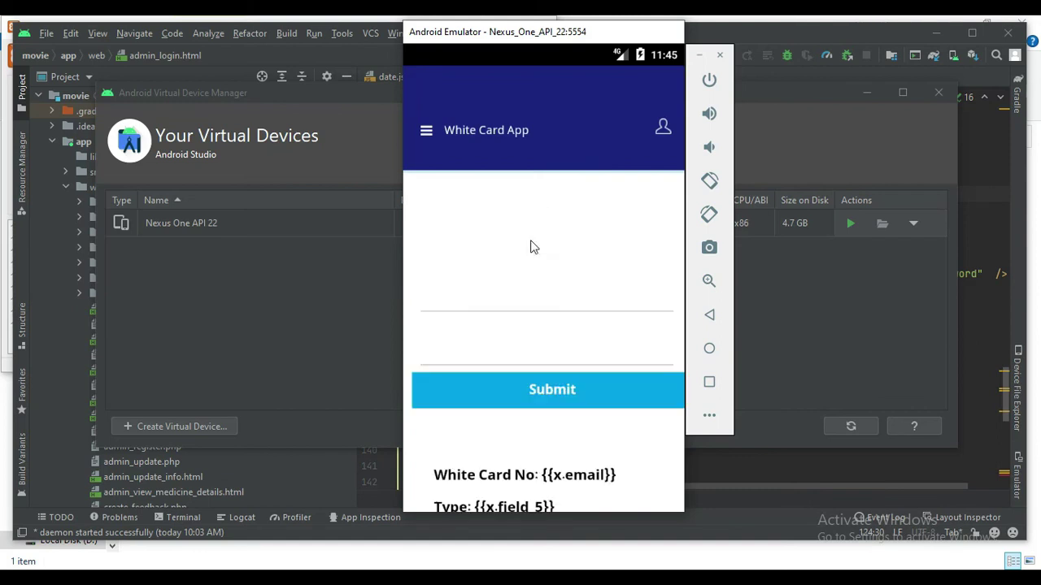
{"action": "left_click", "coordinate": [526, 294]}
{"action": "left_click", "coordinate": [448, 269]}
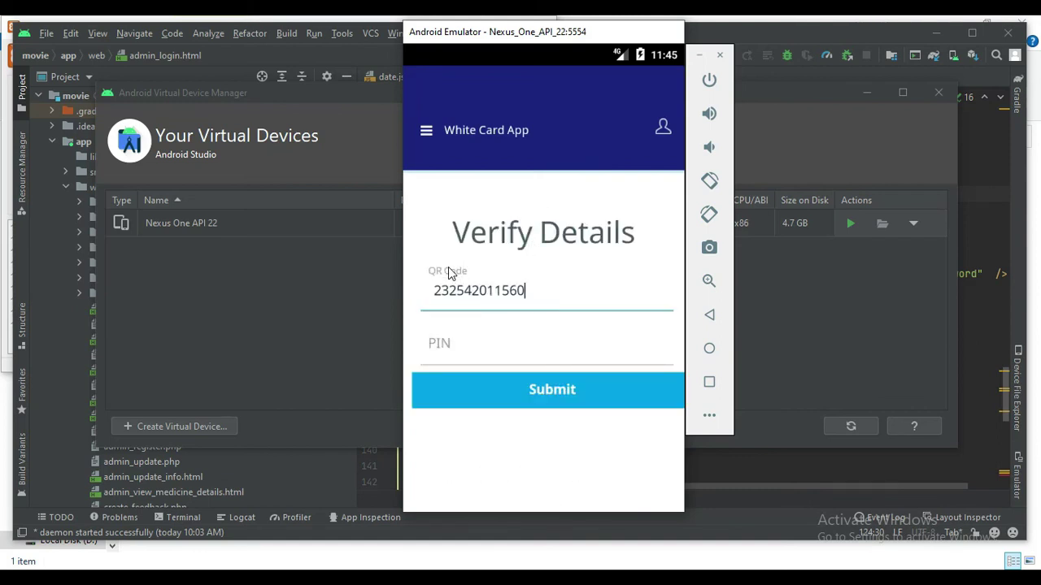
{"action": "left_click", "coordinate": [466, 350]}
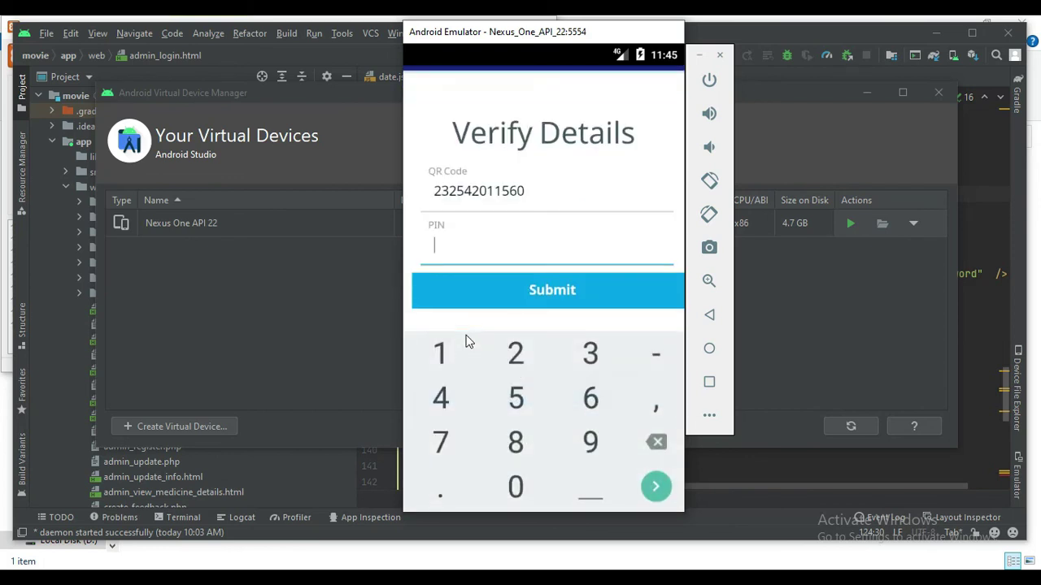
{"action": "type", "text": "27"}
{"action": "left_click", "coordinate": [540, 304]}
{"action": "scroll", "coordinate": [547, 341], "scroll_direction": "down", "scroll_amount": 1}
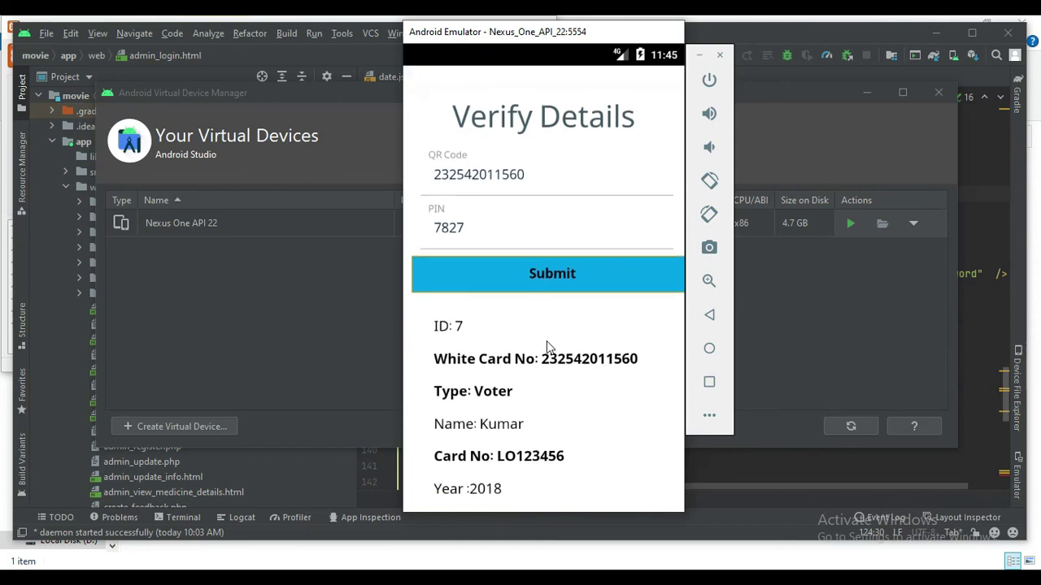
{"action": "scroll", "coordinate": [604, 398], "scroll_direction": "down", "scroll_amount": 4}
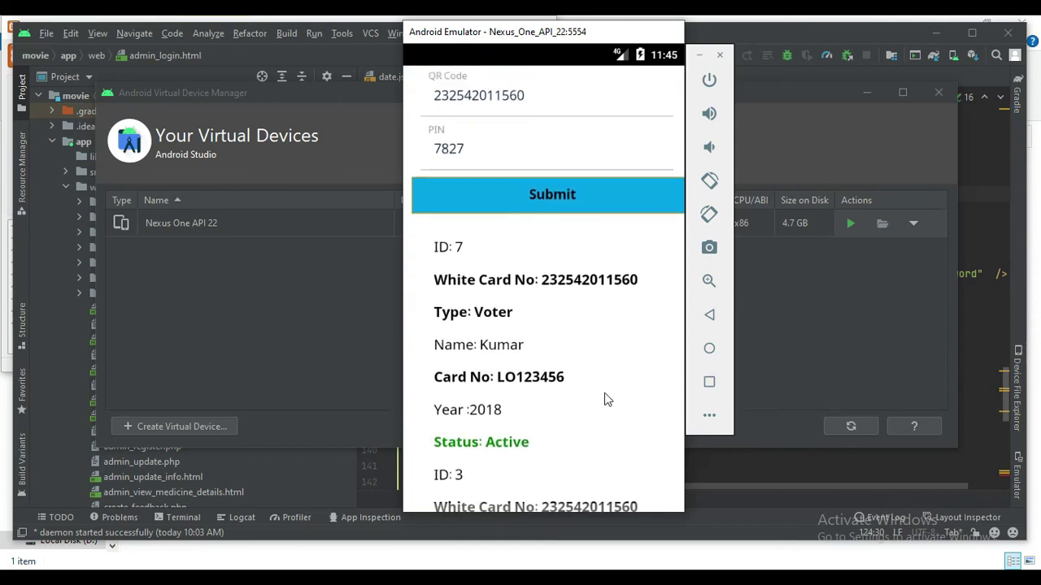
{"action": "scroll", "coordinate": [604, 398], "scroll_direction": "down", "scroll_amount": 3}
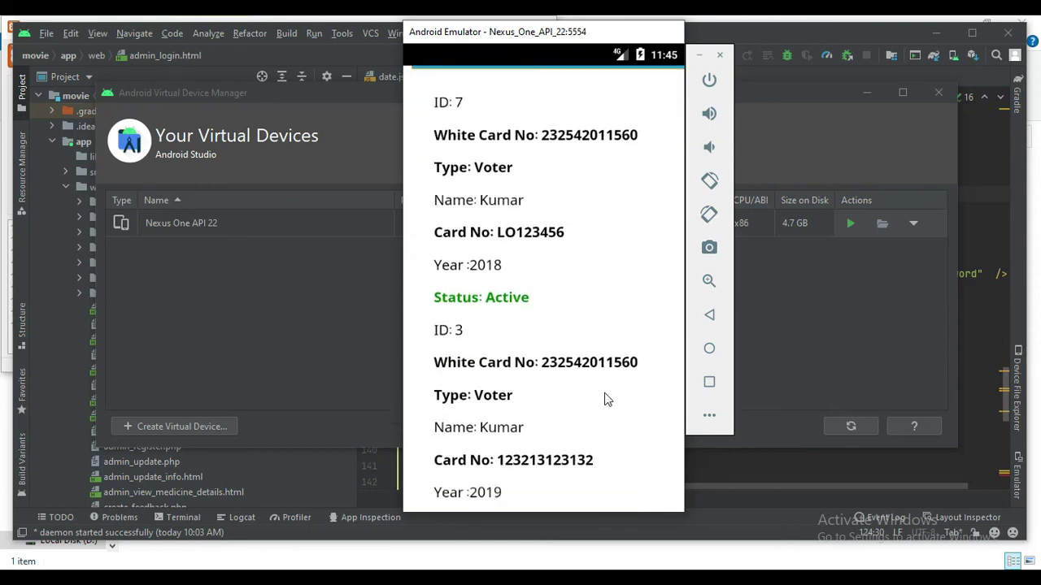
{"action": "scroll", "coordinate": [605, 398], "scroll_direction": "up", "scroll_amount": 8}
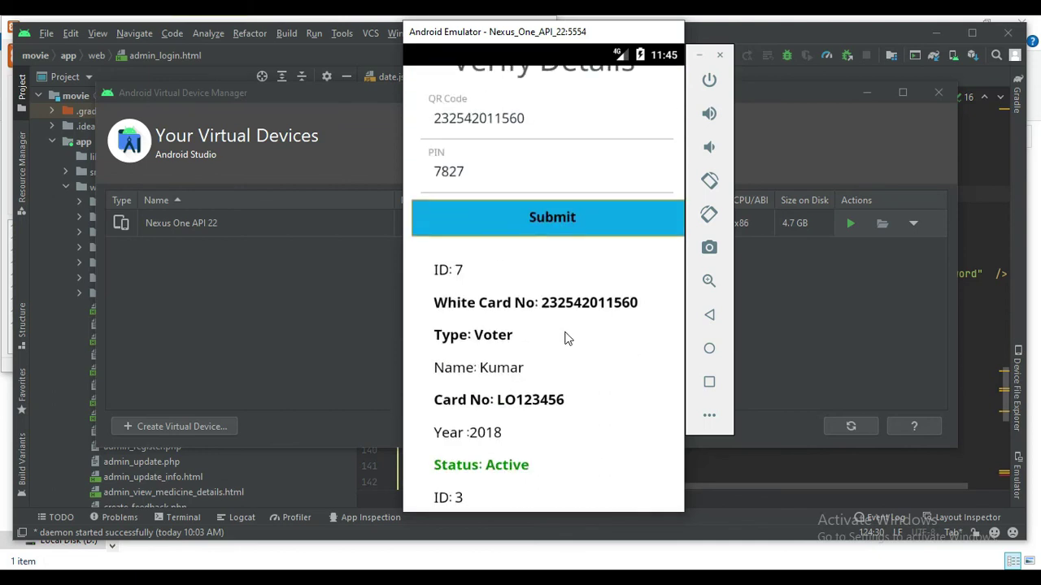
Go home from the drawer, then log the Voter officer out and confirm with OK.
{"action": "left_click", "coordinate": [426, 131]}
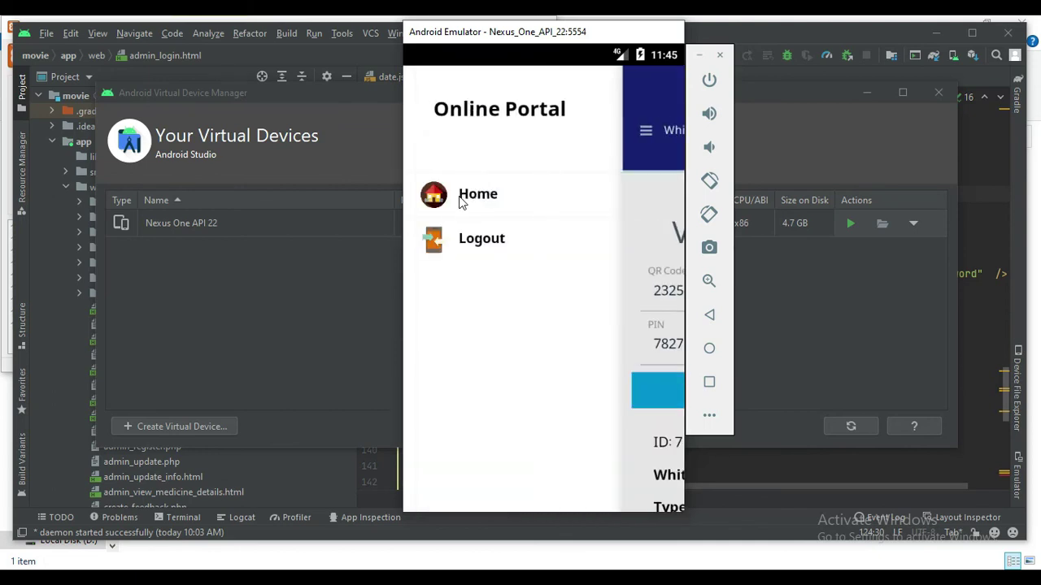
{"action": "left_click", "coordinate": [460, 202]}
{"action": "left_click", "coordinate": [426, 130]}
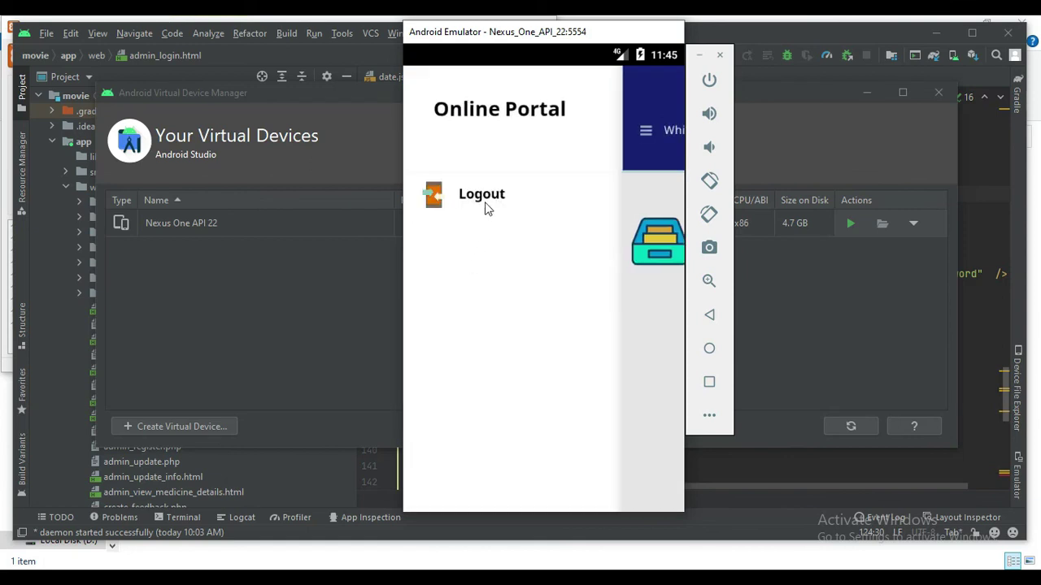
{"action": "left_click", "coordinate": [486, 197]}
{"action": "left_click", "coordinate": [629, 329]}
Log in through Officer Login with the ration officer's e-mail, password and Ration department, then dismiss the alert.
{"action": "scroll", "coordinate": [626, 407], "scroll_direction": "down", "scroll_amount": 2}
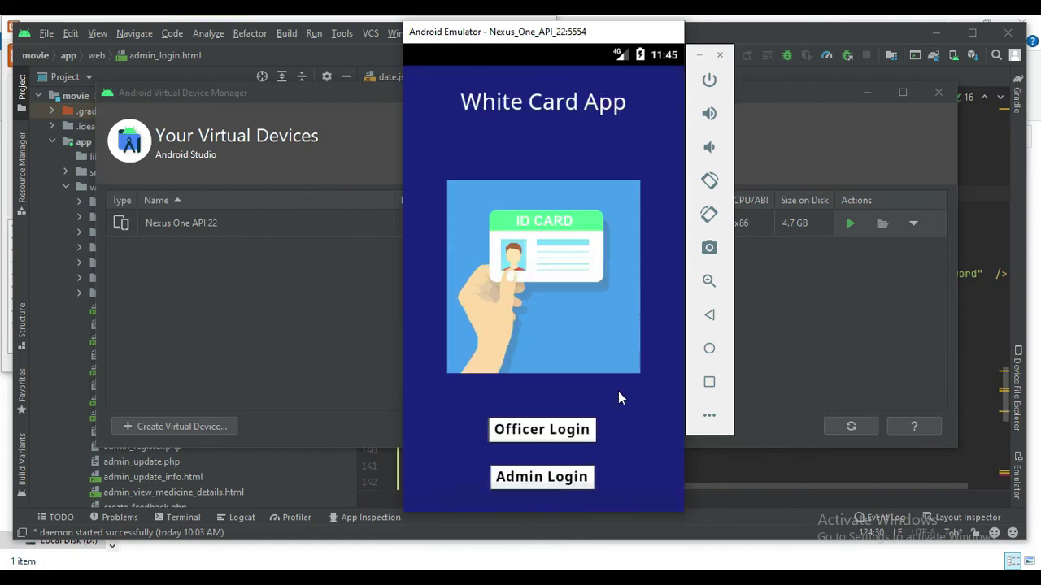
{"action": "left_click", "coordinate": [590, 430]}
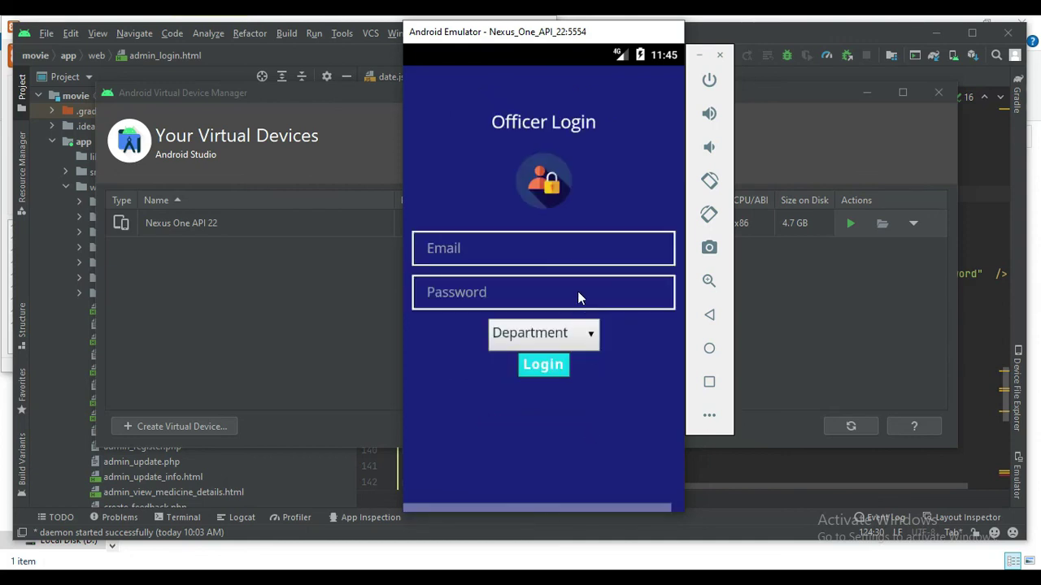
{"action": "left_click", "coordinate": [572, 240]}
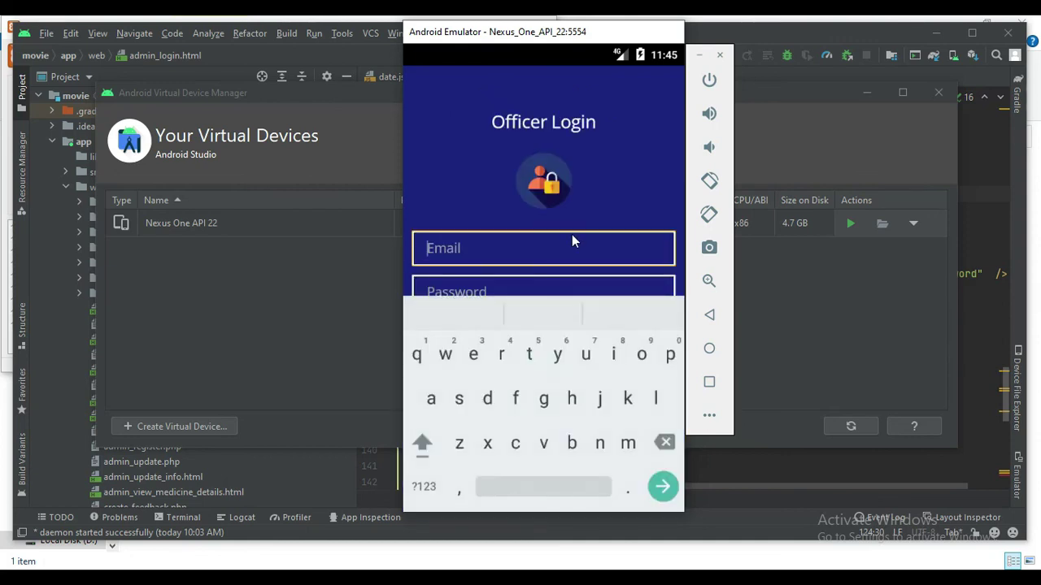
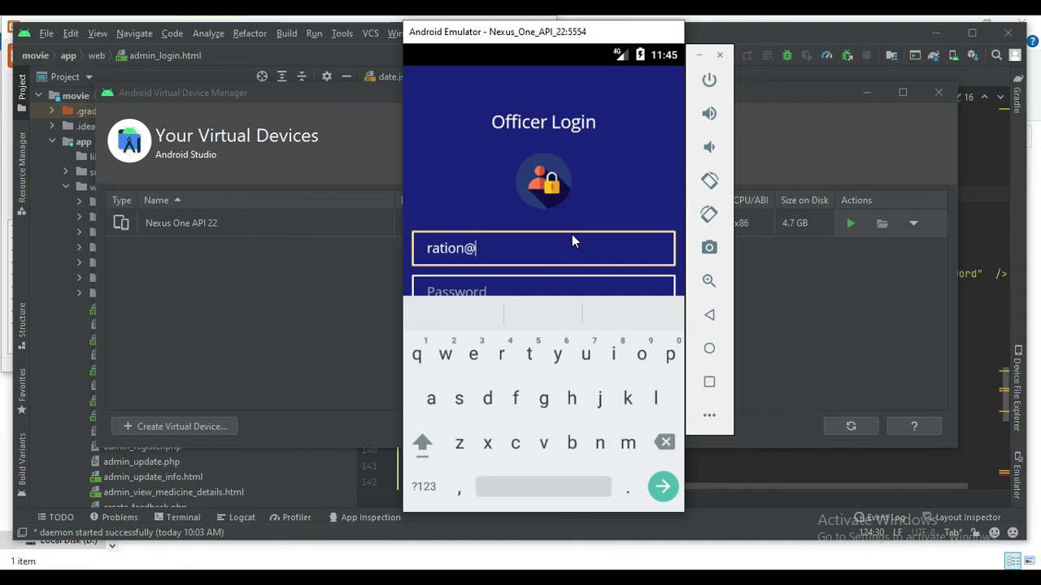
{"action": "key", "text": "Tab"}
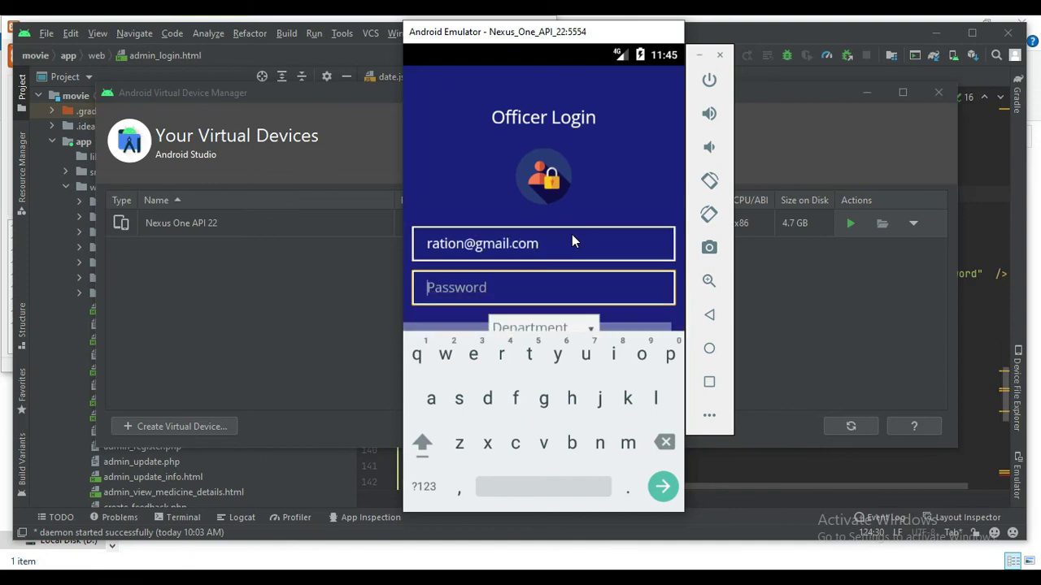
{"action": "type", "text": "1234"}
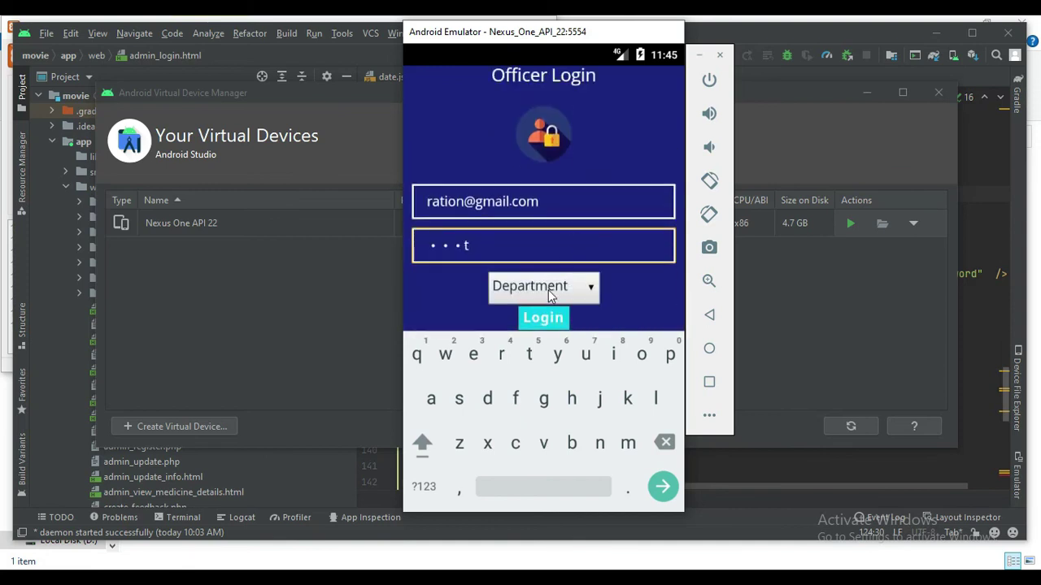
{"action": "left_click", "coordinate": [543, 286]}
{"action": "left_click", "coordinate": [539, 401]}
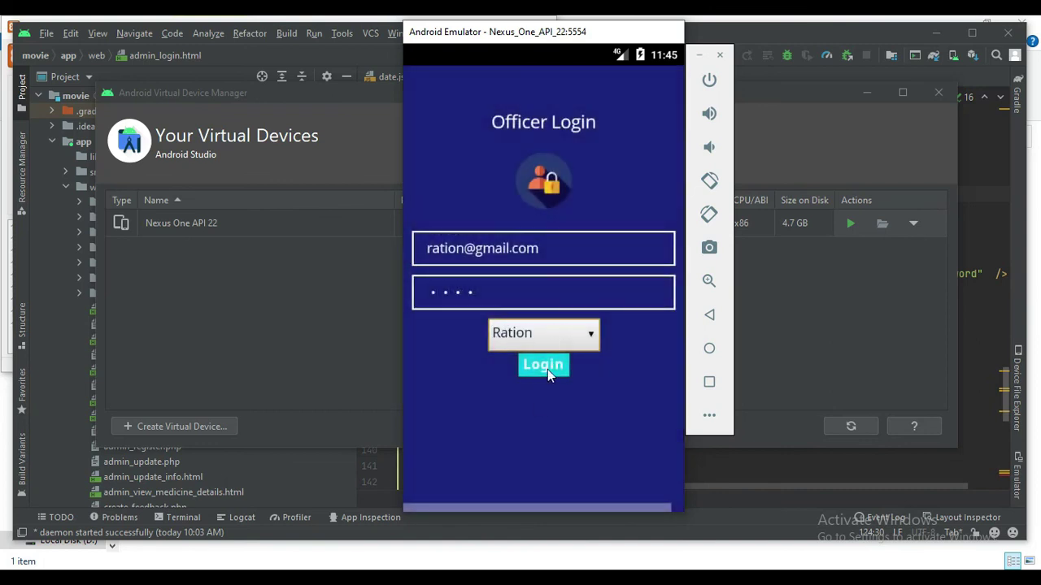
{"action": "left_click", "coordinate": [547, 367]}
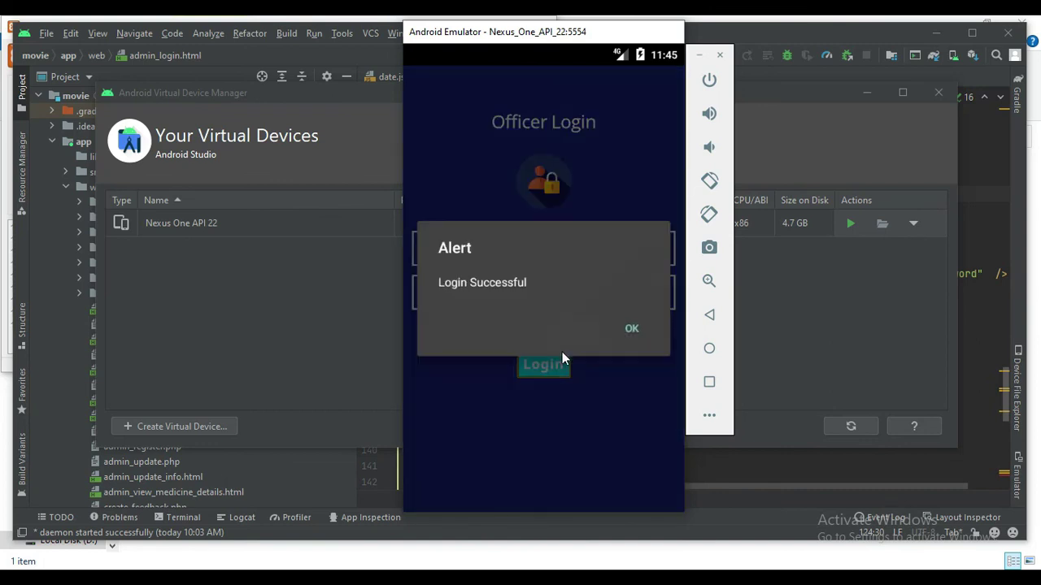
{"action": "left_click", "coordinate": [632, 328]}
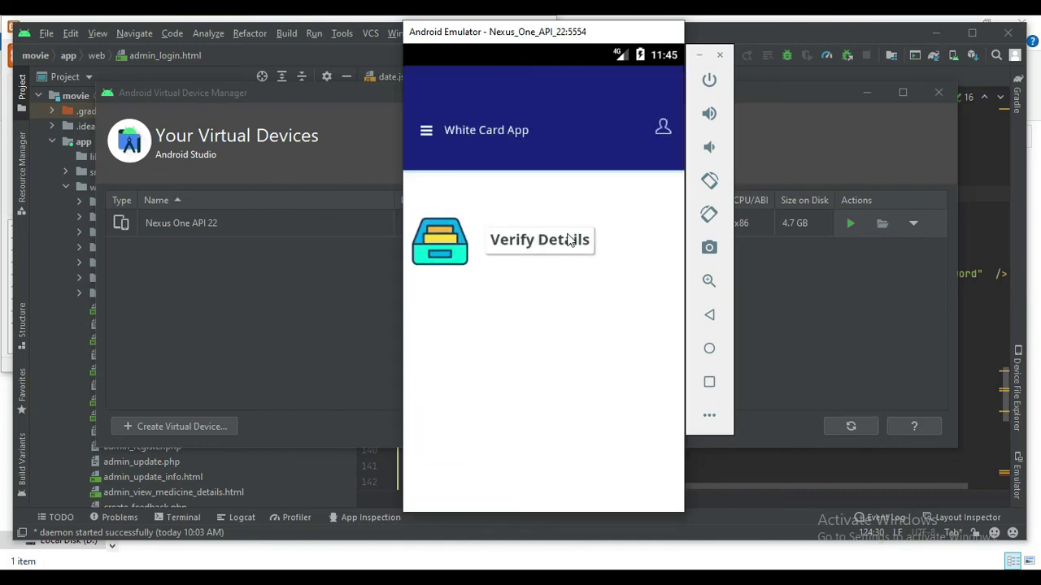
Verify Details with the card number and PIN, reviewing Ration records showing Status: Active.
{"action": "left_click", "coordinate": [570, 240]}
{"action": "left_click", "coordinate": [552, 311]}
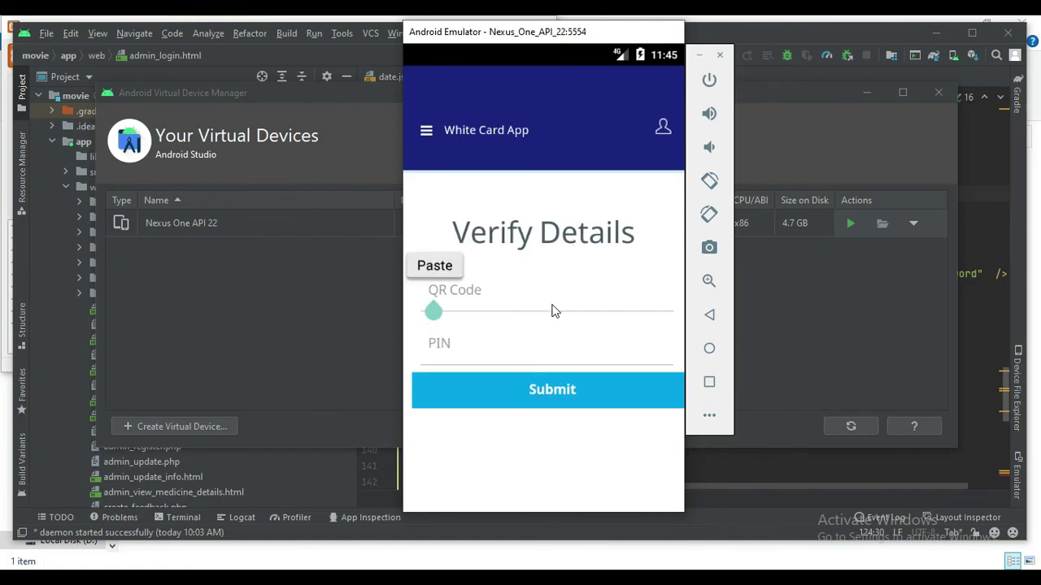
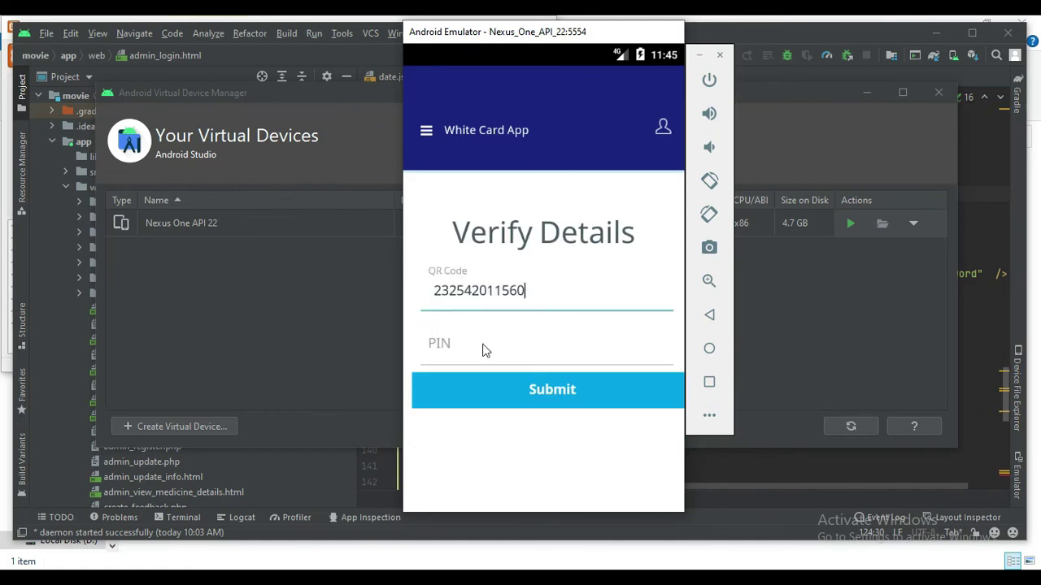
{"action": "left_click", "coordinate": [483, 348]}
{"action": "type", "text": "7827"}
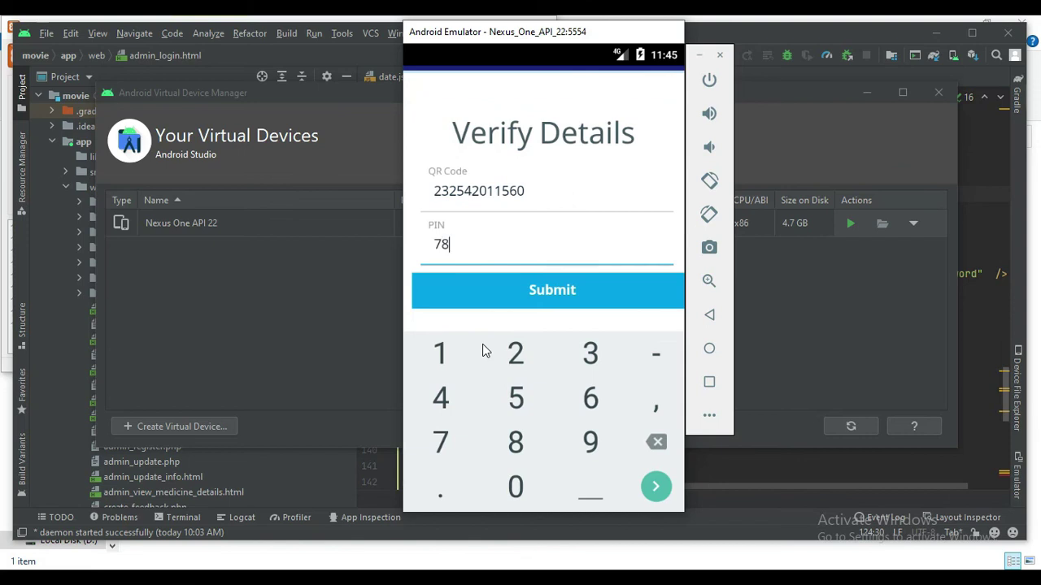
{"action": "left_click", "coordinate": [568, 299]}
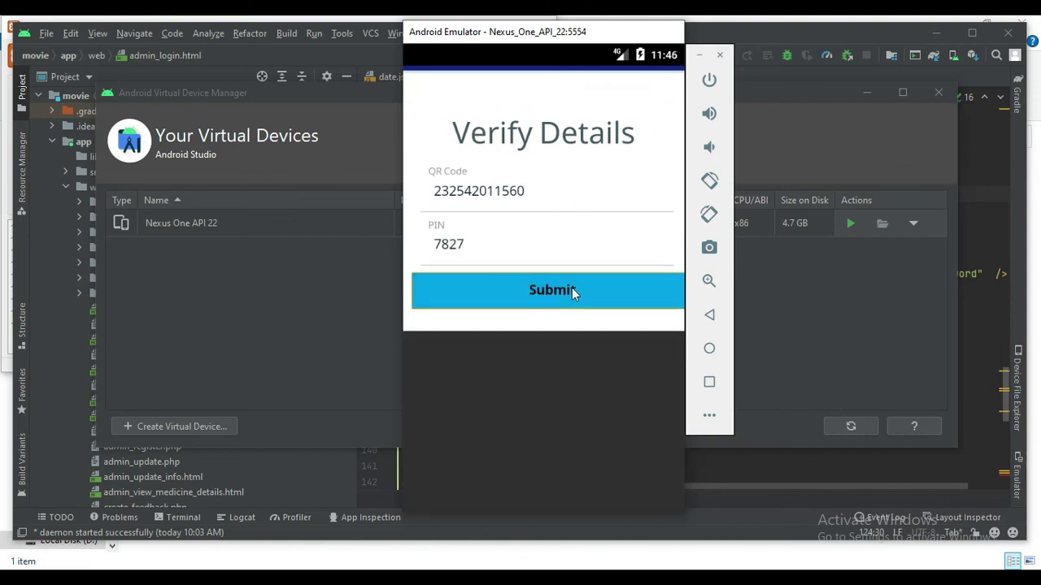
{"action": "scroll", "coordinate": [567, 367], "scroll_direction": "down", "scroll_amount": 5}
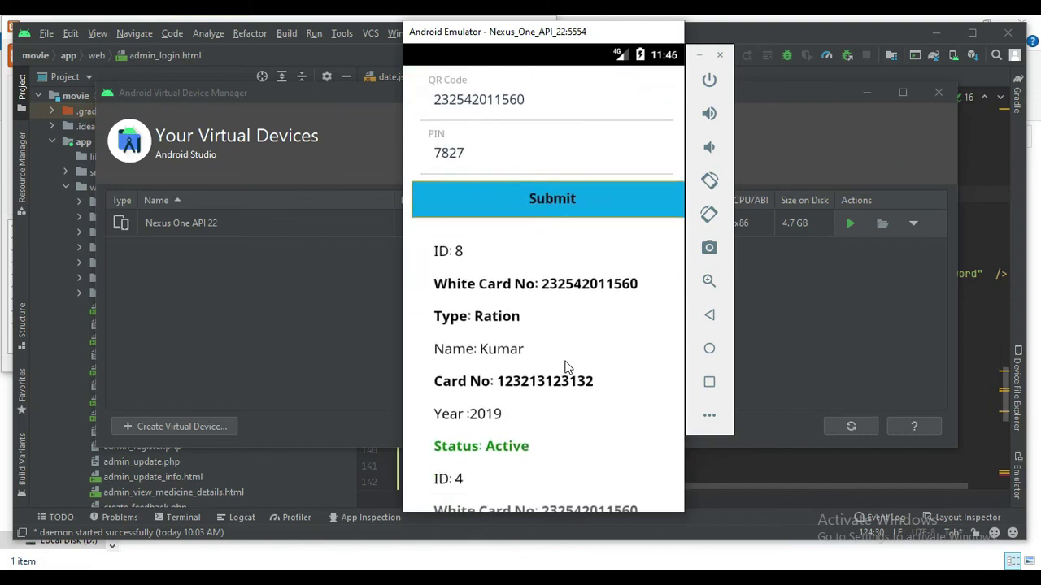
{"action": "scroll", "coordinate": [568, 368], "scroll_direction": "down", "scroll_amount": 2}
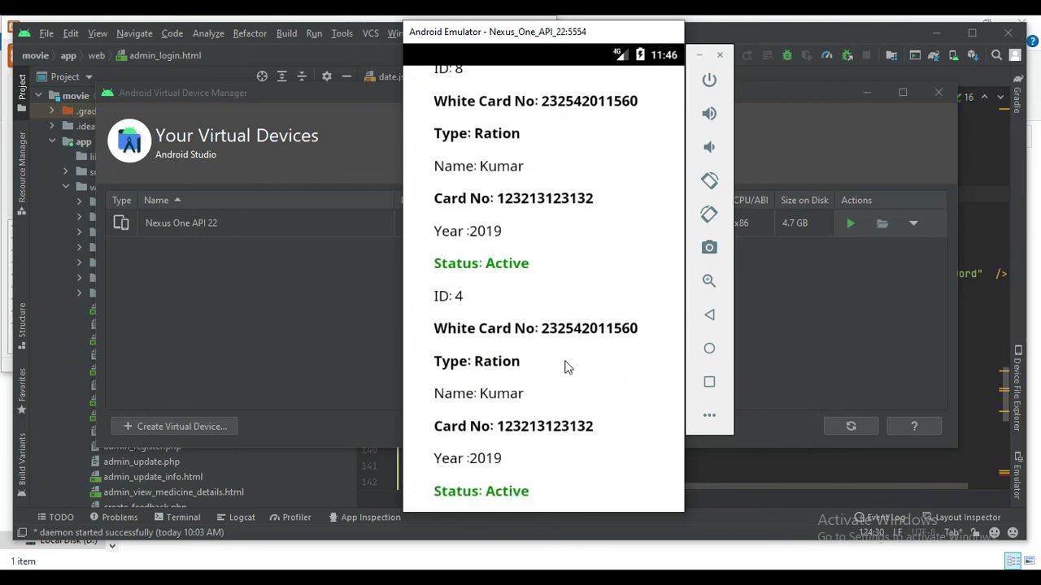
{"action": "scroll", "coordinate": [568, 368], "scroll_direction": "up", "scroll_amount": 7}
{"action": "scroll", "coordinate": [567, 367], "scroll_direction": "up", "scroll_amount": 3}
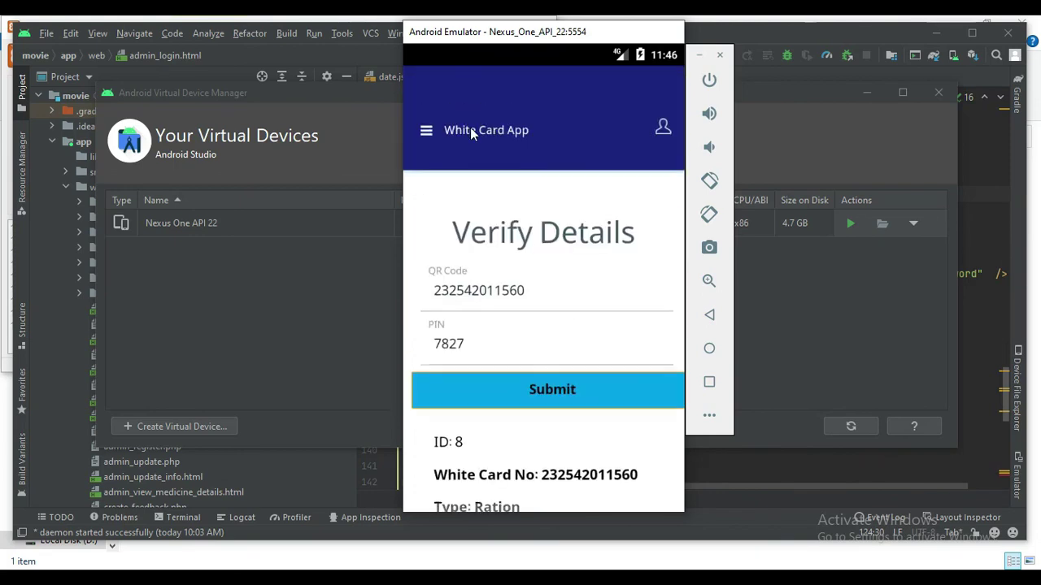
Return home from the drawer and log the Ration officer out.
{"action": "left_click", "coordinate": [427, 133]}
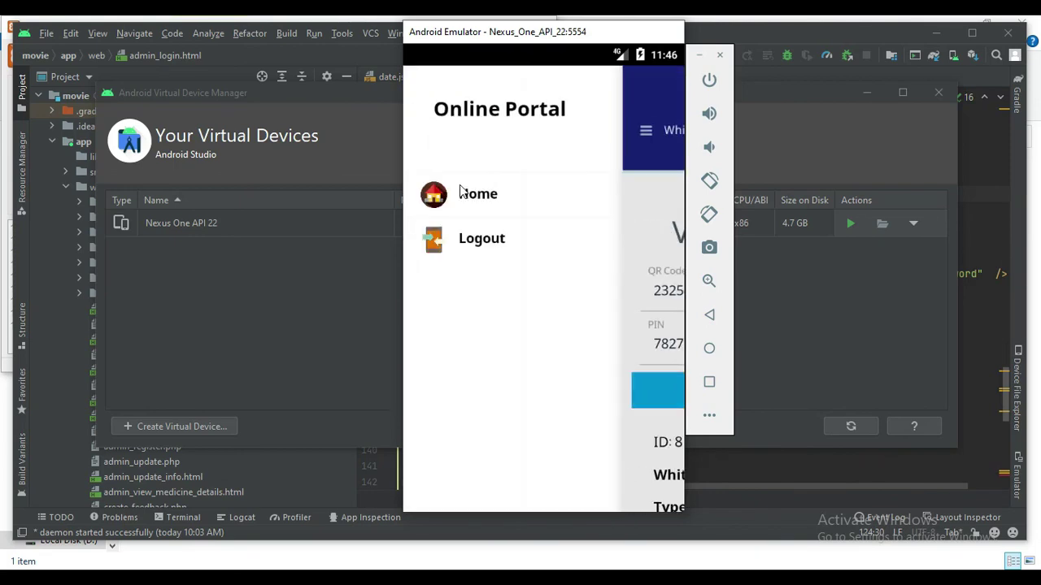
{"action": "left_click", "coordinate": [465, 200]}
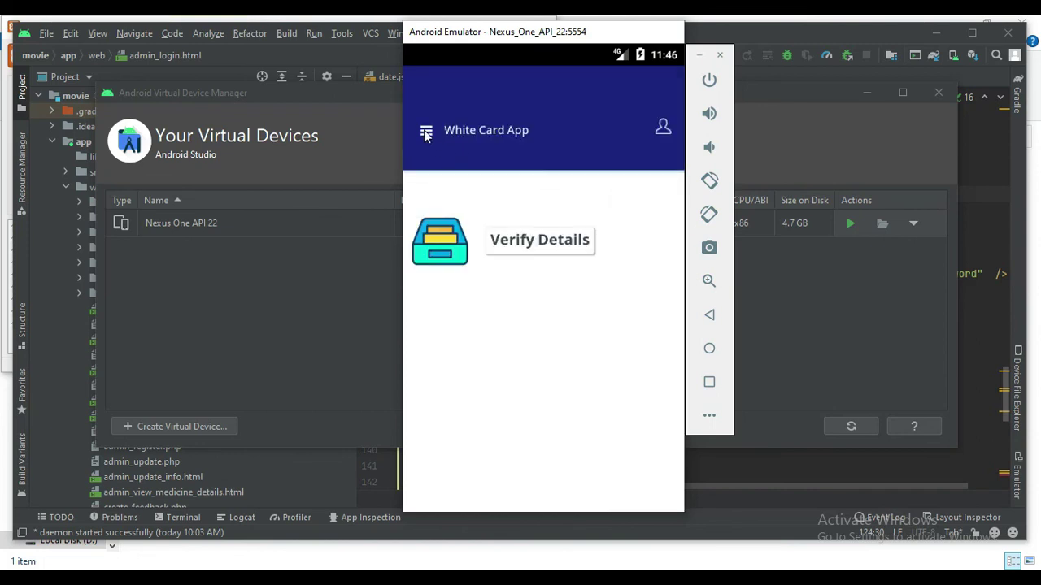
{"action": "left_click", "coordinate": [425, 133]}
{"action": "left_click", "coordinate": [456, 200]}
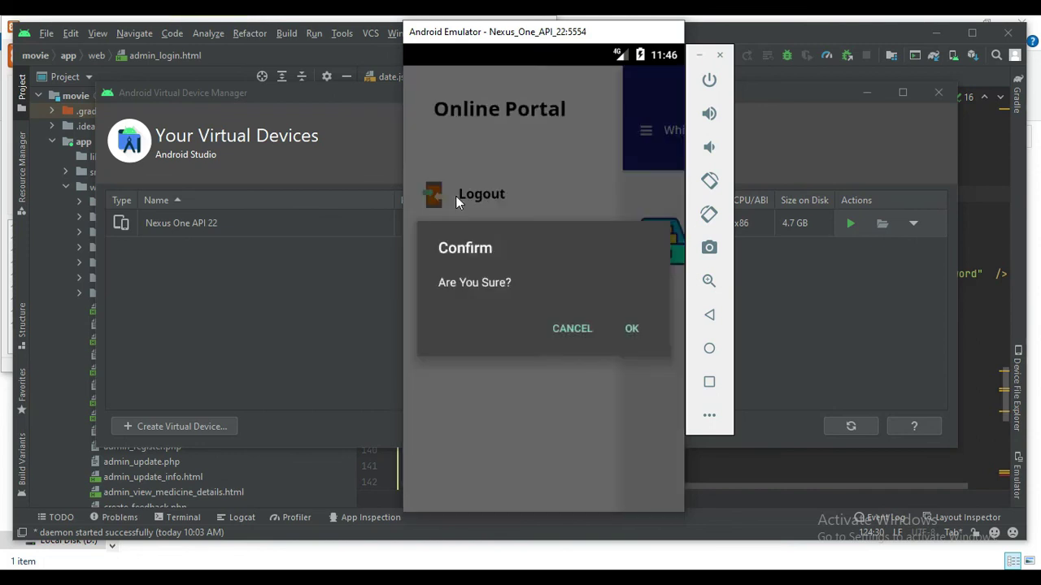
{"action": "left_click", "coordinate": [628, 327]}
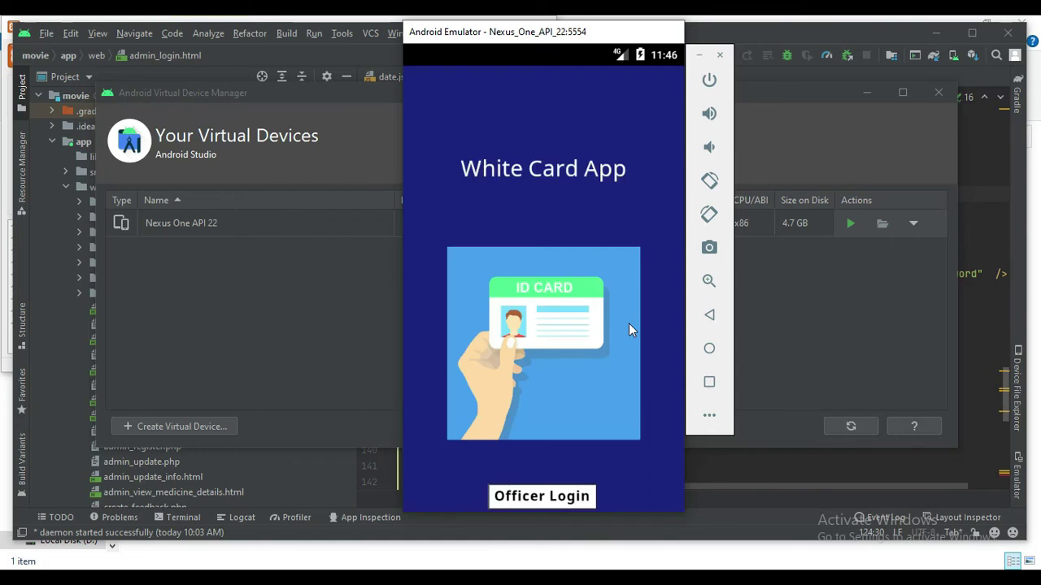
{"action": "left_click_drag", "start_coordinate": [591, 239], "coordinate": [578, 104]}
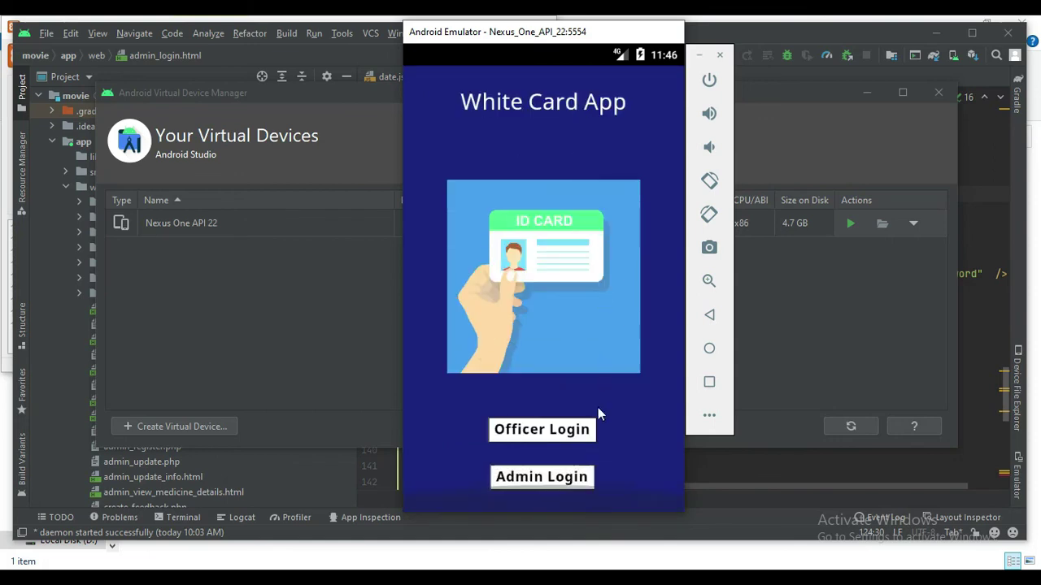